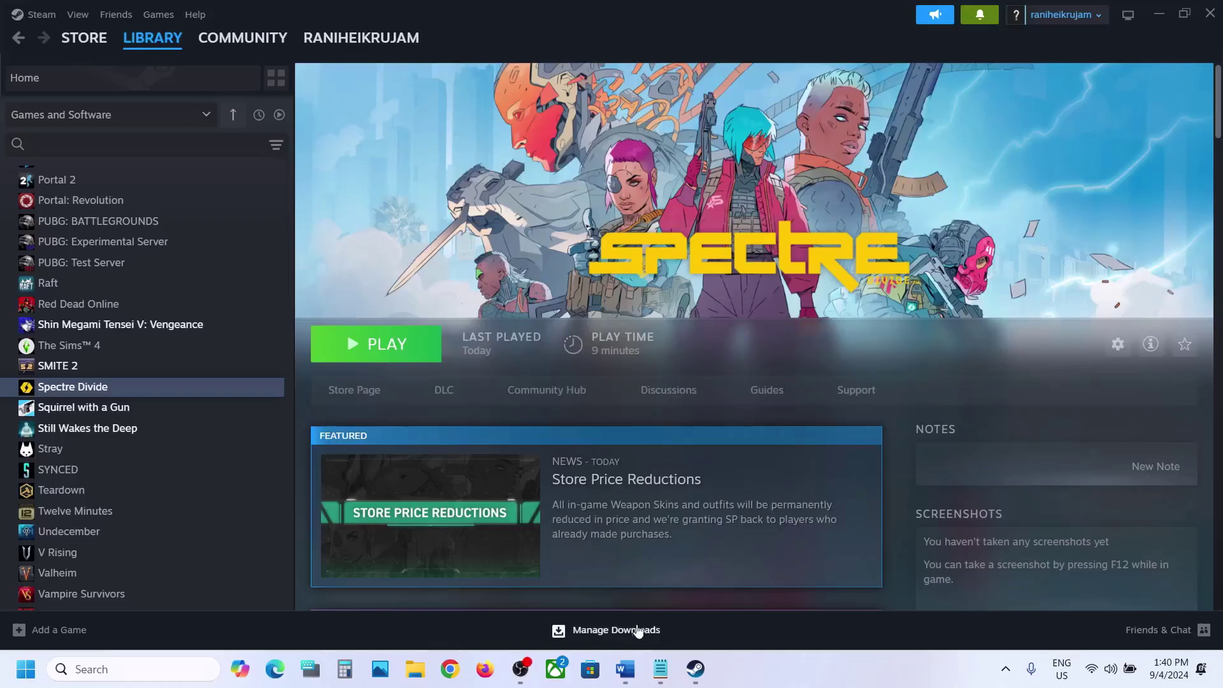
Bring the Word notes forward and highlight Step 1's text on allowing the game exe through antivirus and Windows Security
click(625, 668)
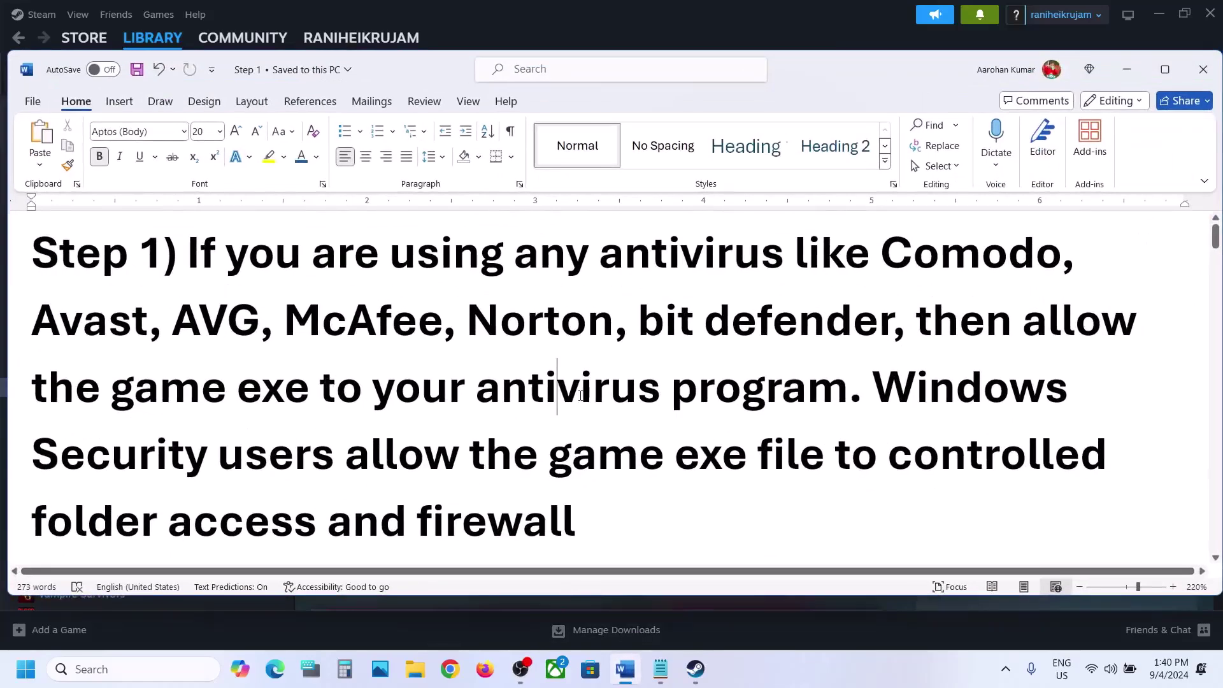
drag(201, 263, 613, 324)
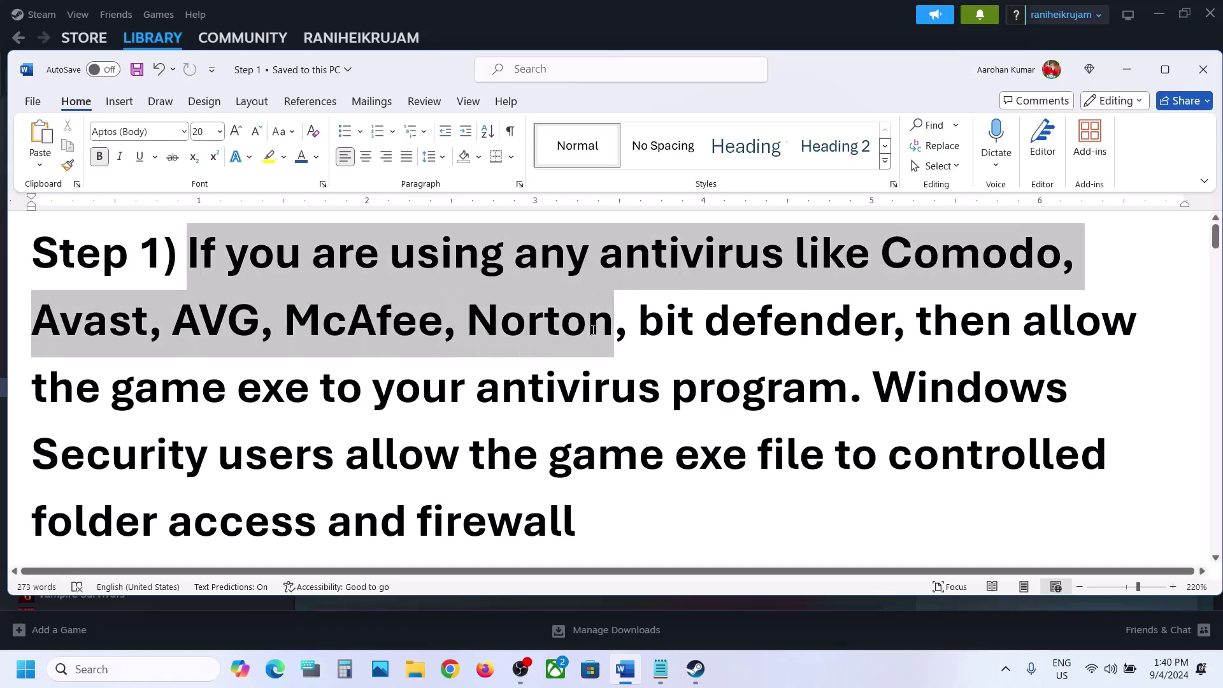
drag(120, 382, 841, 392)
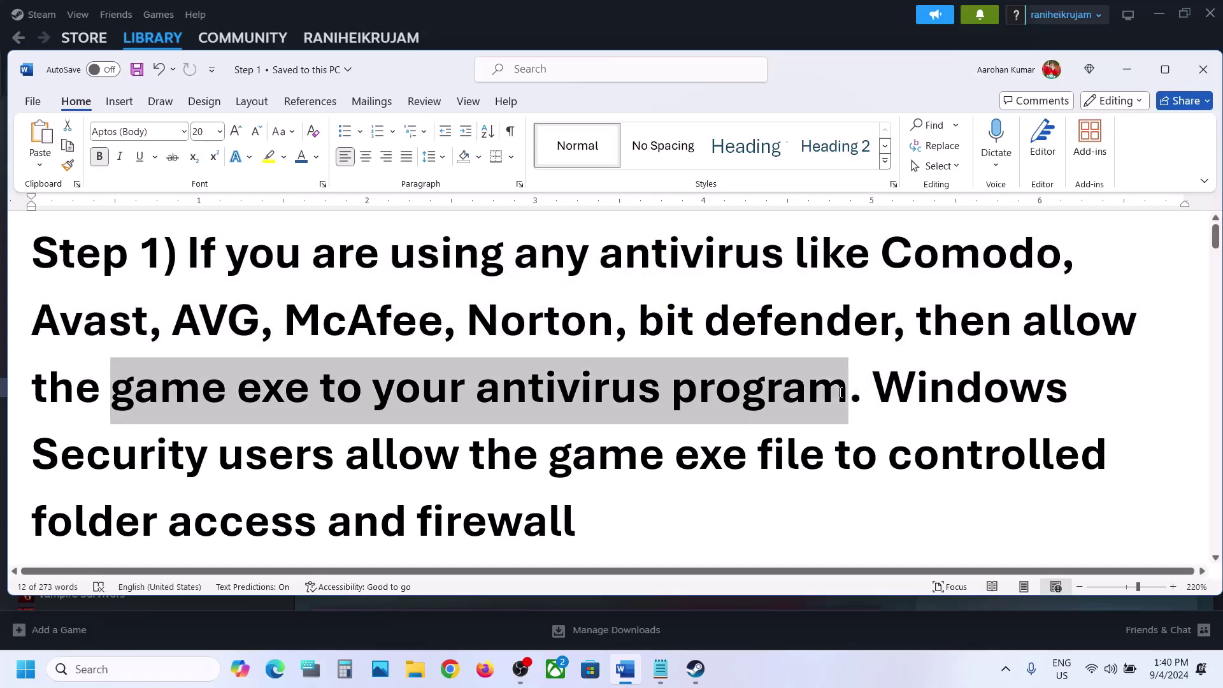
drag(841, 391, 950, 385)
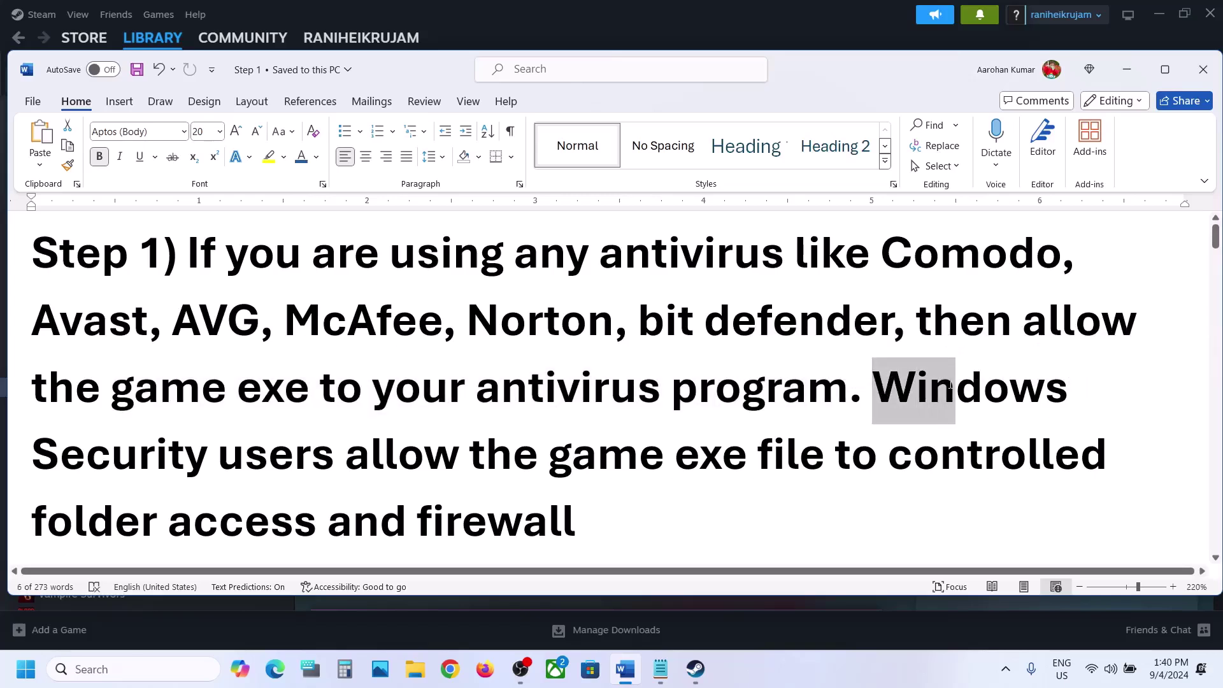
drag(951, 385, 209, 454)
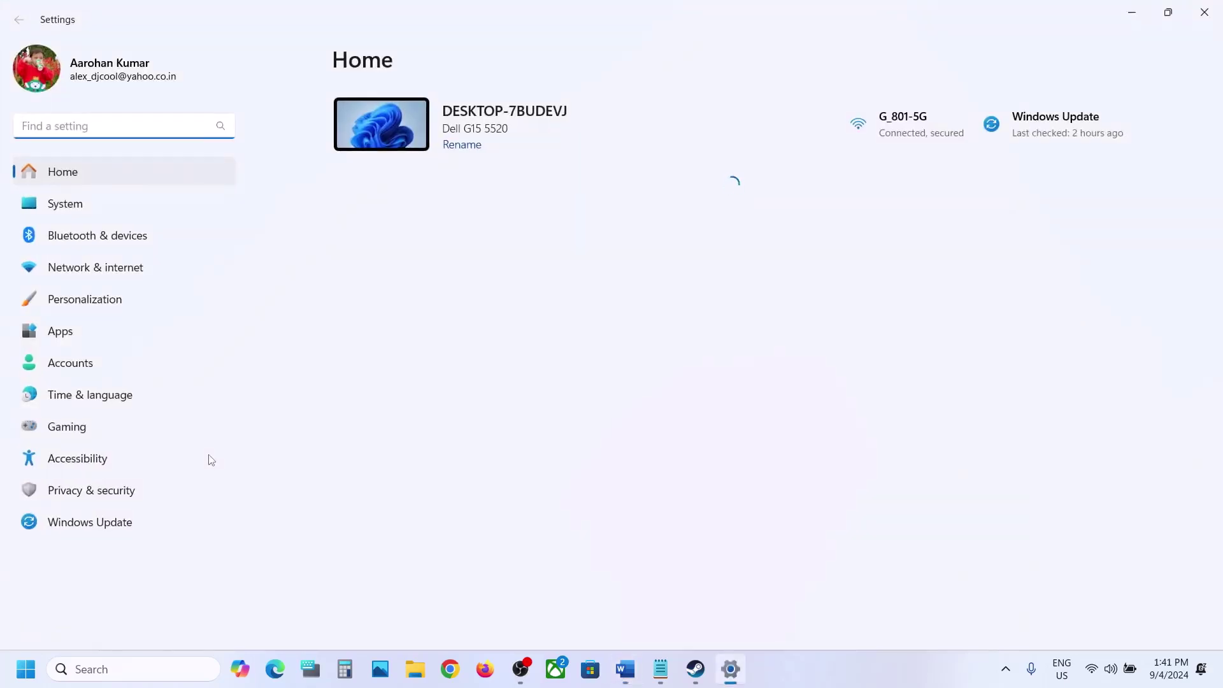
Go from Privacy & security through Virus & threat protection to ransomware protection, then approve allowing an app through Controlled folder access
click(105, 491)
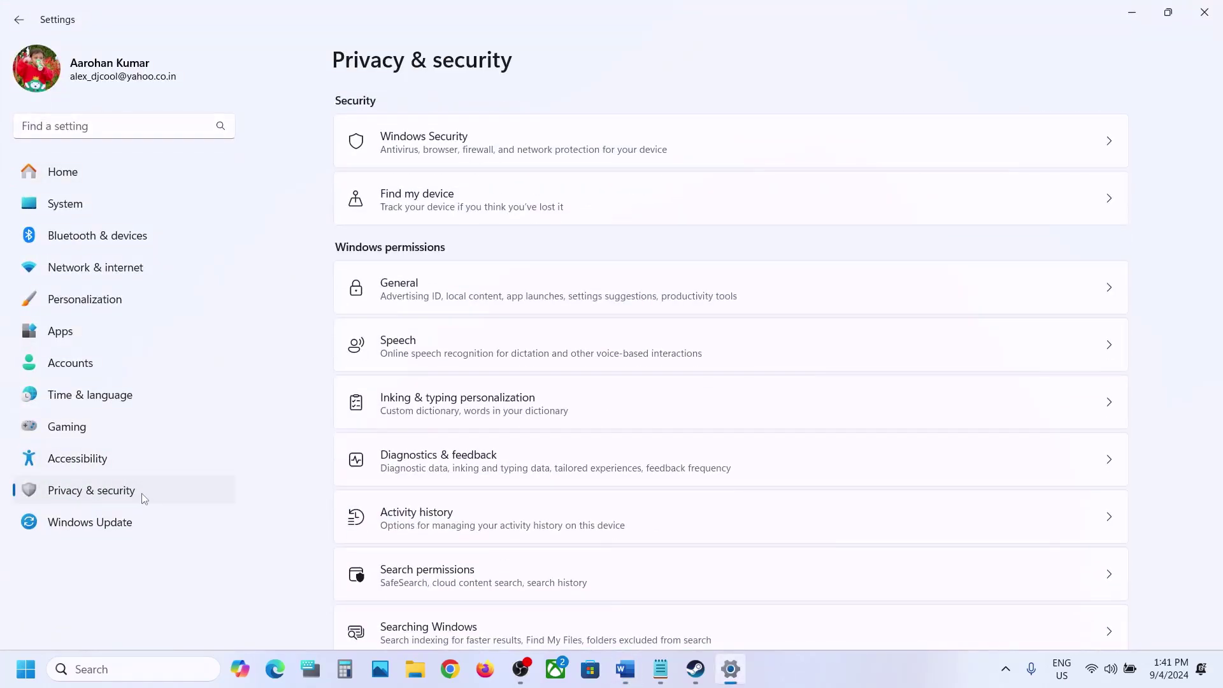
click(463, 158)
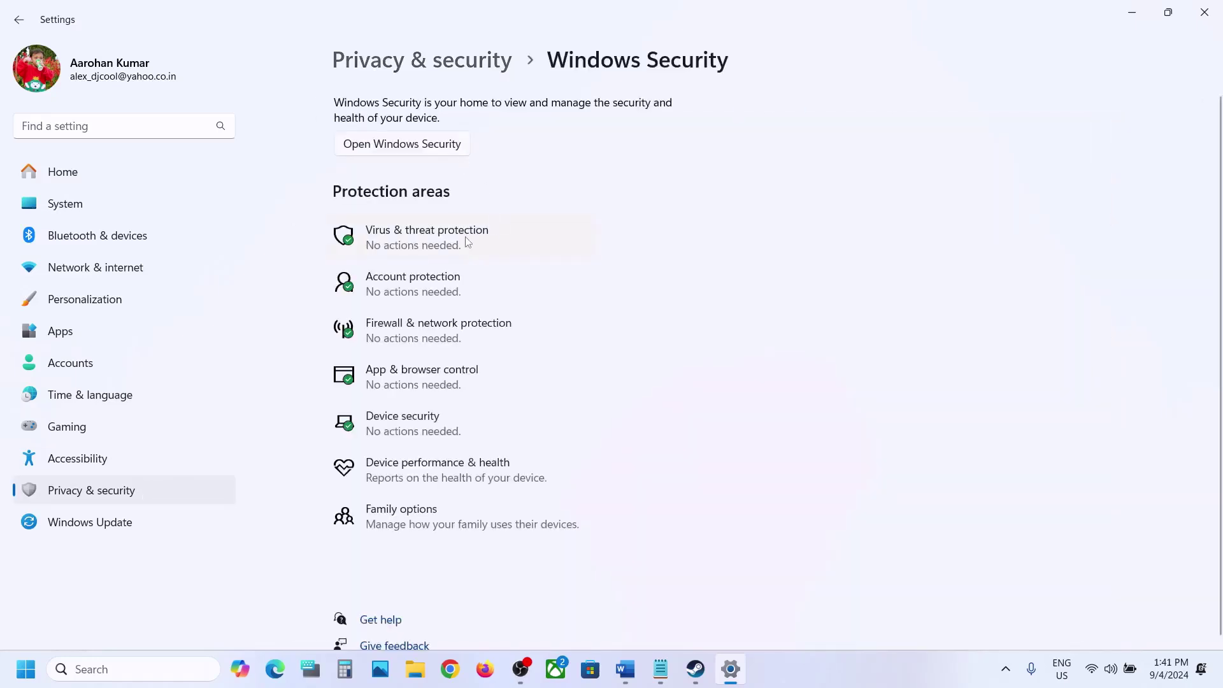
click(468, 242)
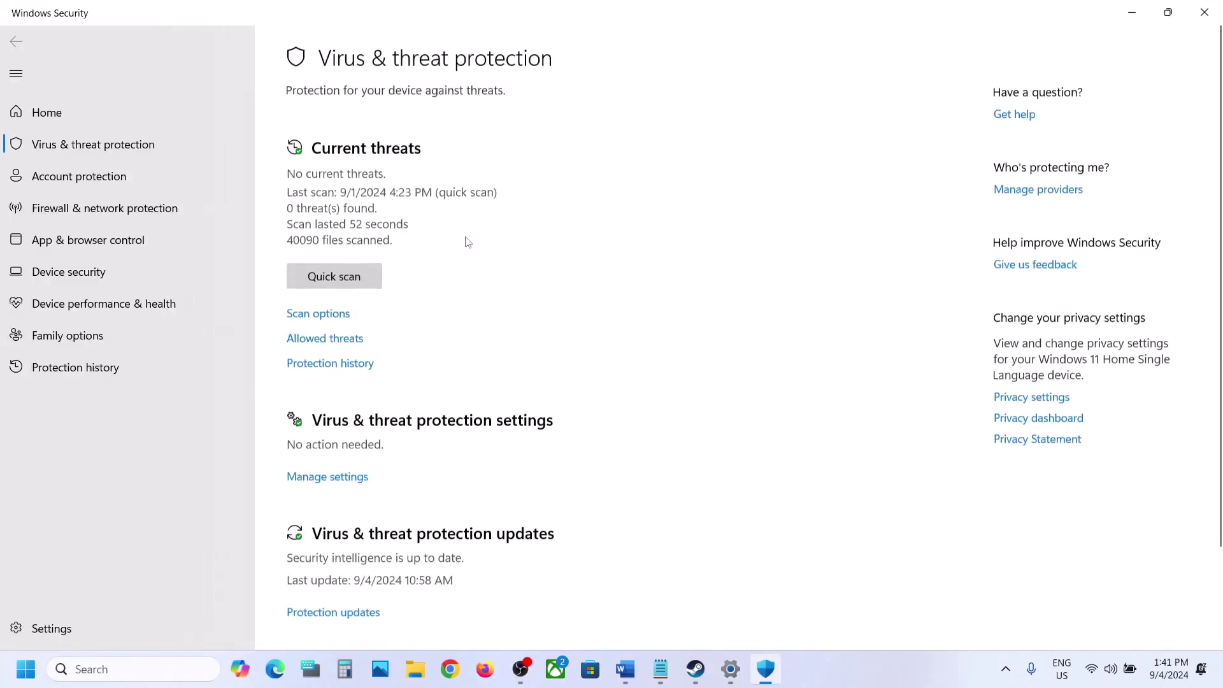
scroll(464, 240, down, 3)
click(375, 598)
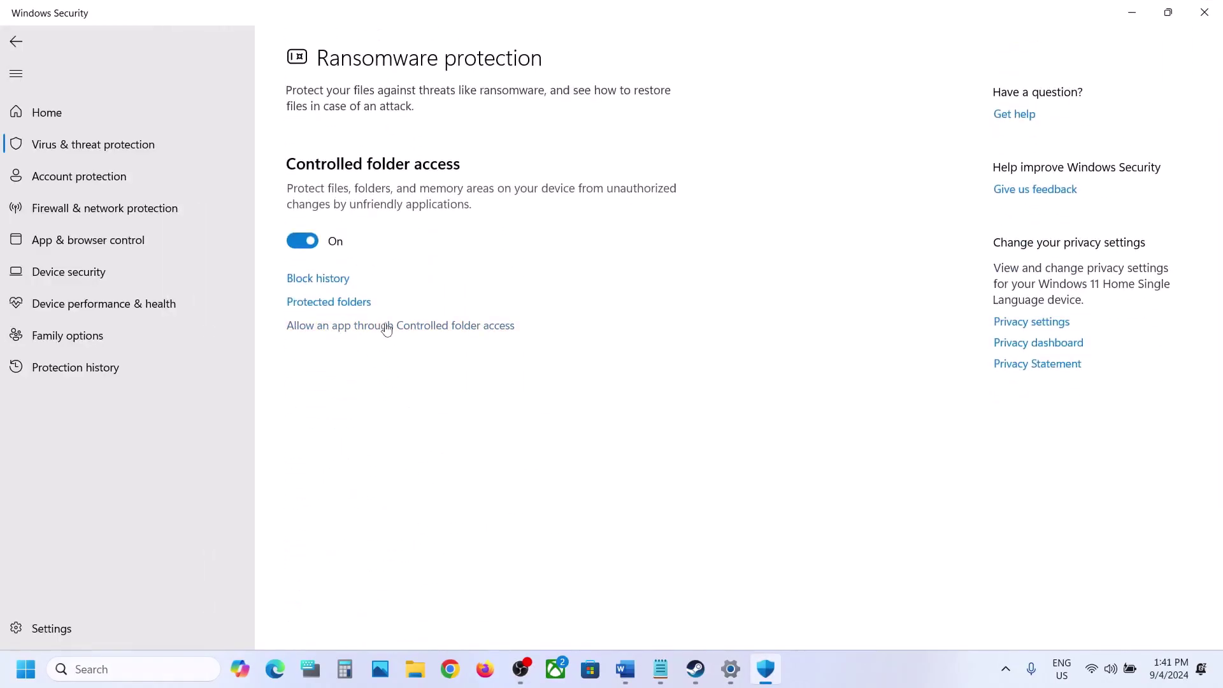
click(379, 326)
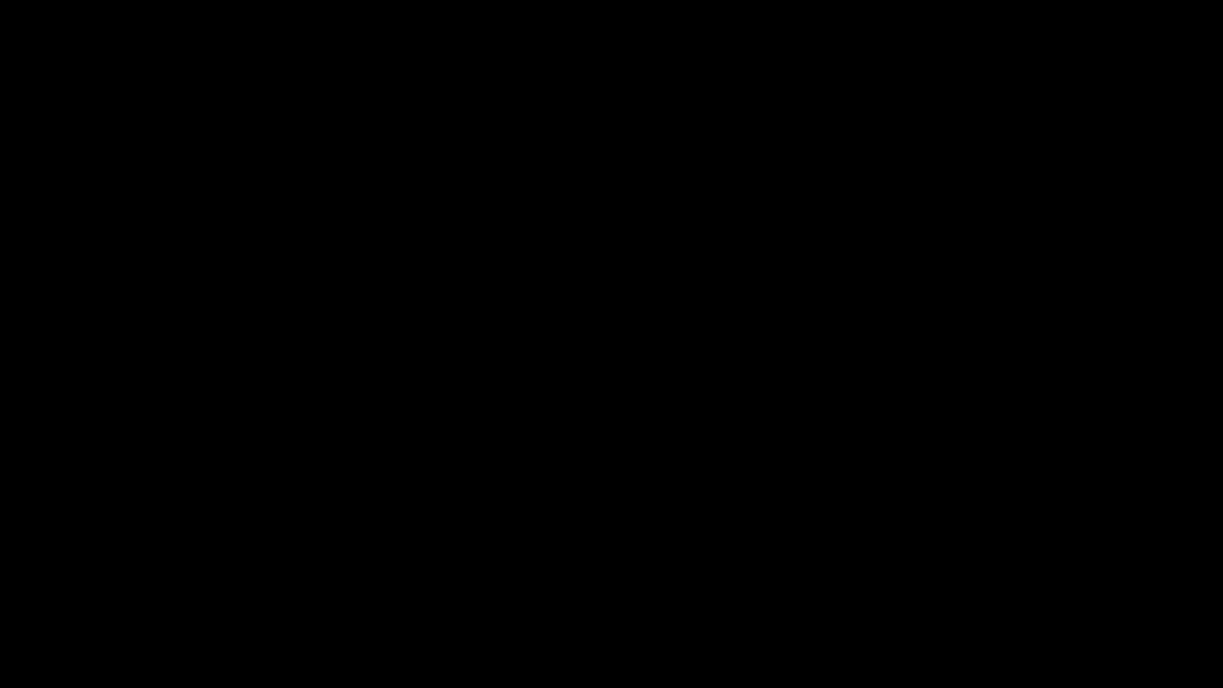
click(392, 58)
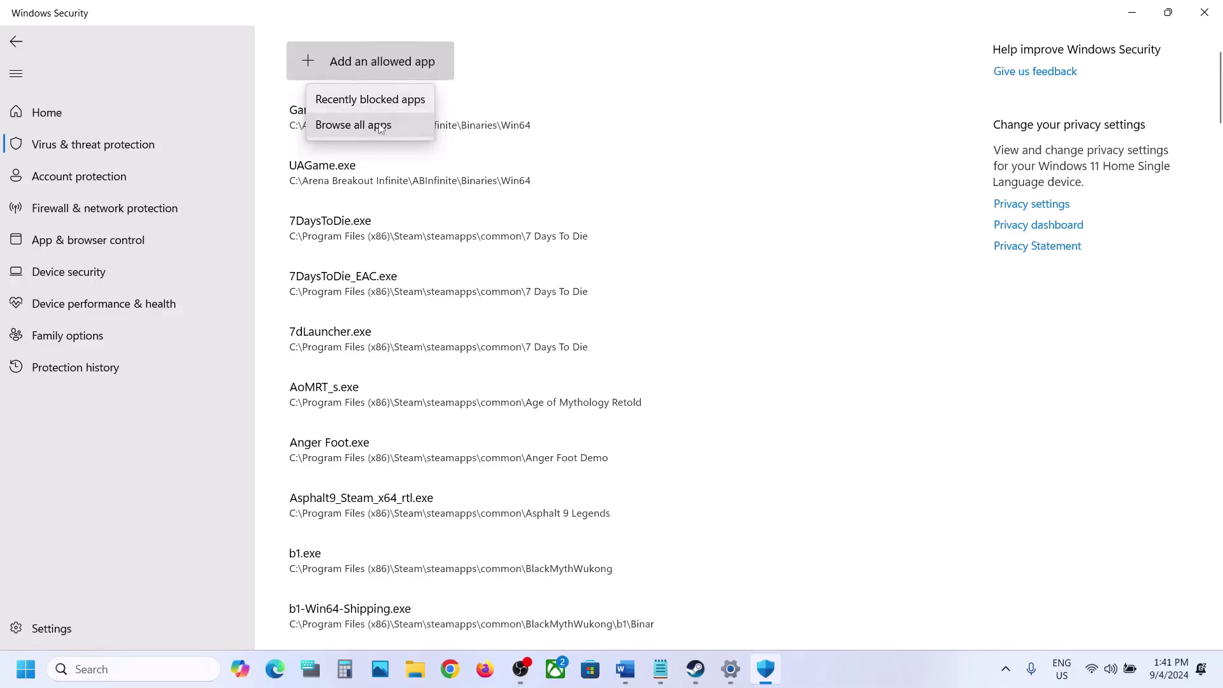
Allow SpectreClient from C:\Program Files (x86)\Steam\steamapps\common\Spectre Divide through Controlled folder access
click(380, 124)
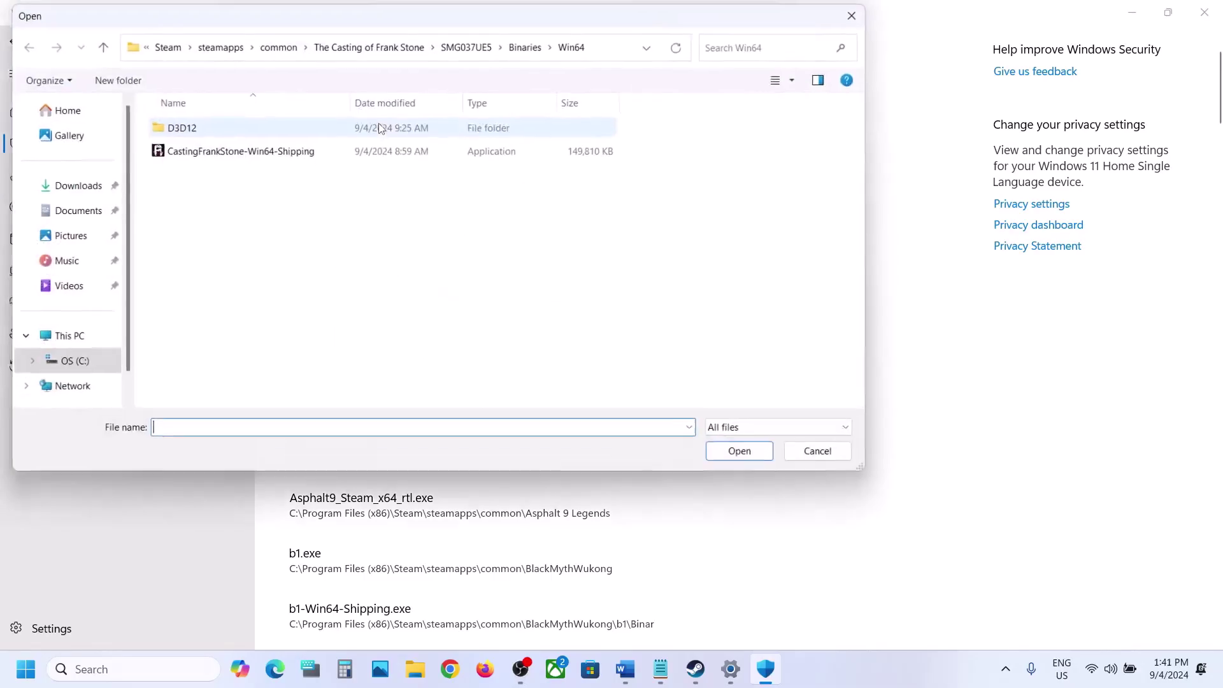
click(79, 345)
double_click(293, 145)
scroll(293, 146, down, 2)
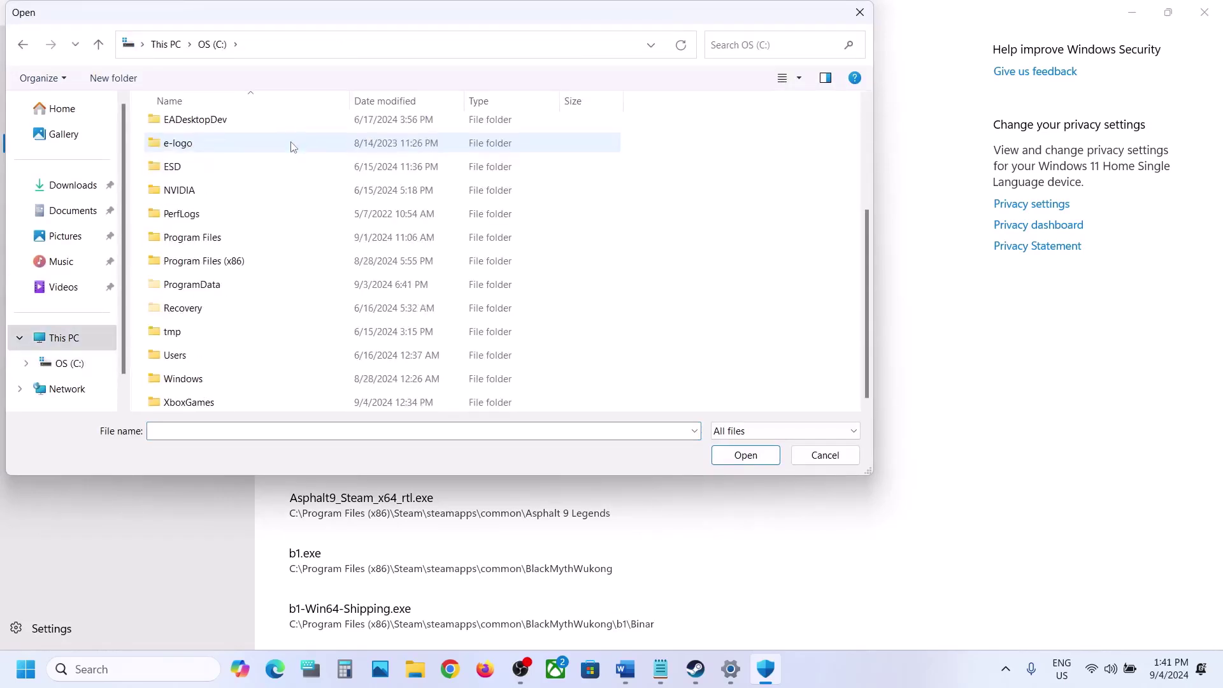
double_click(237, 265)
scroll(237, 271, down, 5)
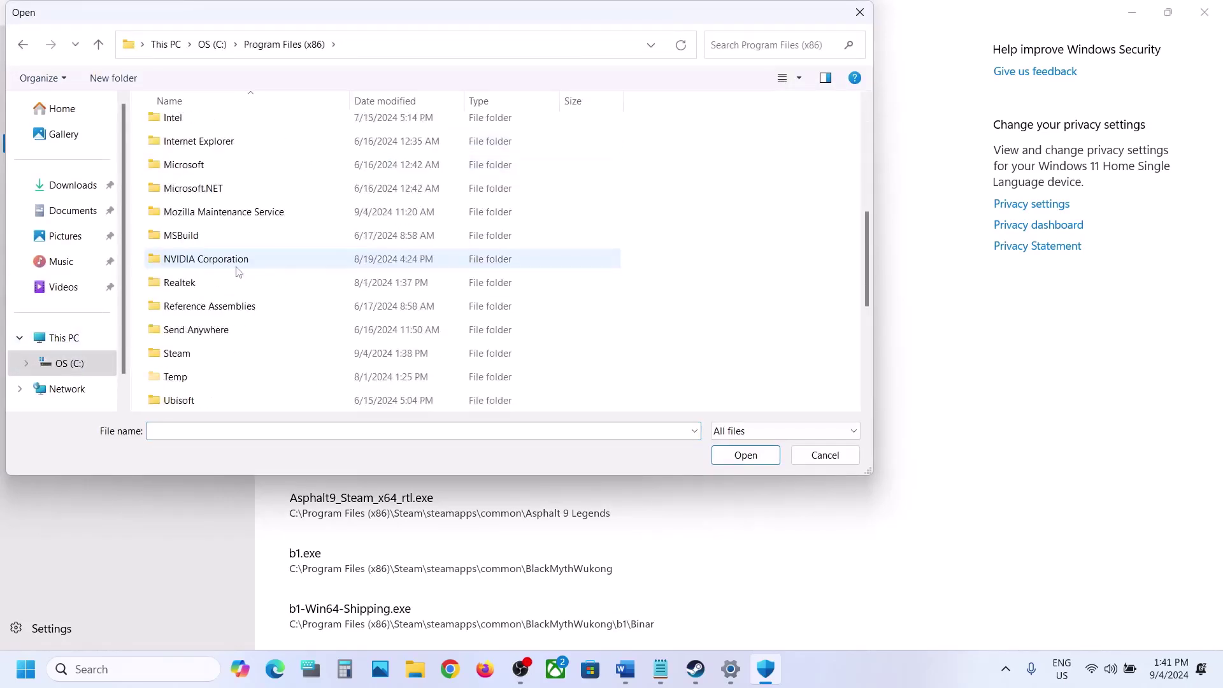
double_click(178, 353)
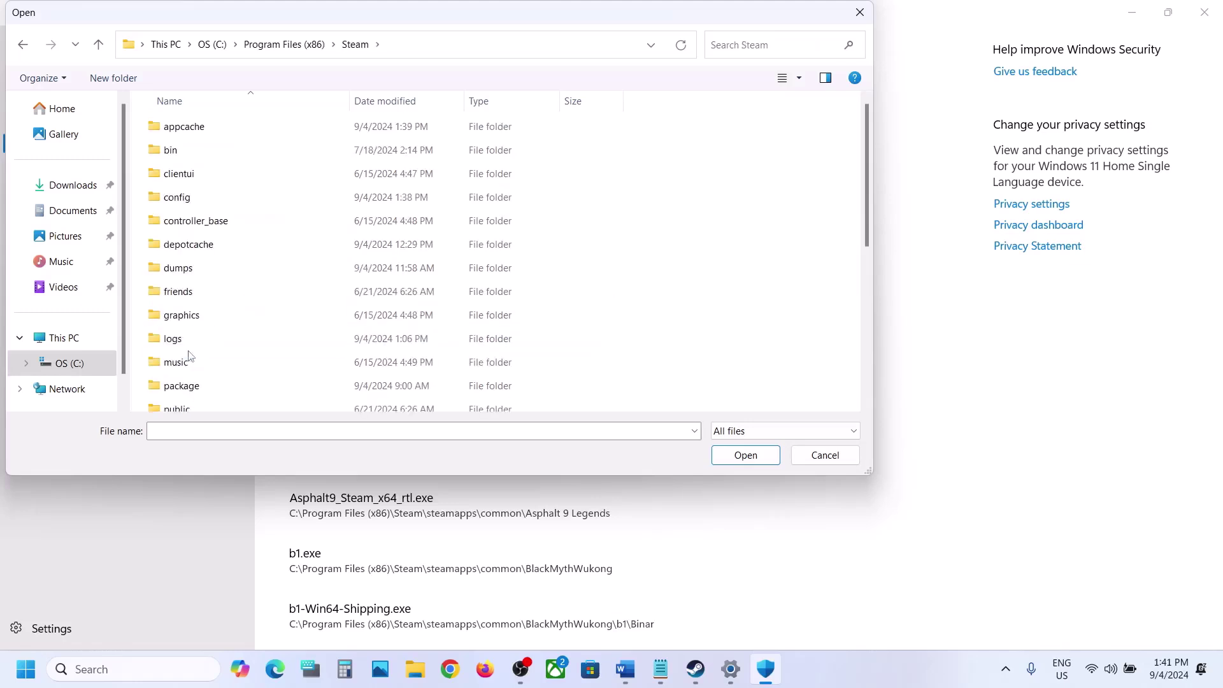
scroll(189, 356, down, 4)
double_click(194, 211)
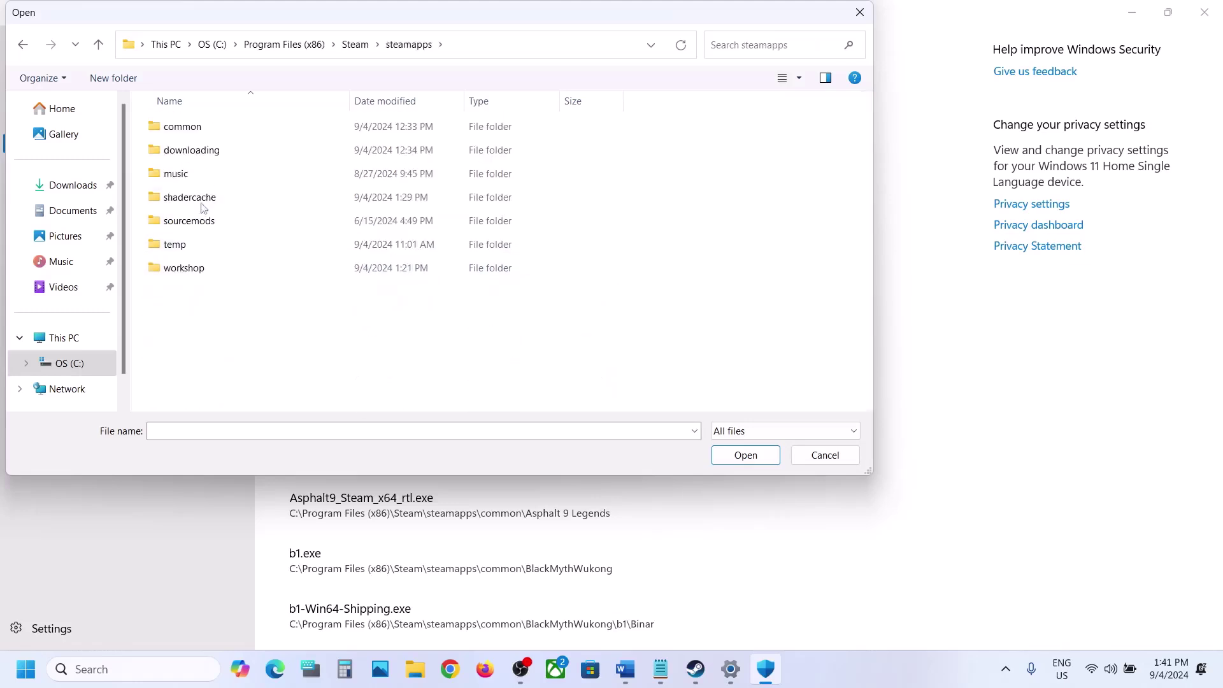
double_click(195, 129)
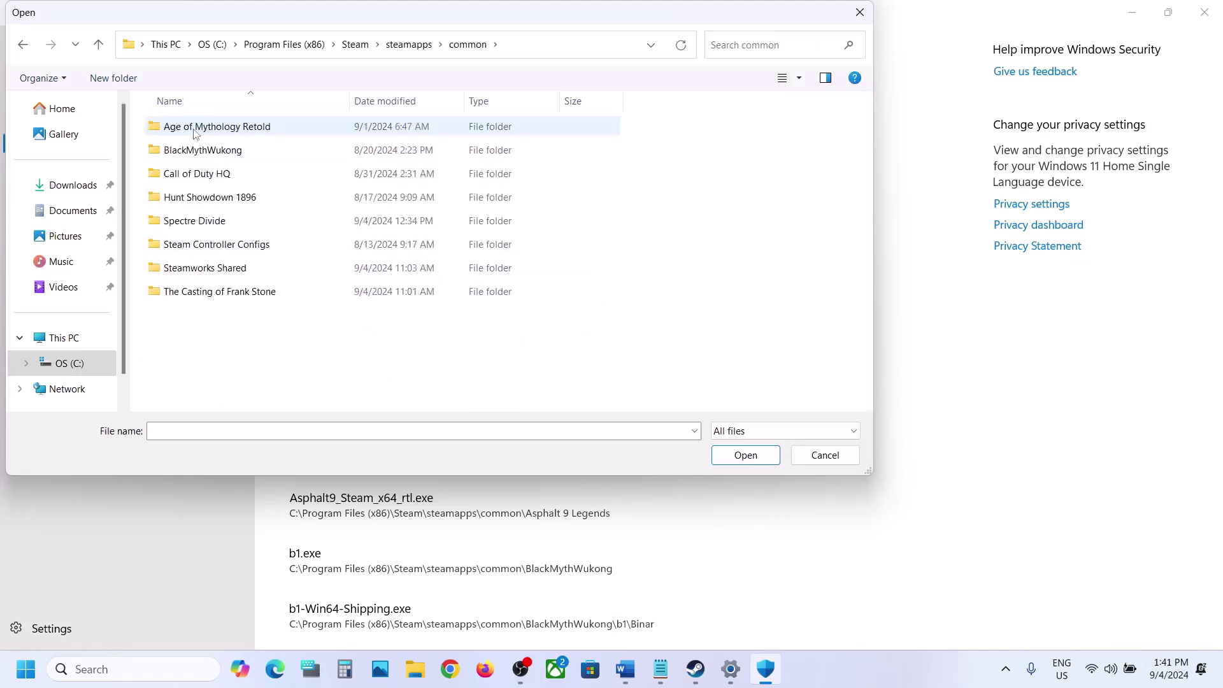
double_click(197, 223)
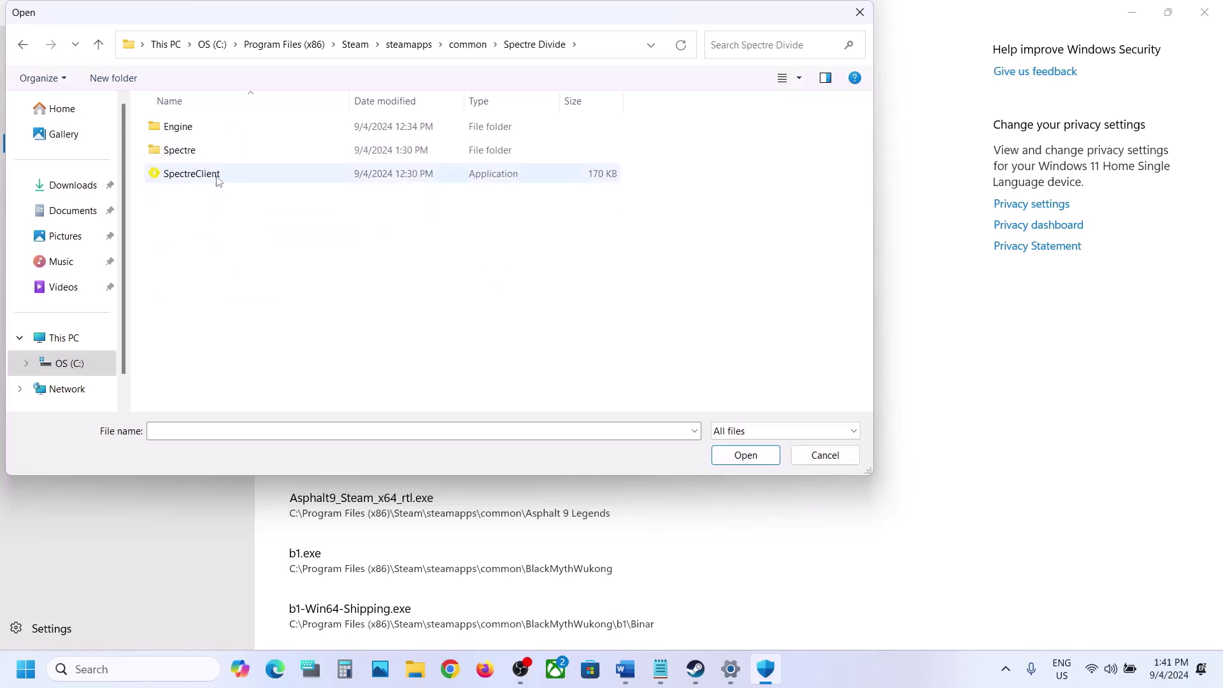
click(216, 181)
click(726, 456)
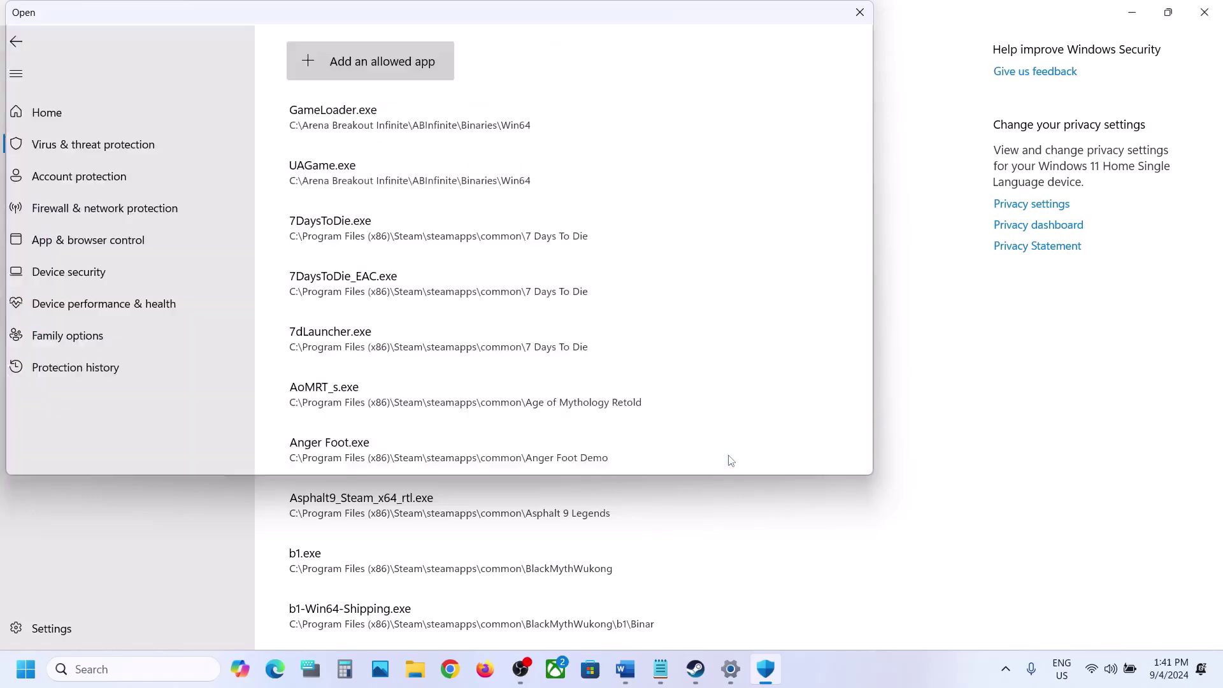
Allow SpectreClient_BE from Spectre\Binaries\Win64 through Controlled folder access
click(393, 67)
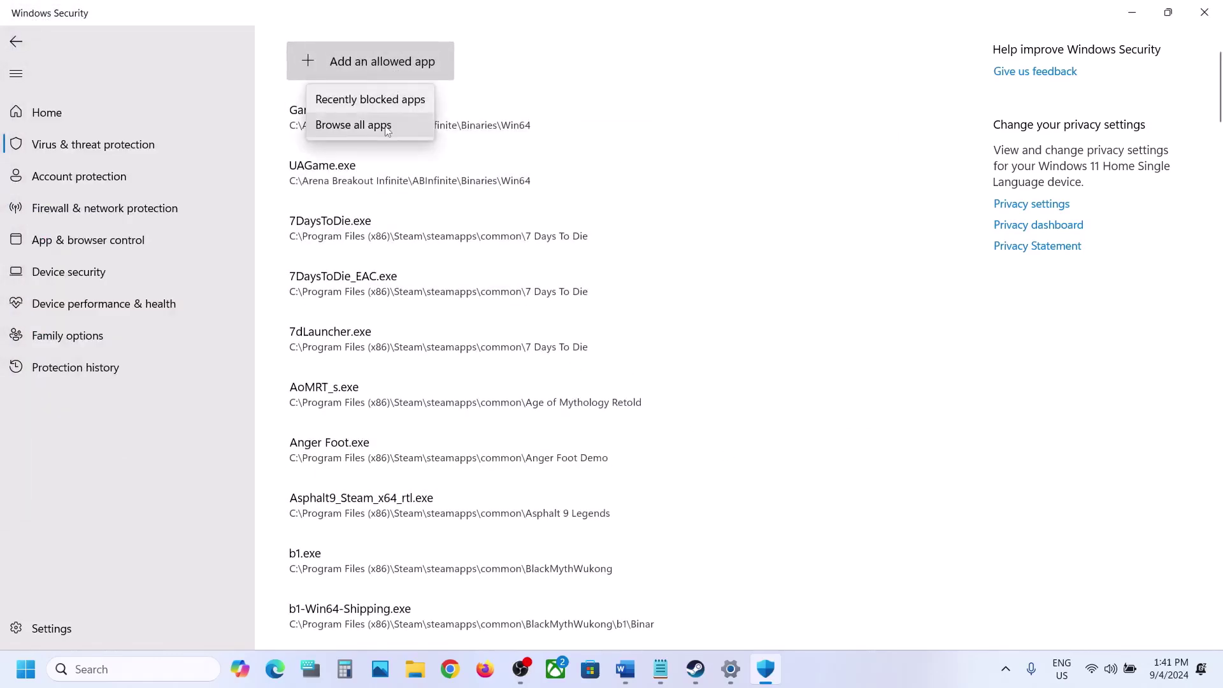
click(367, 124)
click(204, 158)
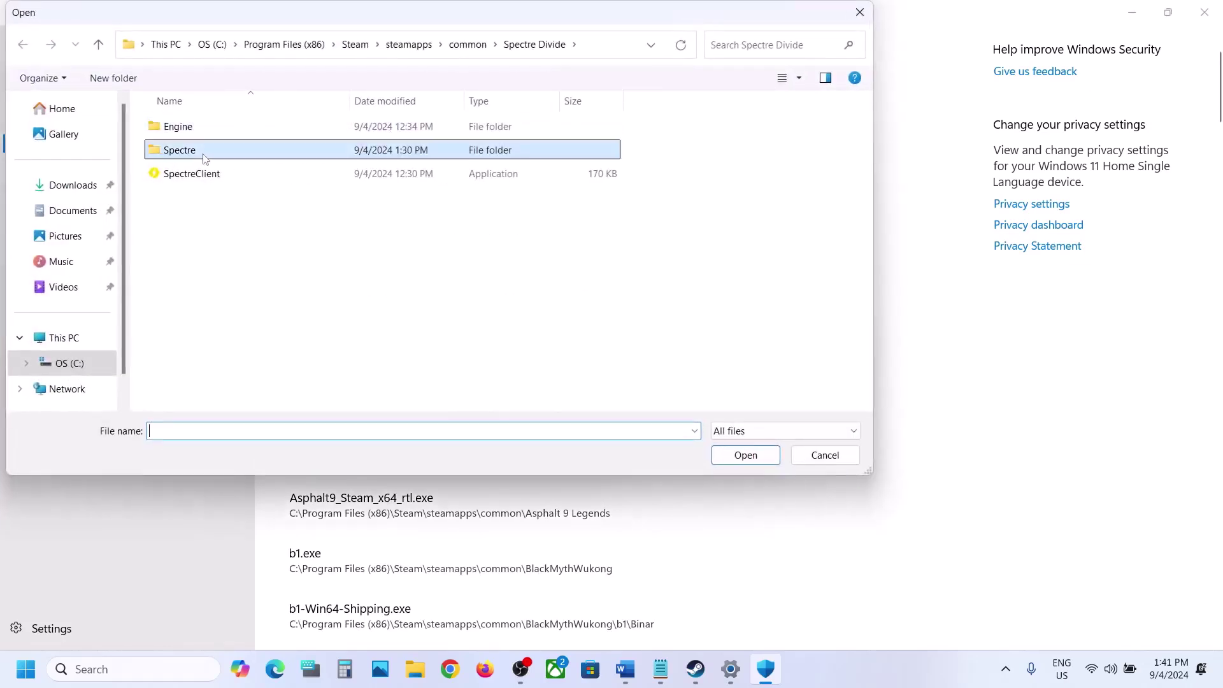
double_click(205, 158)
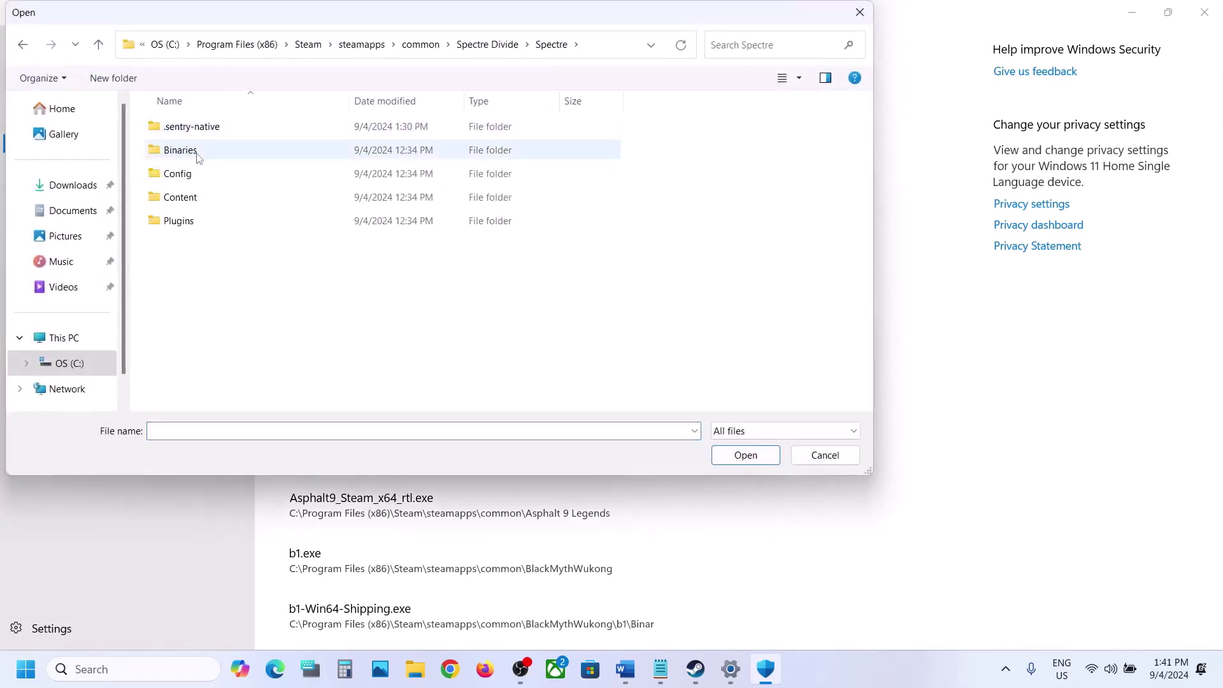
double_click(199, 158)
double_click(195, 130)
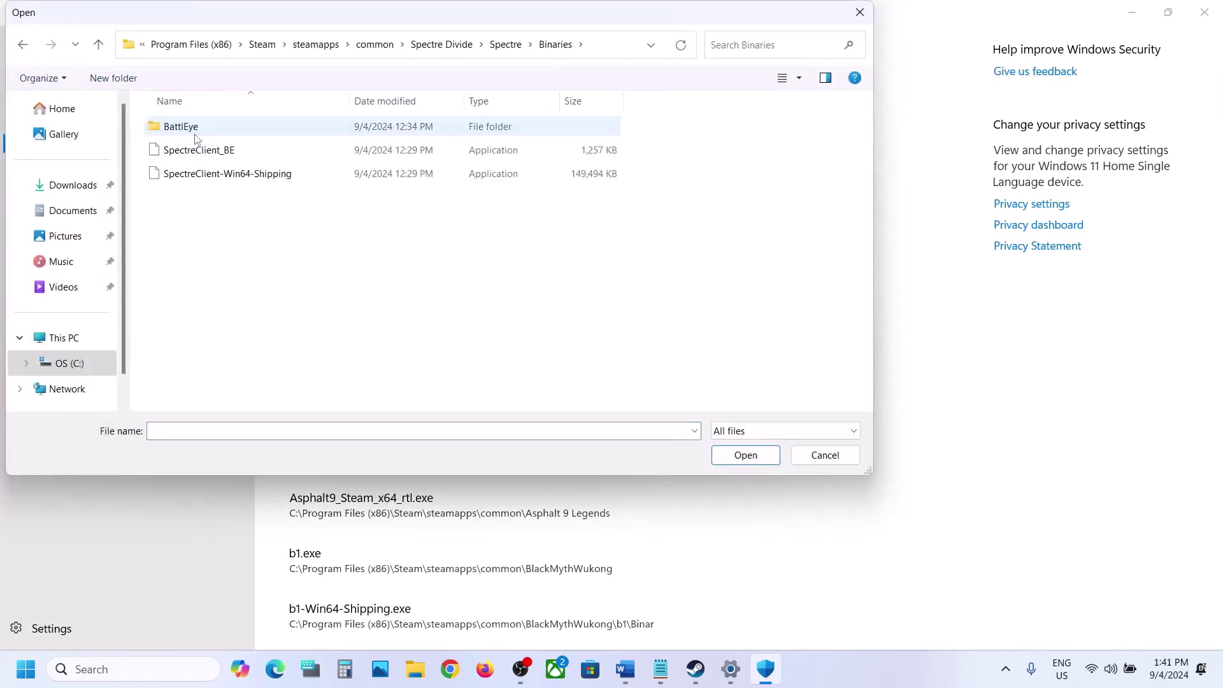
click(242, 159)
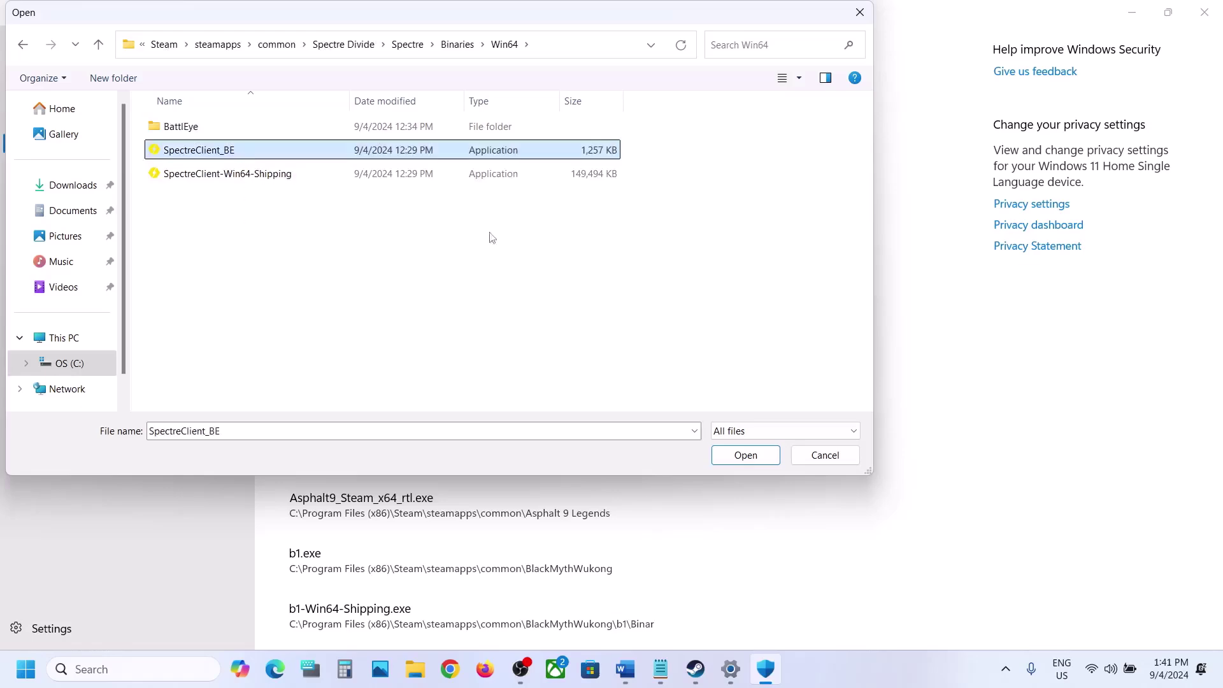
click(747, 455)
Allow SpectreClient-Win64-Shipping through Controlled folder access as well
click(359, 77)
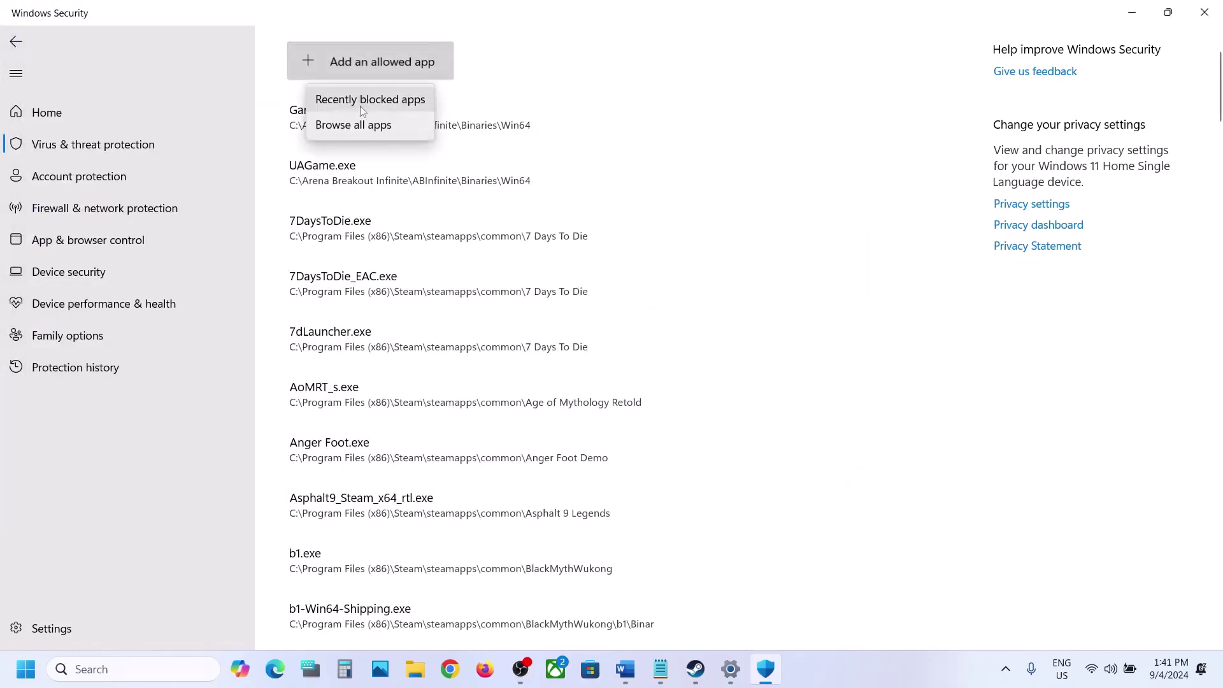
click(360, 118)
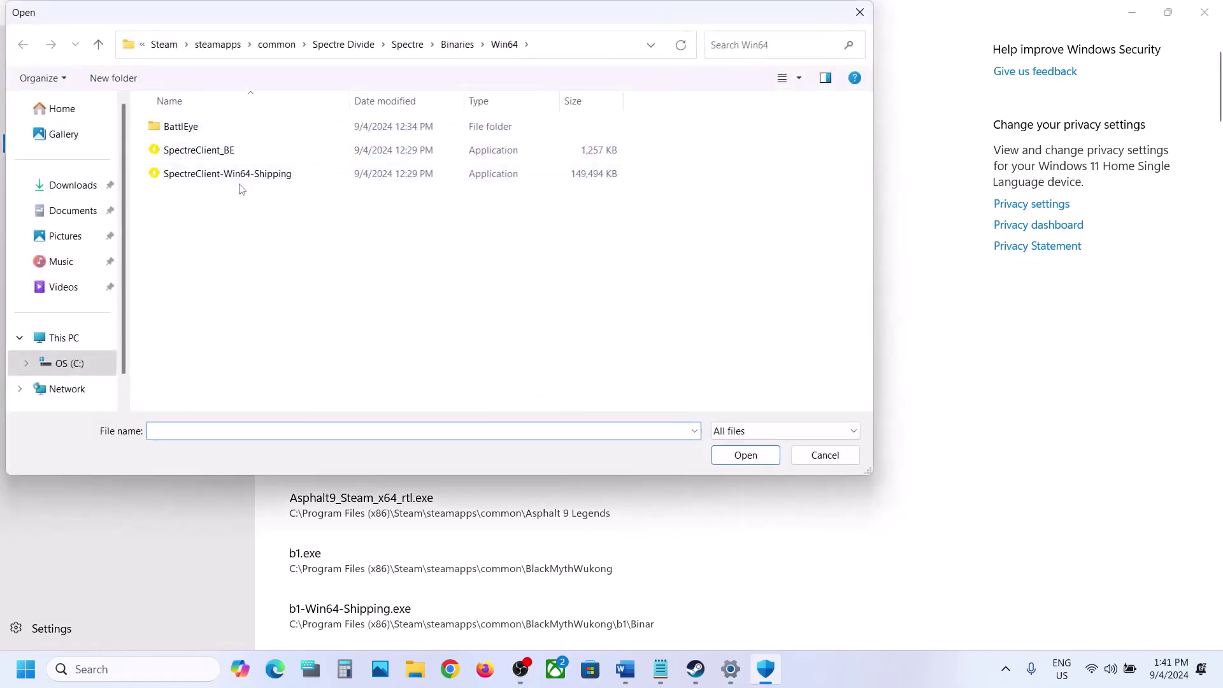
click(241, 177)
click(767, 455)
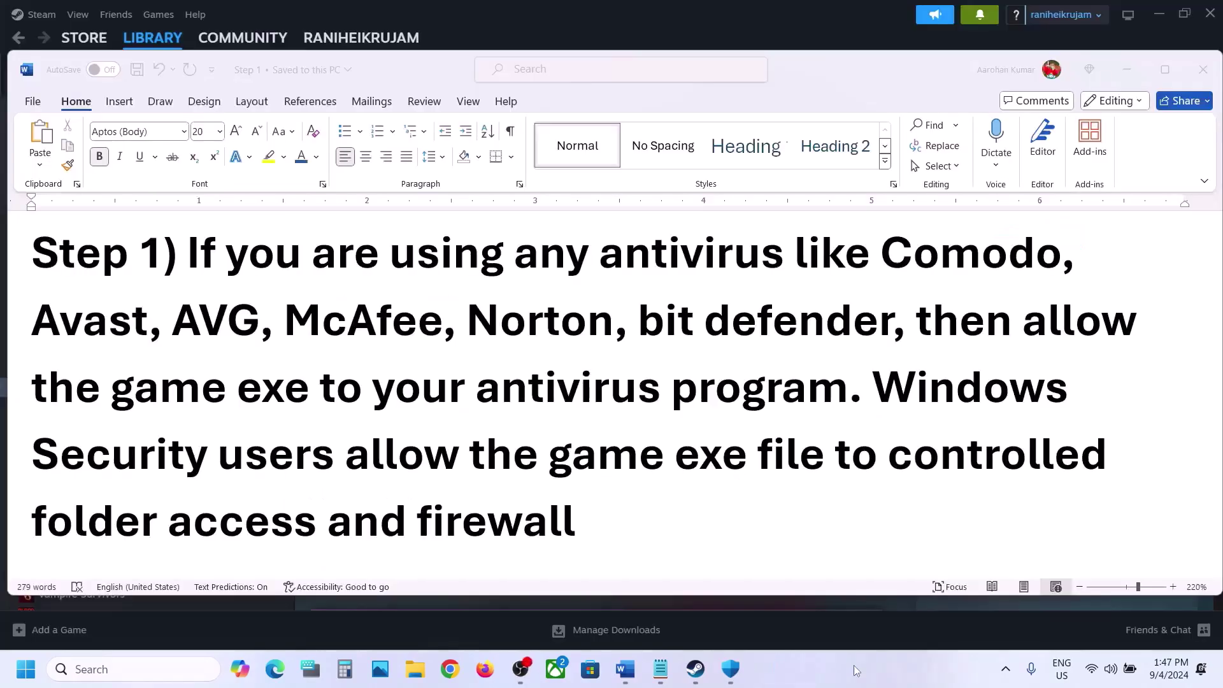
Search Windows for 'control' and launch Control Panel
click(152, 670)
text(control)
key(Return)
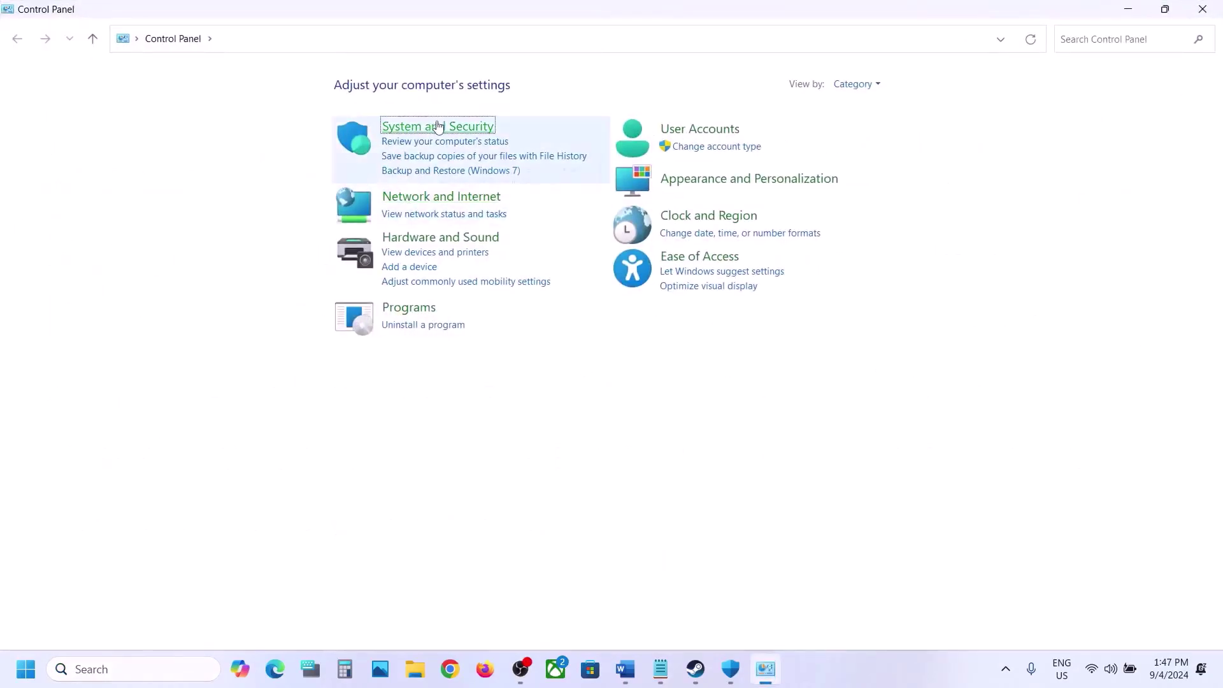
Open Windows Defender Firewall's allowed apps list under System and Security, unlock editing, and start adding another app
click(439, 126)
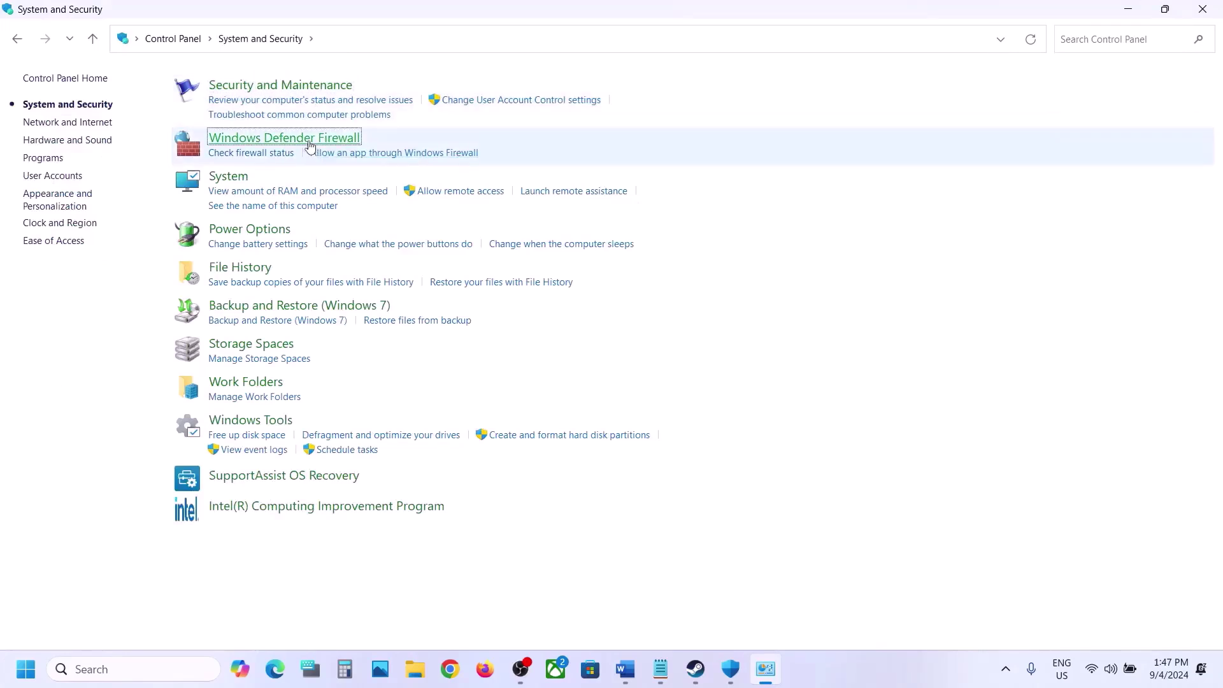
click(308, 141)
click(112, 127)
click(815, 123)
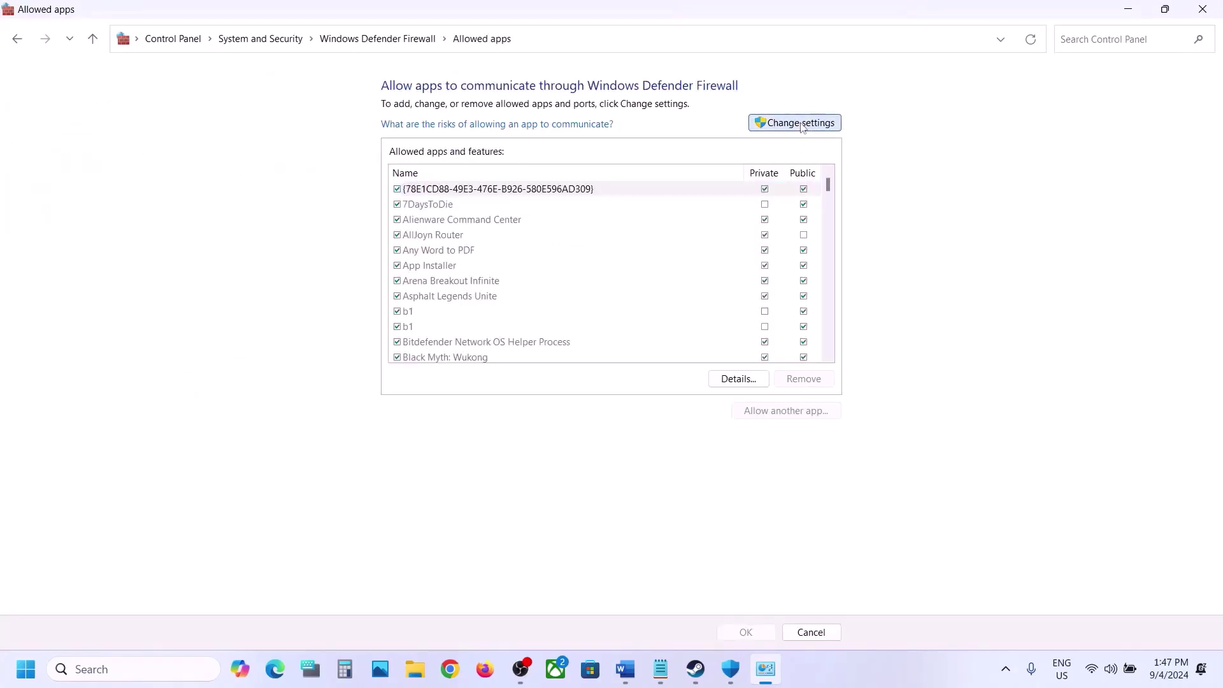
click(783, 411)
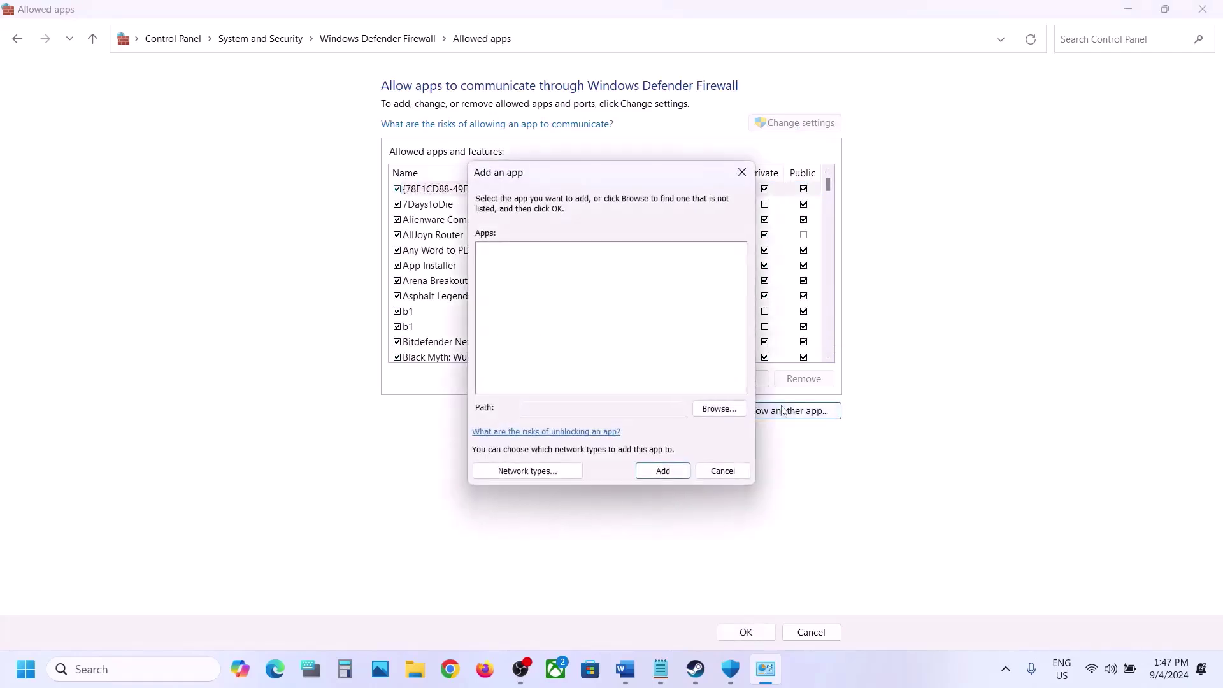
Browse to the Spectre Divide install folder under Steam\steamapps\common in the Add an app dialog
click(731, 409)
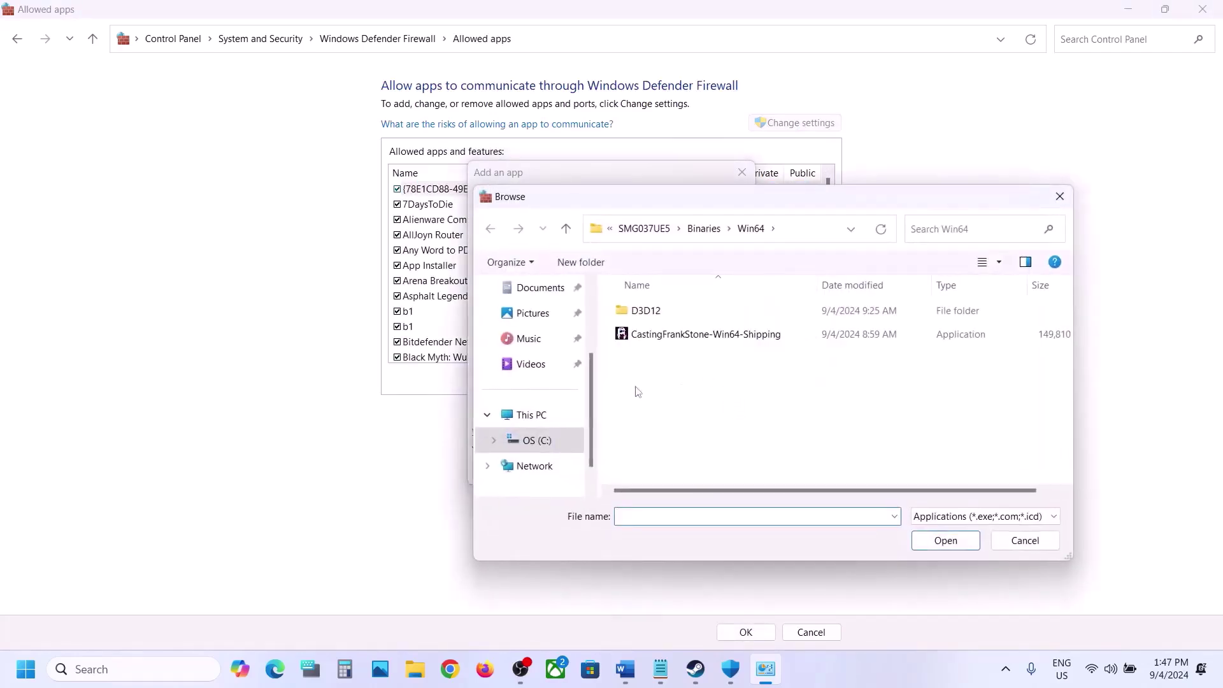
click(543, 439)
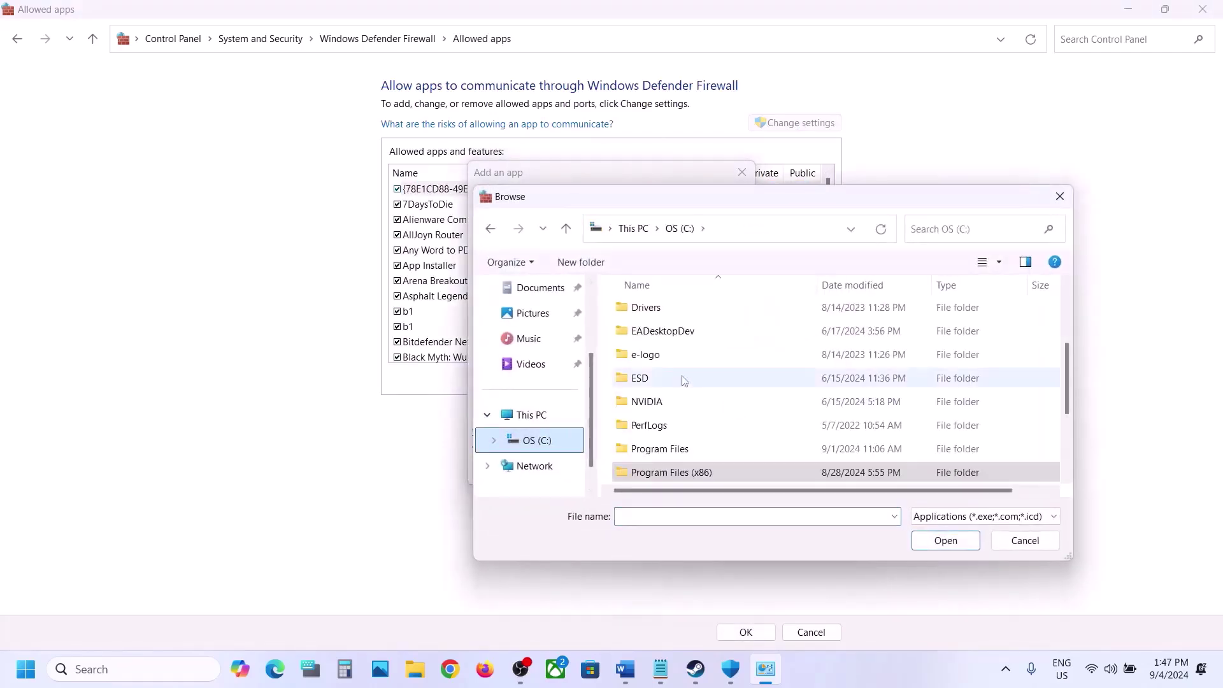
scroll(682, 382, down, 1)
click(560, 420)
double_click(675, 324)
scroll(712, 337, down, 3)
scroll(690, 384, down, 2)
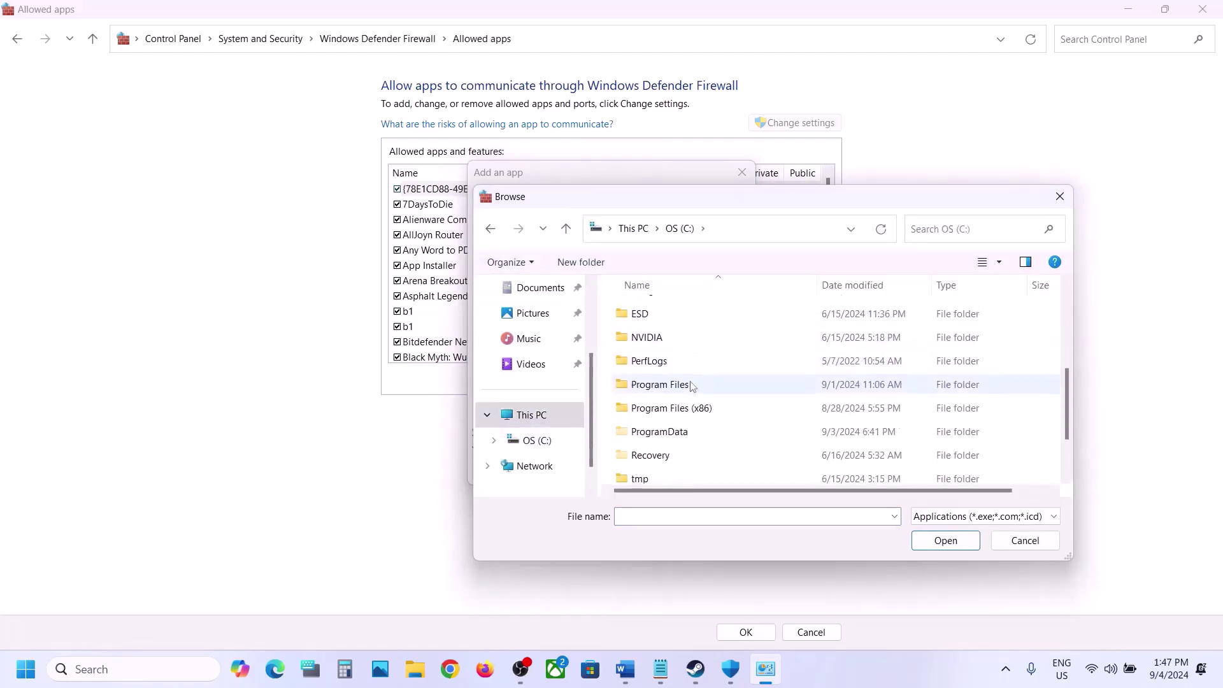
double_click(687, 399)
scroll(685, 396, down, 5)
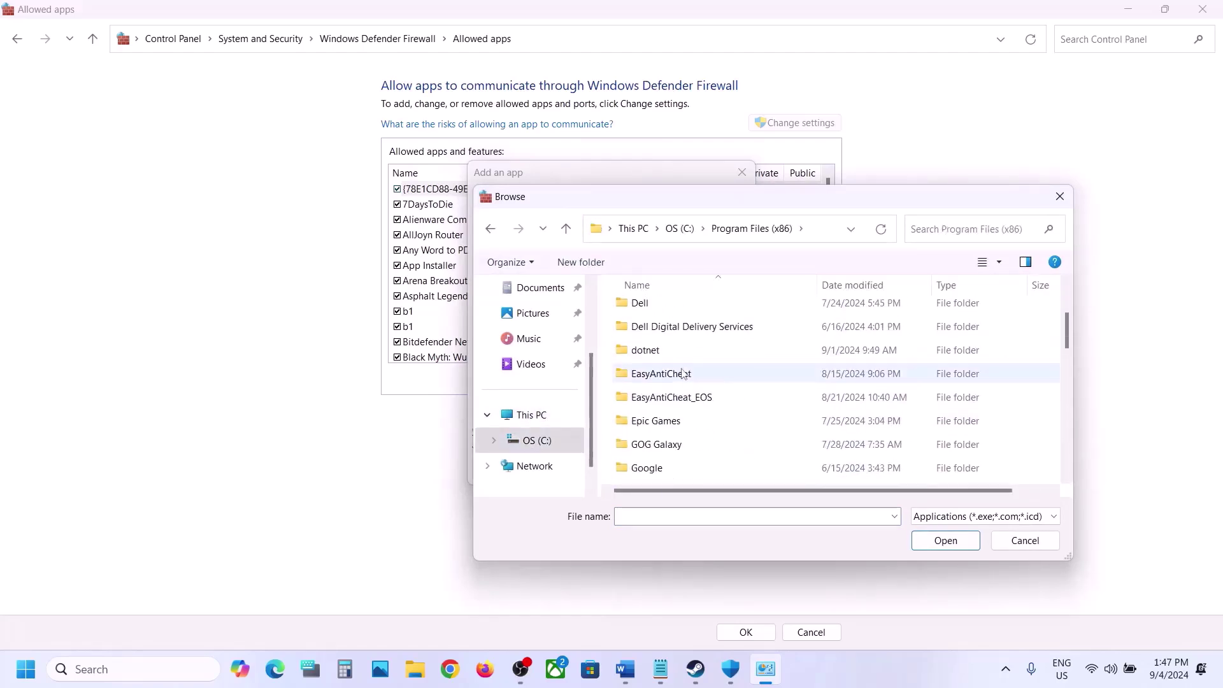
scroll(682, 373, down, 3)
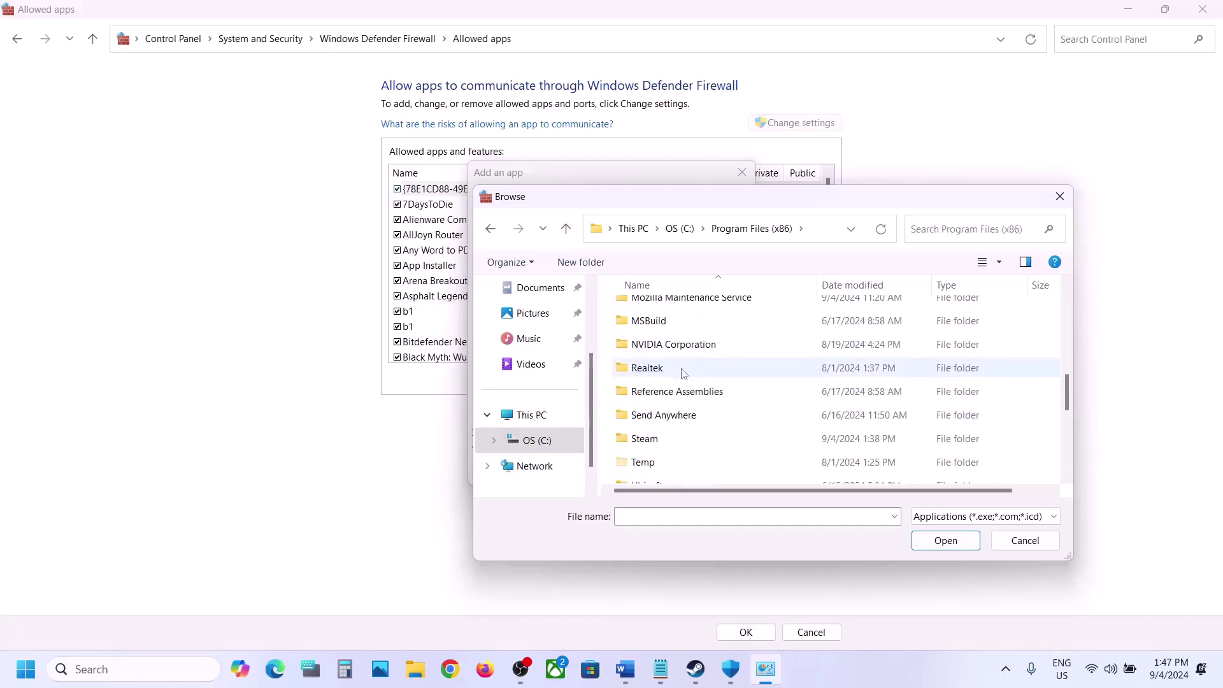
double_click(663, 405)
scroll(662, 408, down, 4)
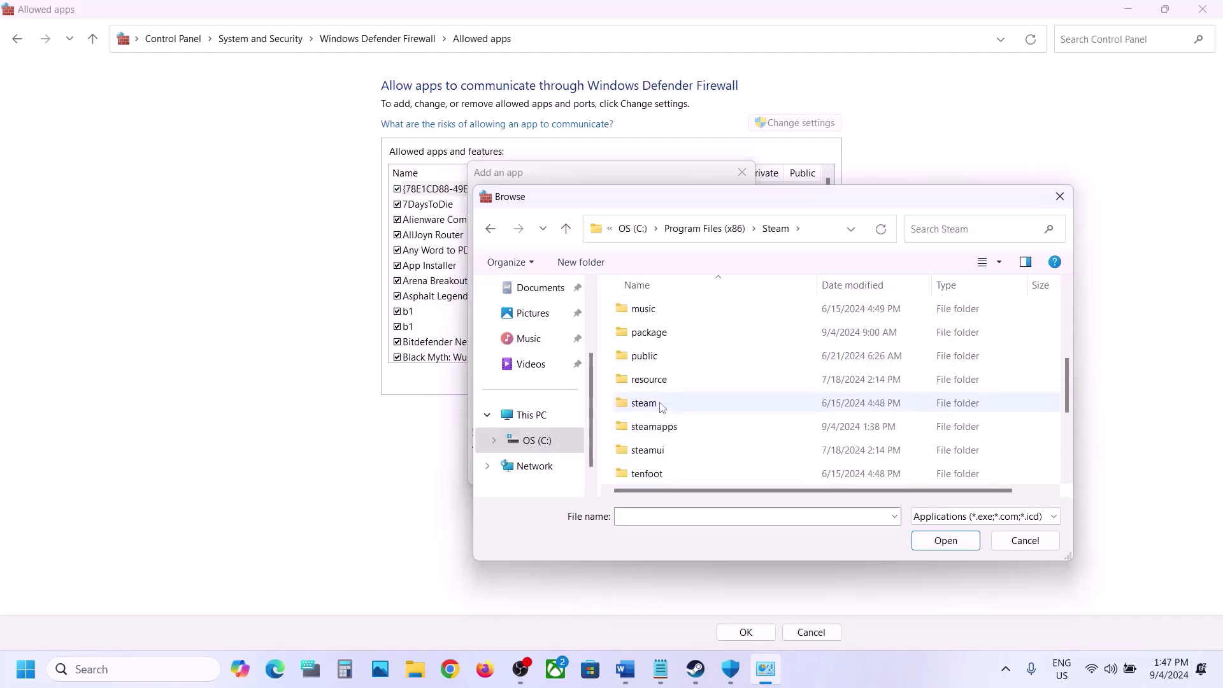
click(667, 374)
double_click(667, 376)
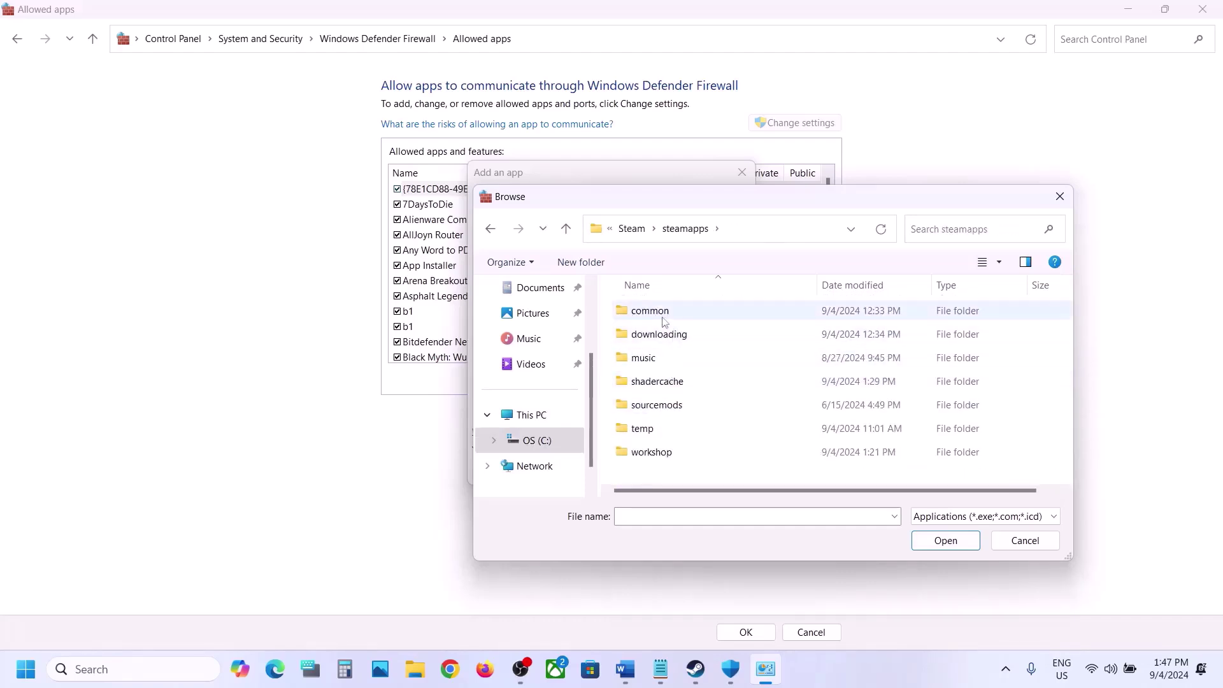
double_click(664, 313)
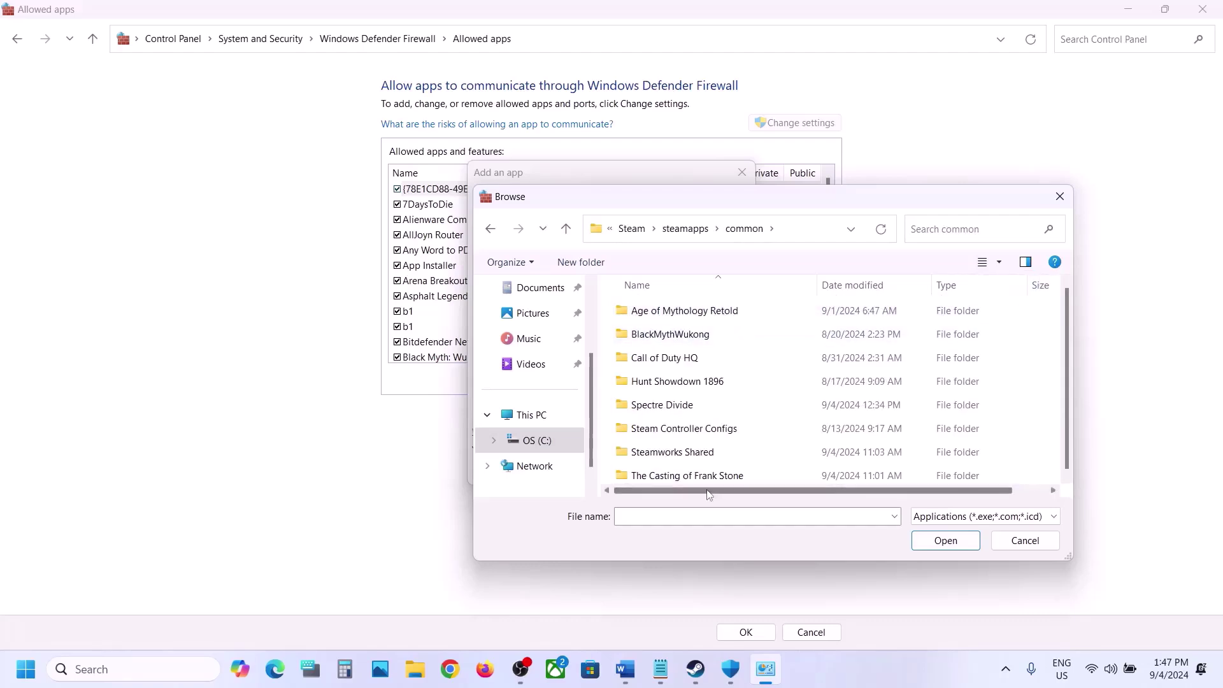
double_click(699, 407)
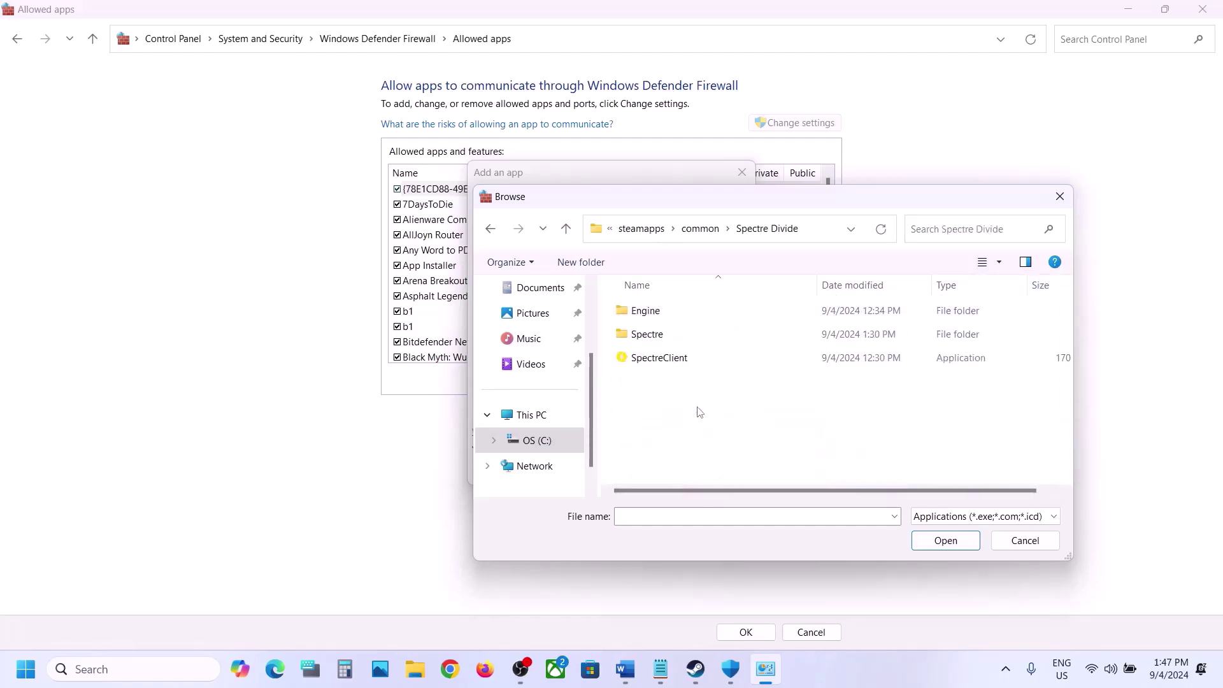
Try adding SpectreClient to the firewall exceptions and dismiss the already-in-list warning
click(680, 362)
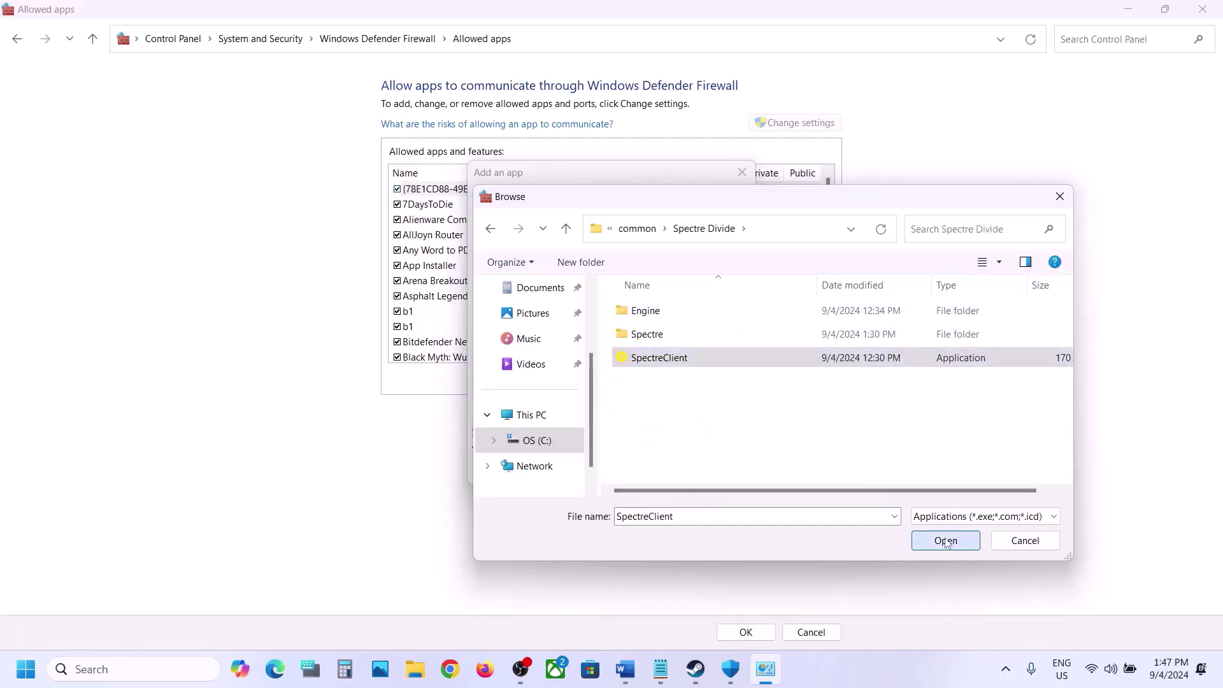
click(945, 540)
click(662, 478)
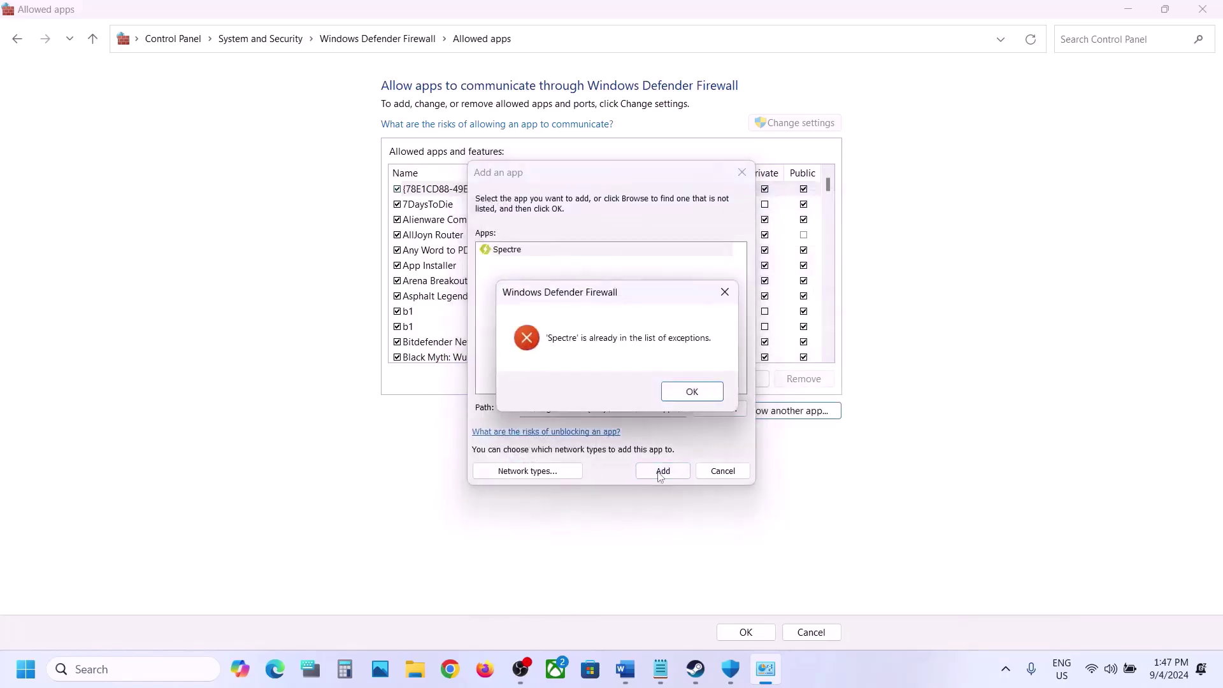
click(691, 391)
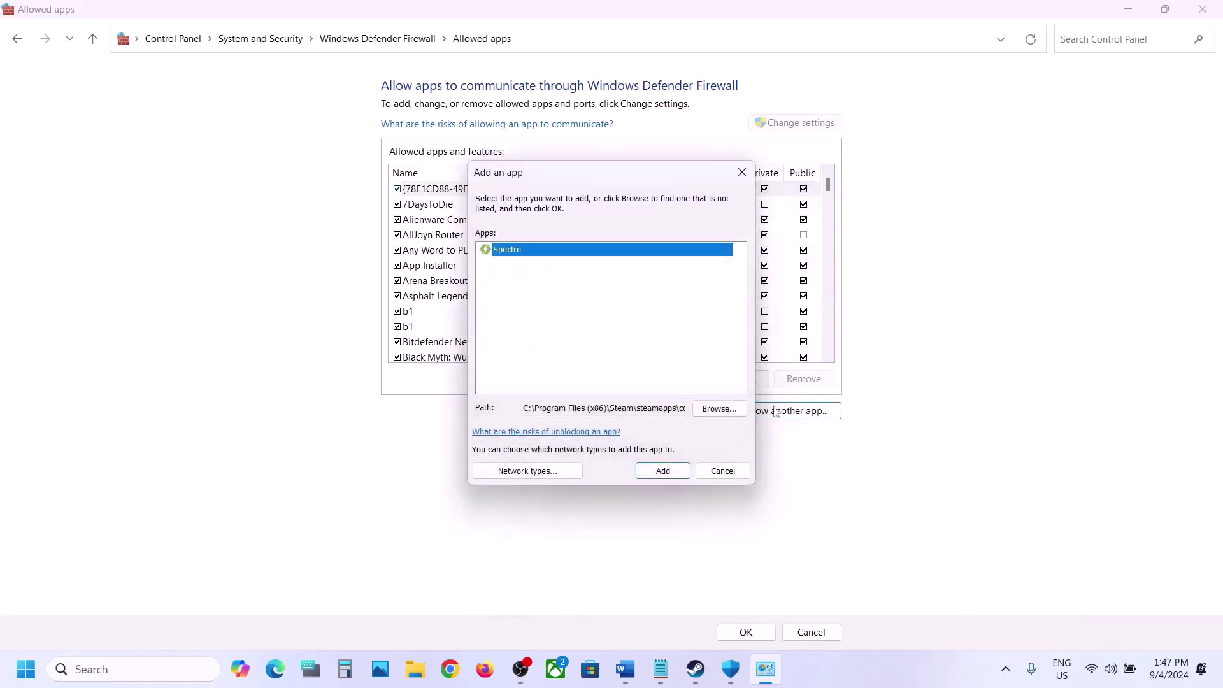
Try adding SpectreClient_BE from Spectre\Binaries\Win64 and dismiss the already-in-list warning
click(719, 408)
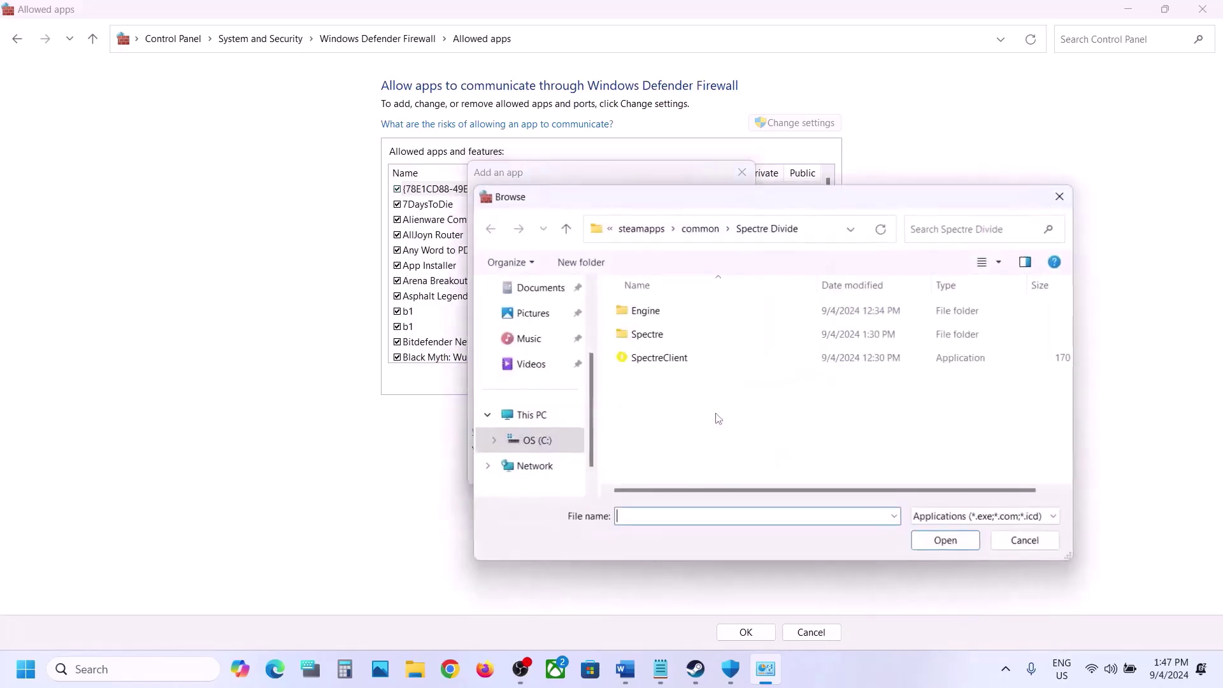
click(658, 342)
double_click(658, 342)
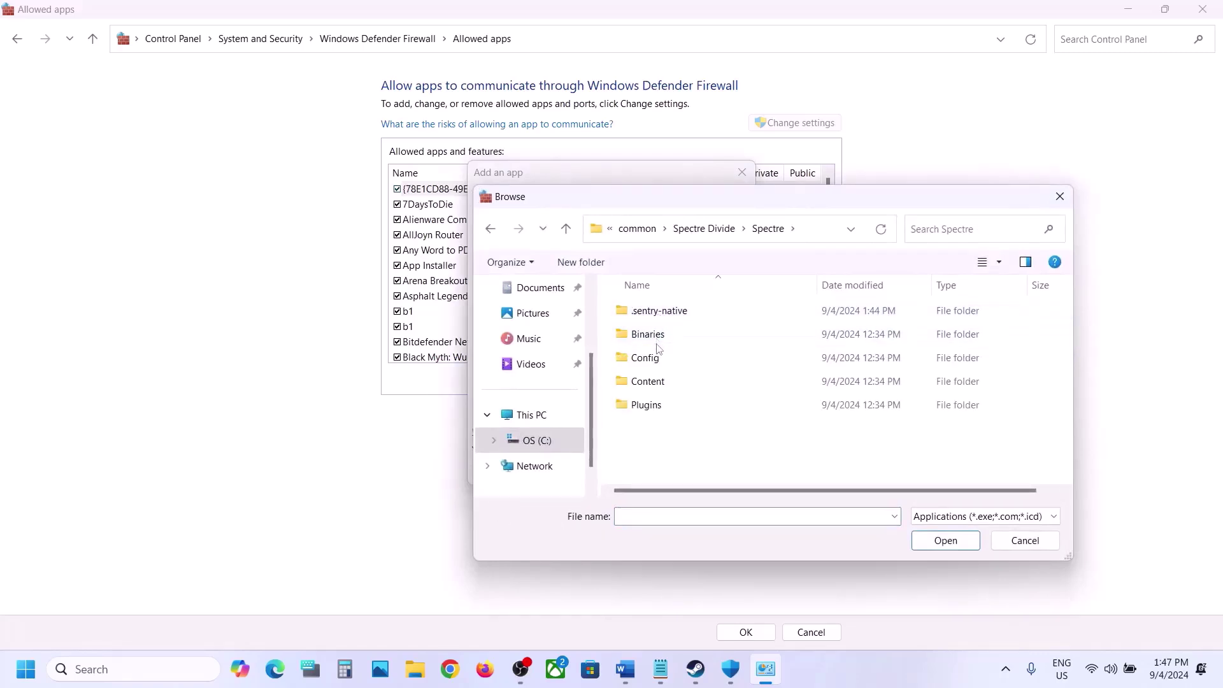
double_click(657, 341)
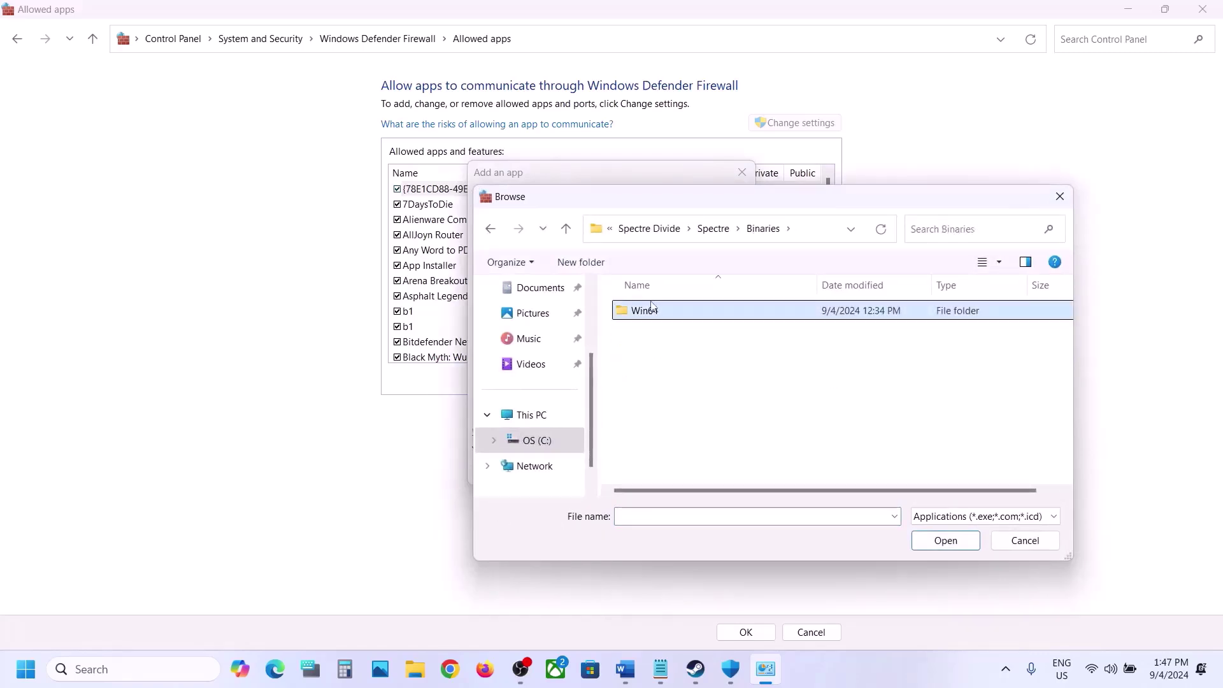
double_click(655, 312)
click(682, 342)
click(946, 541)
click(663, 471)
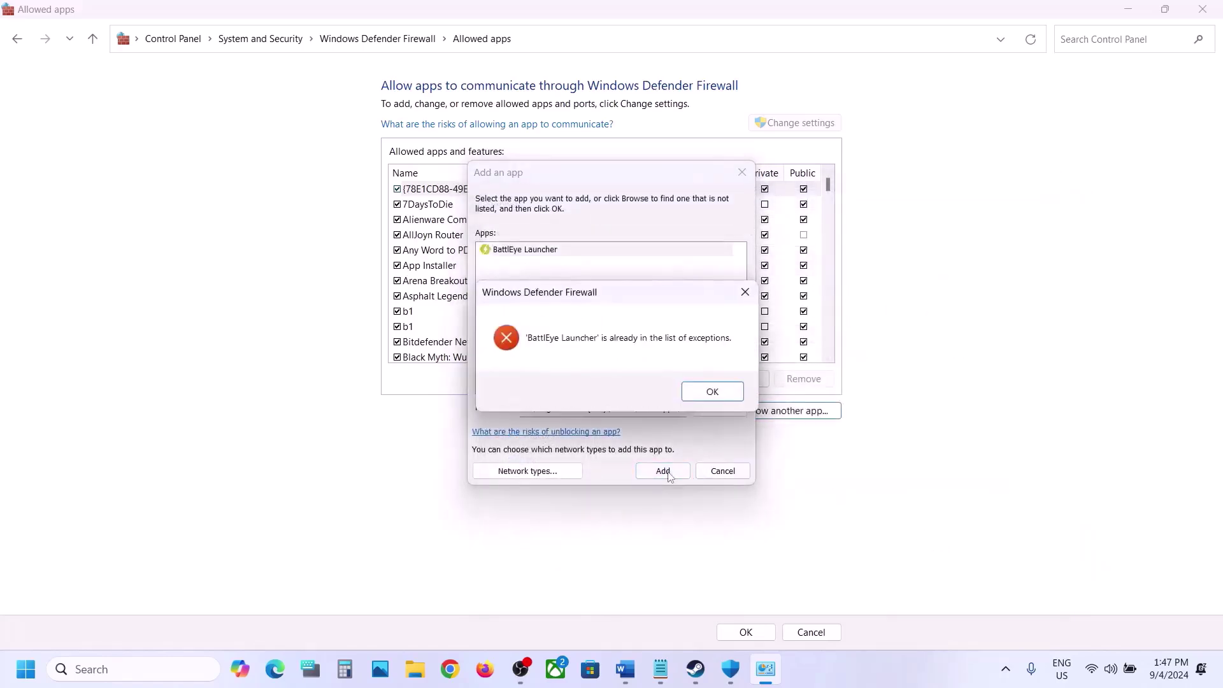
click(704, 385)
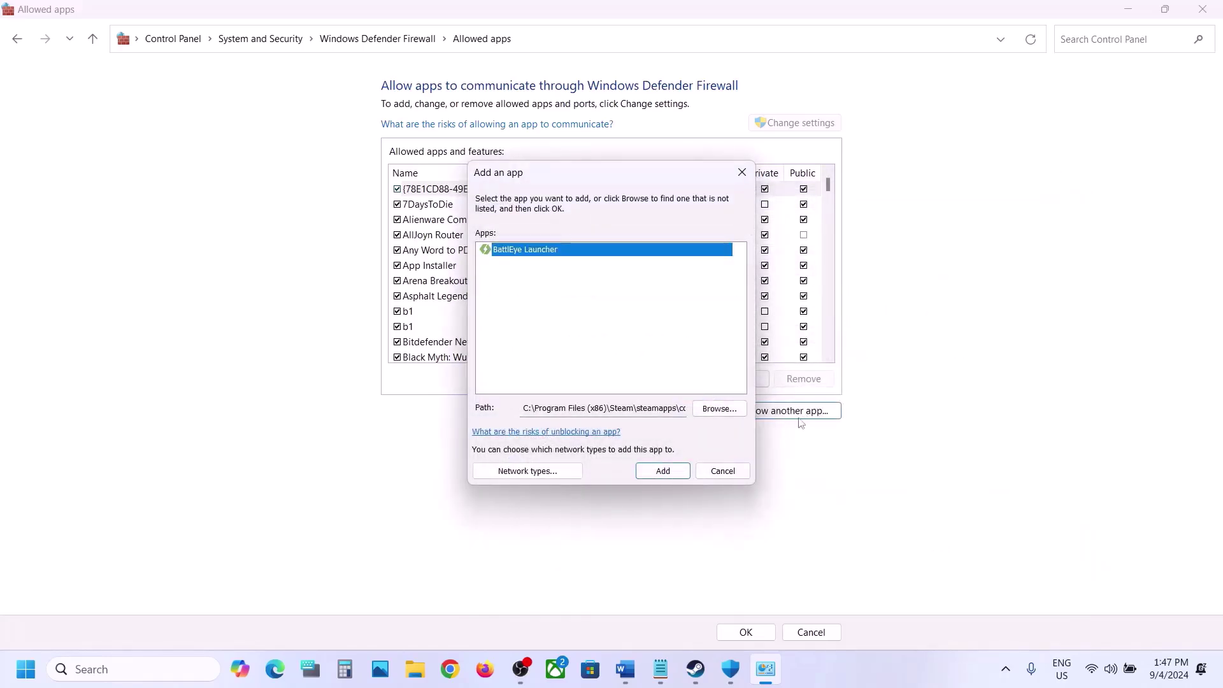
Try adding SpectreClient-Win64-Shipping and dismiss the already-in-list warning
click(720, 410)
click(721, 364)
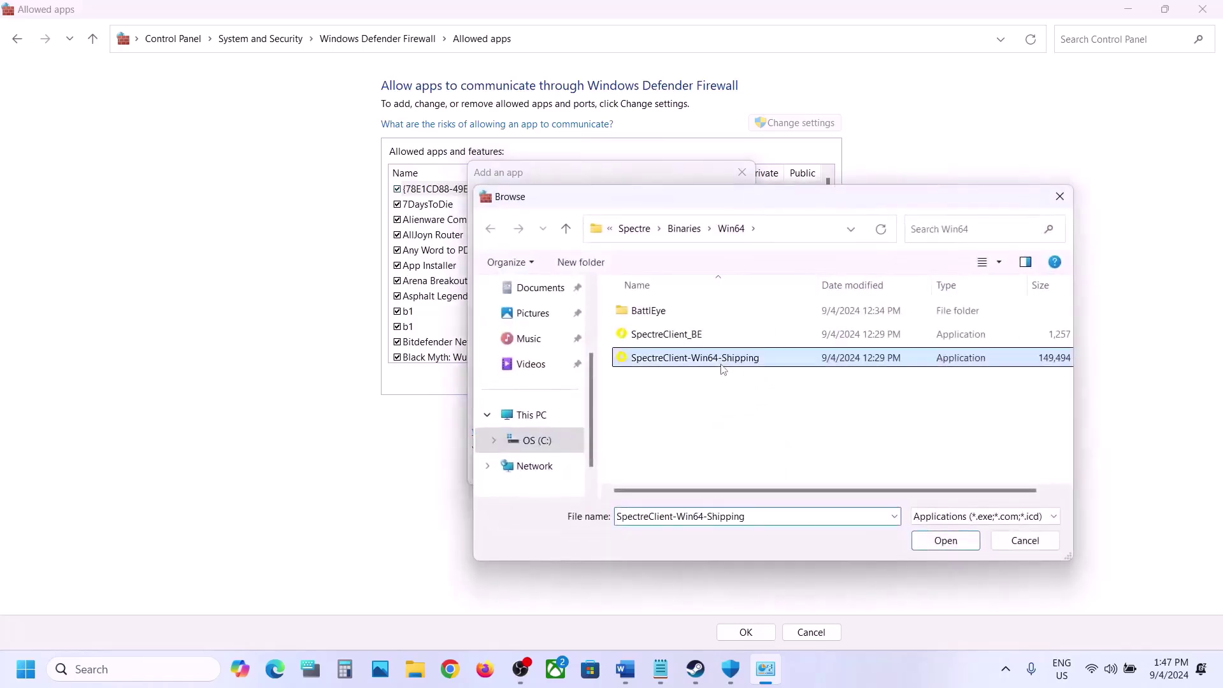
click(945, 540)
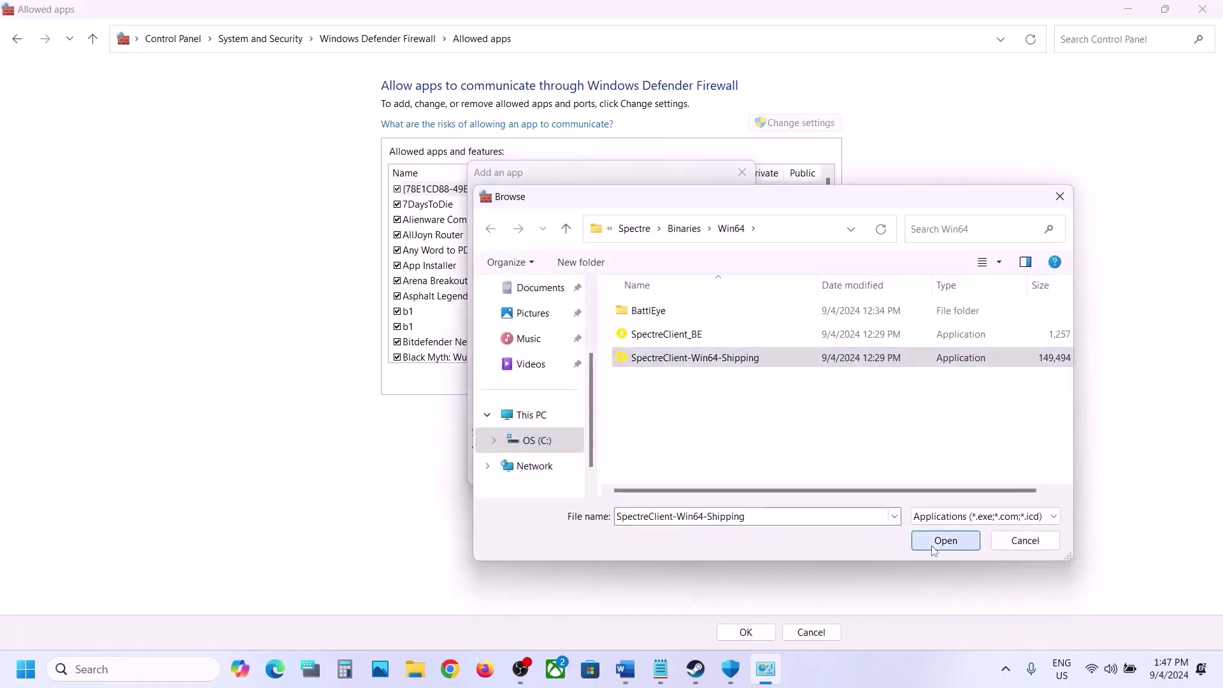
click(662, 471)
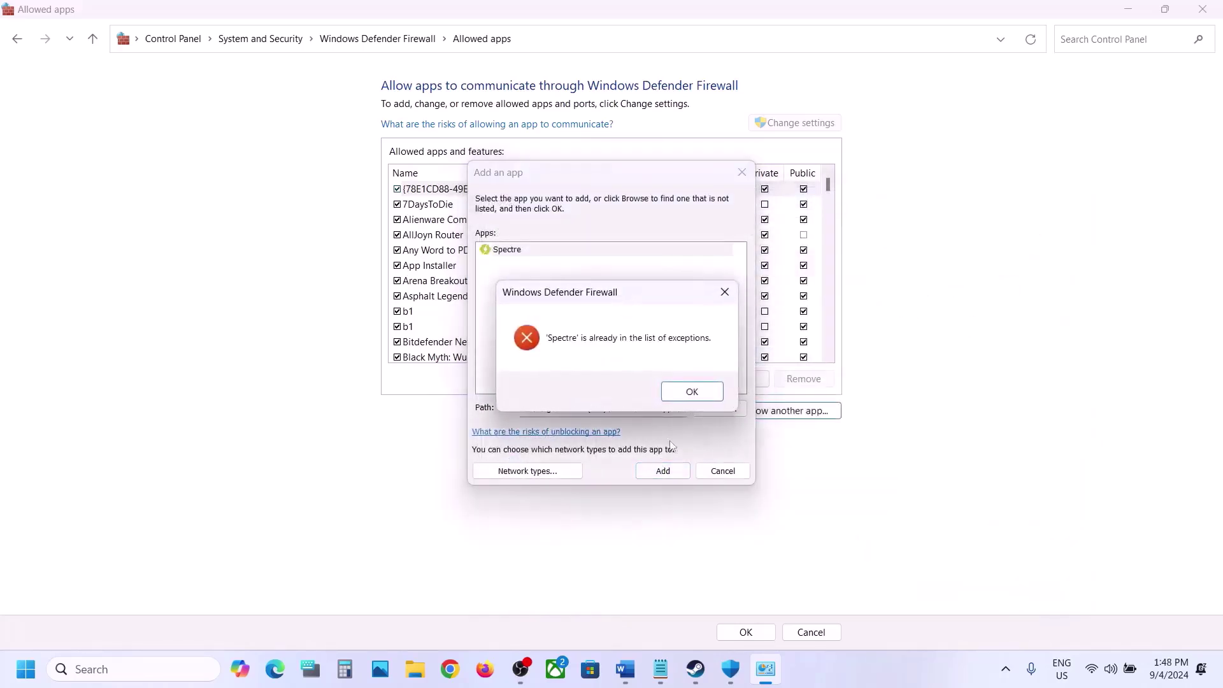
click(690, 391)
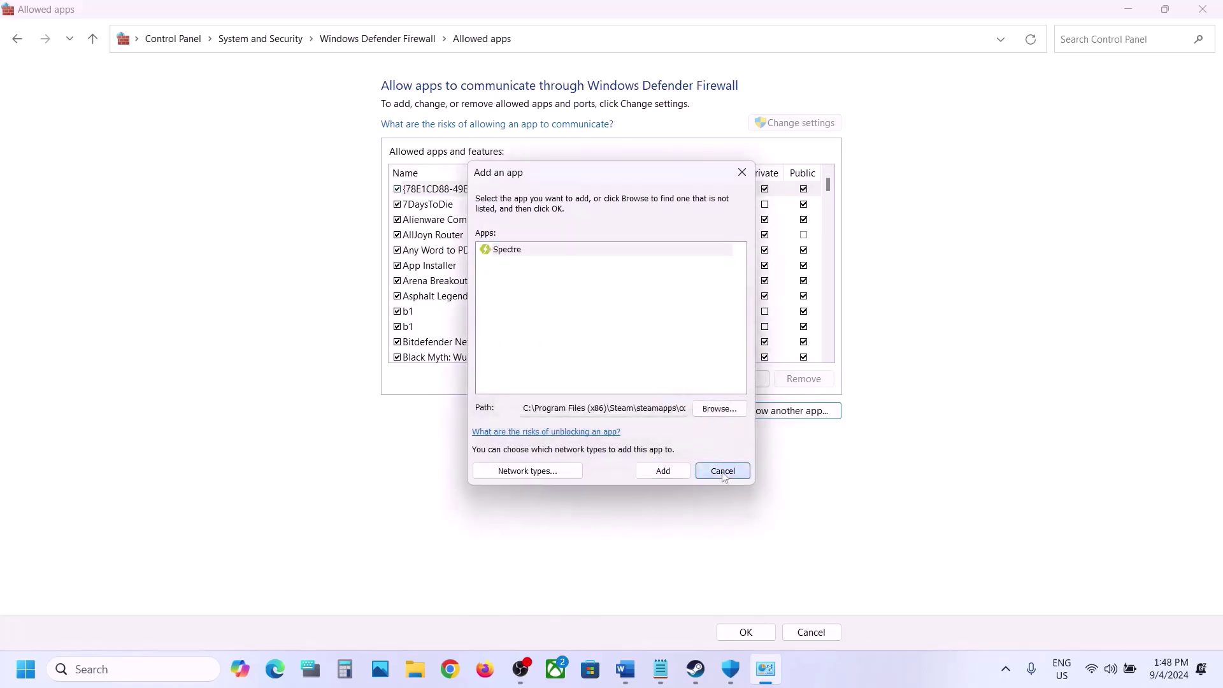
Cancel the dialog, verify the Spectre entries' private and public permissions in the allowed list, and confirm
click(723, 471)
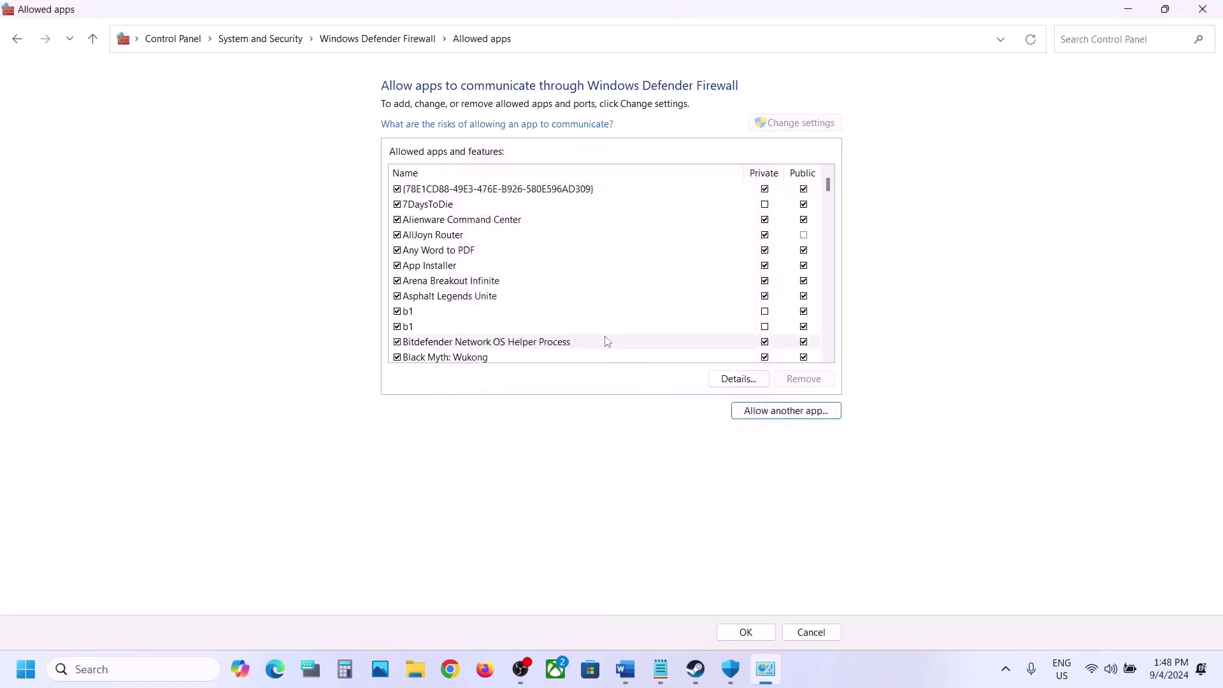
key(s)
click(459, 327)
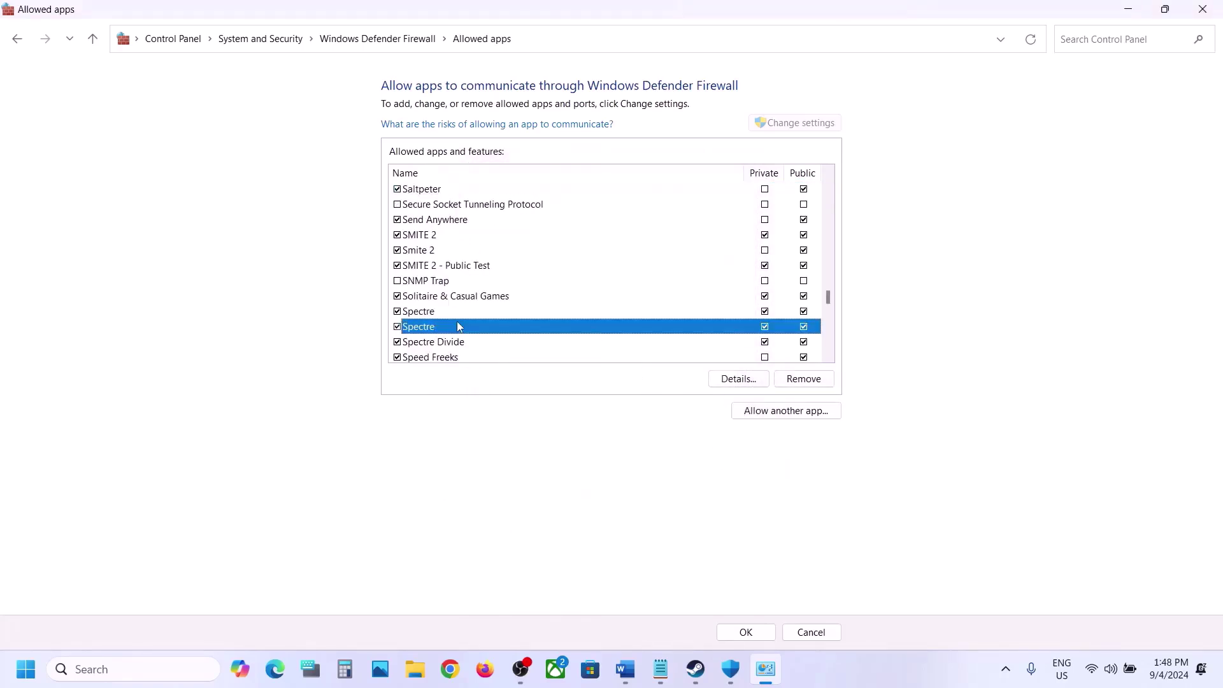
click(446, 316)
click(449, 345)
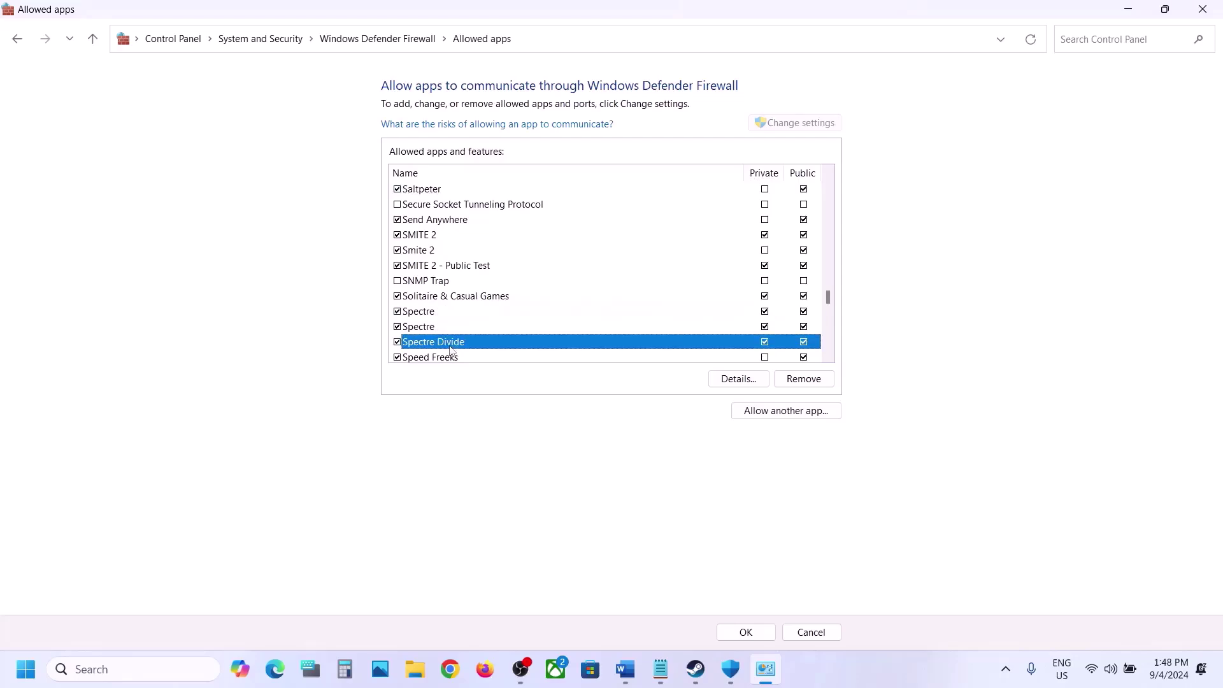
click(770, 631)
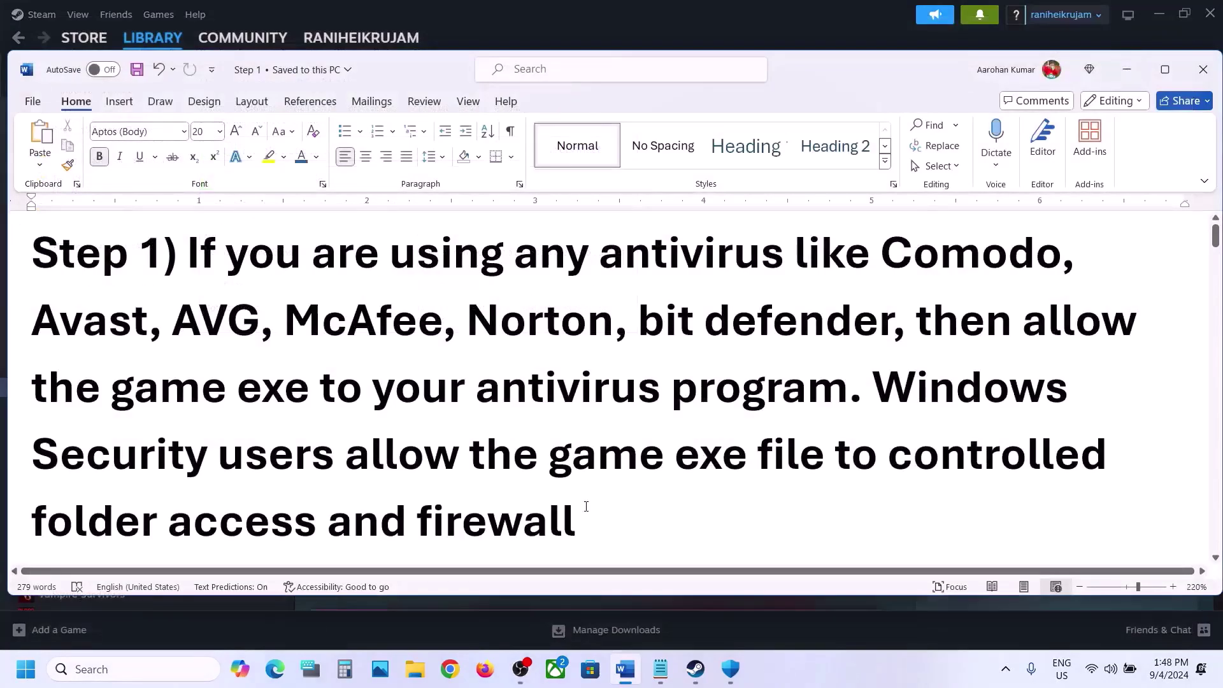
Highlight the Step 2 text in Word, then bring Steam's Spectre Divide library page forward
scroll(585, 505, down, 5)
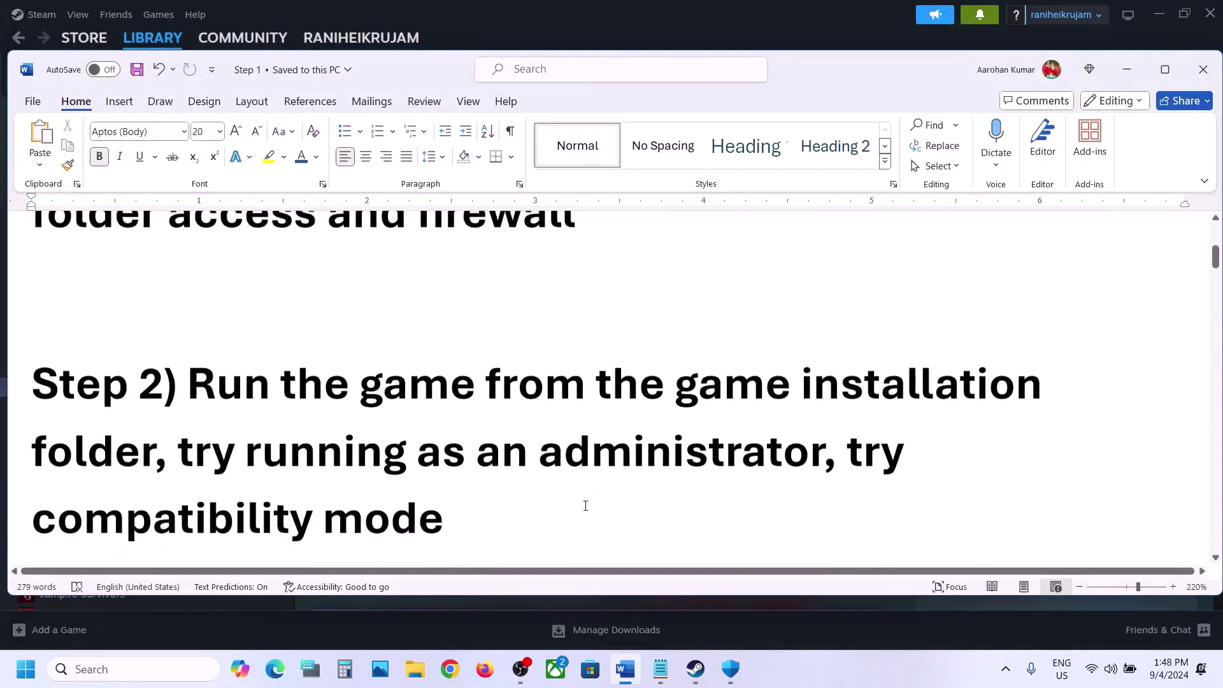
drag(188, 354, 1014, 363)
click(702, 24)
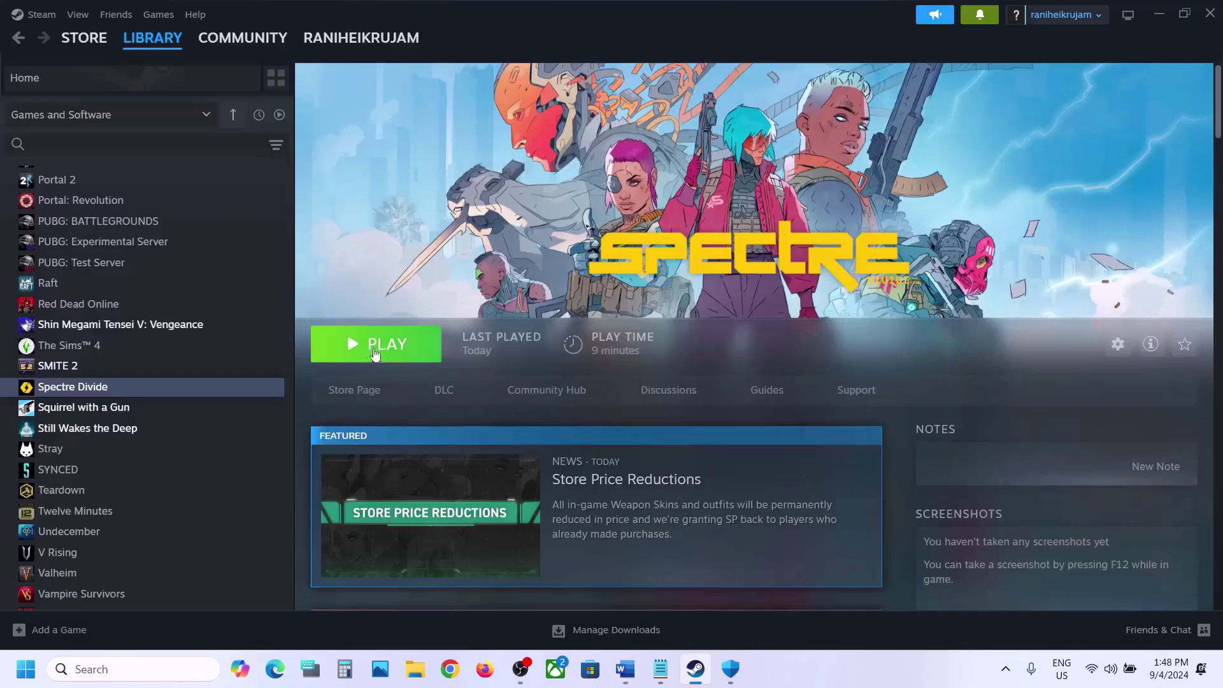
Browse Spectre Divide's local files from Steam and launch SpectreClient
right_click(226, 390)
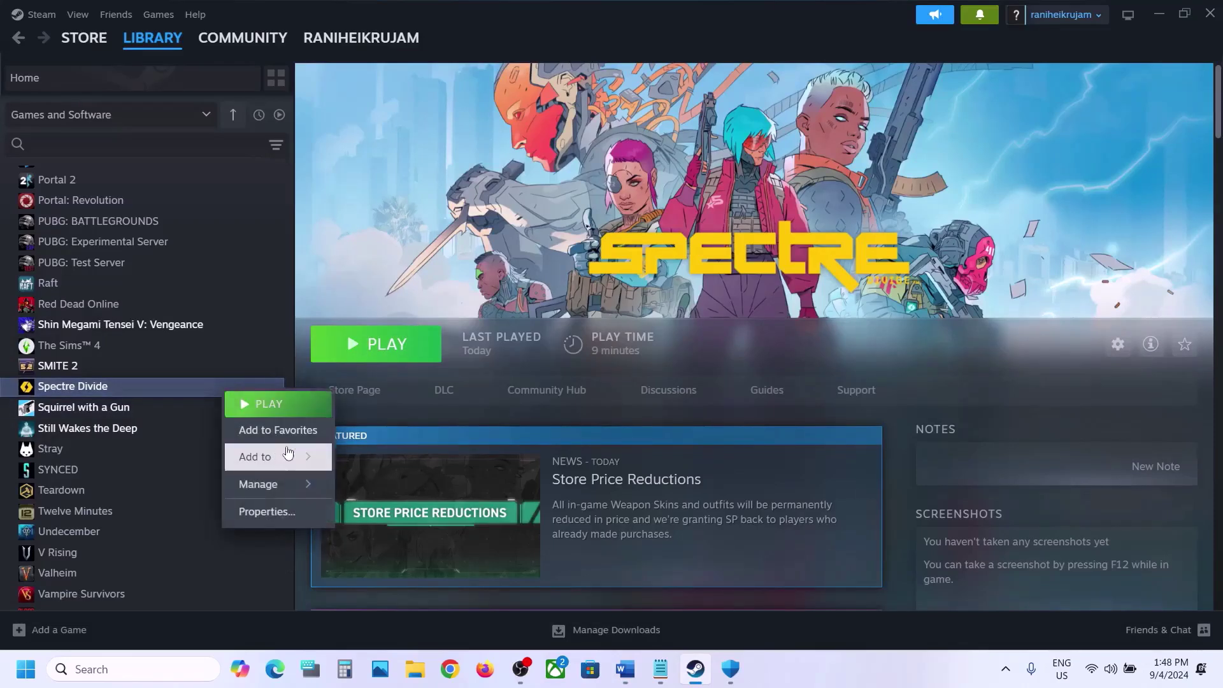
mouse_move(268, 493)
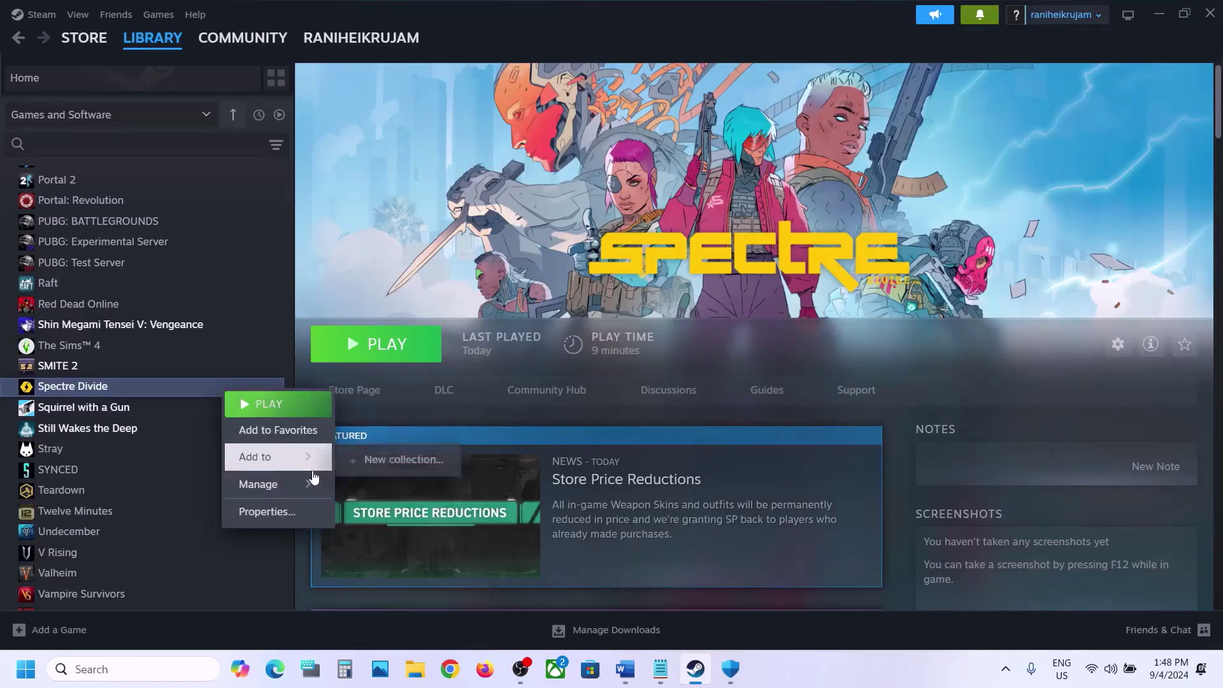
click(394, 516)
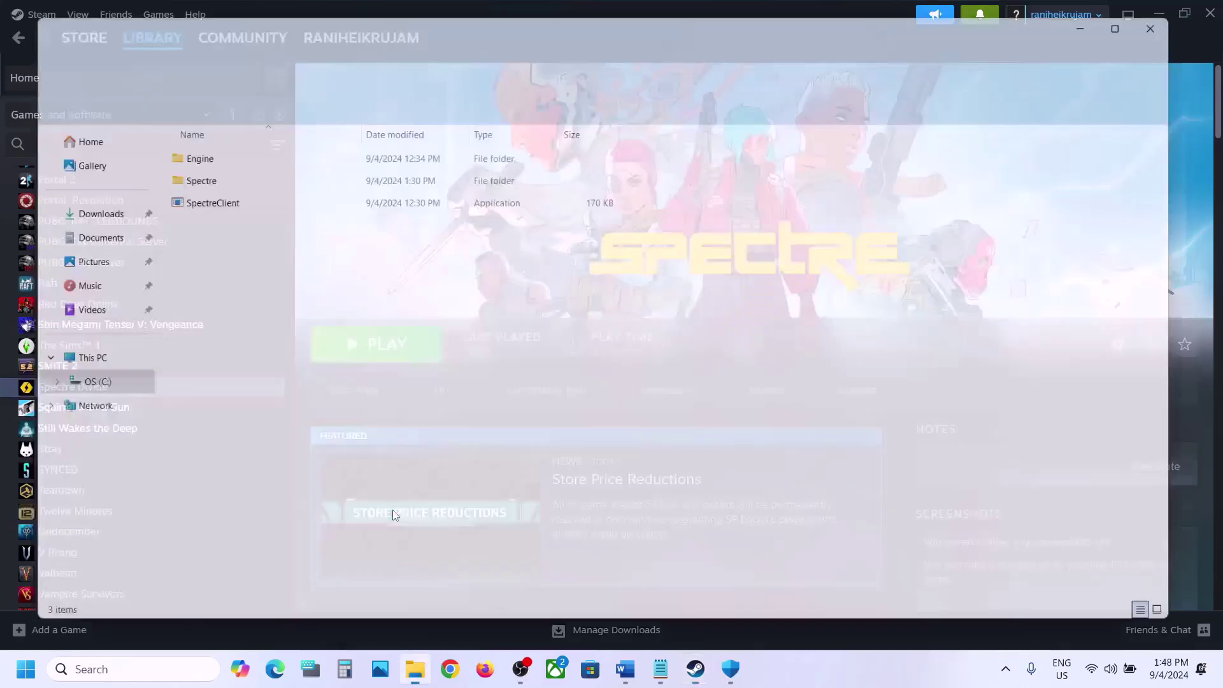
click(189, 202)
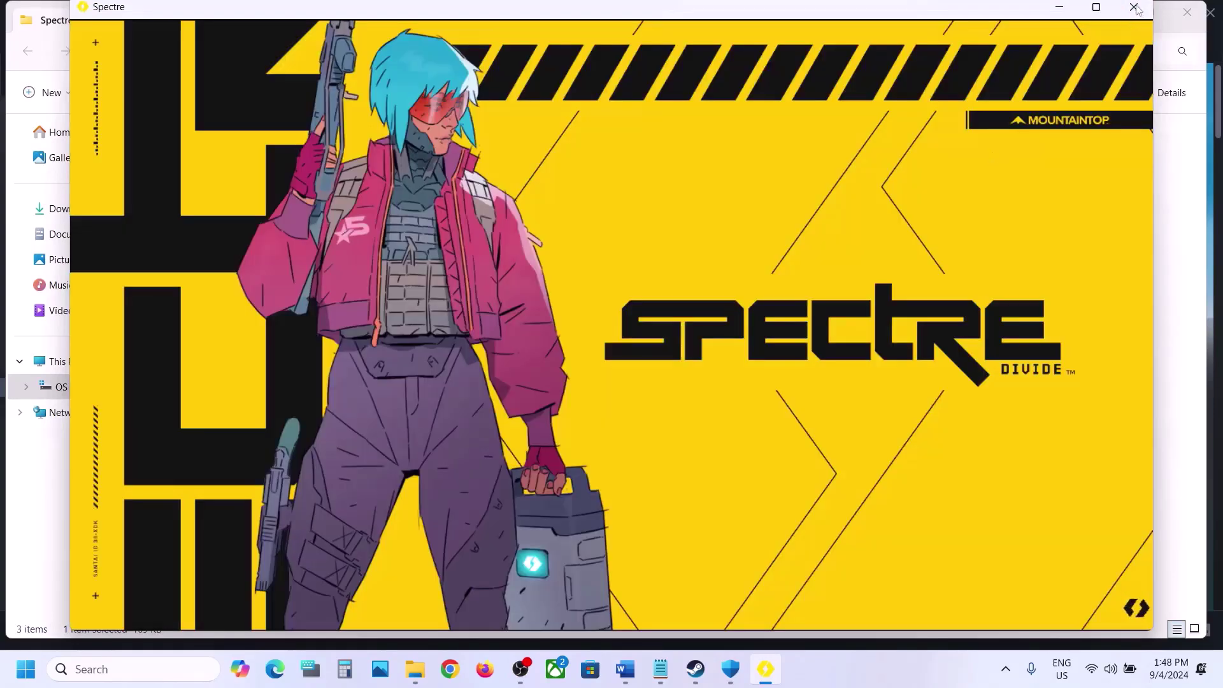
Exit the running game from its taskbar menu and confirm
click(1134, 8)
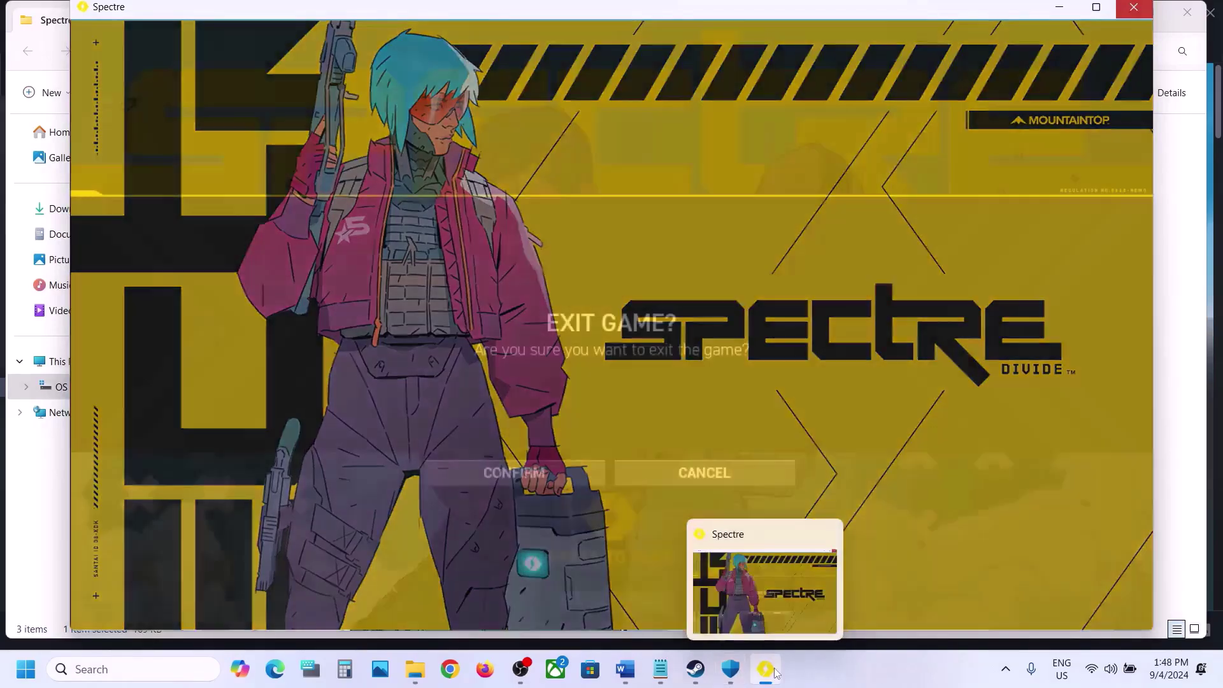
right_click(767, 666)
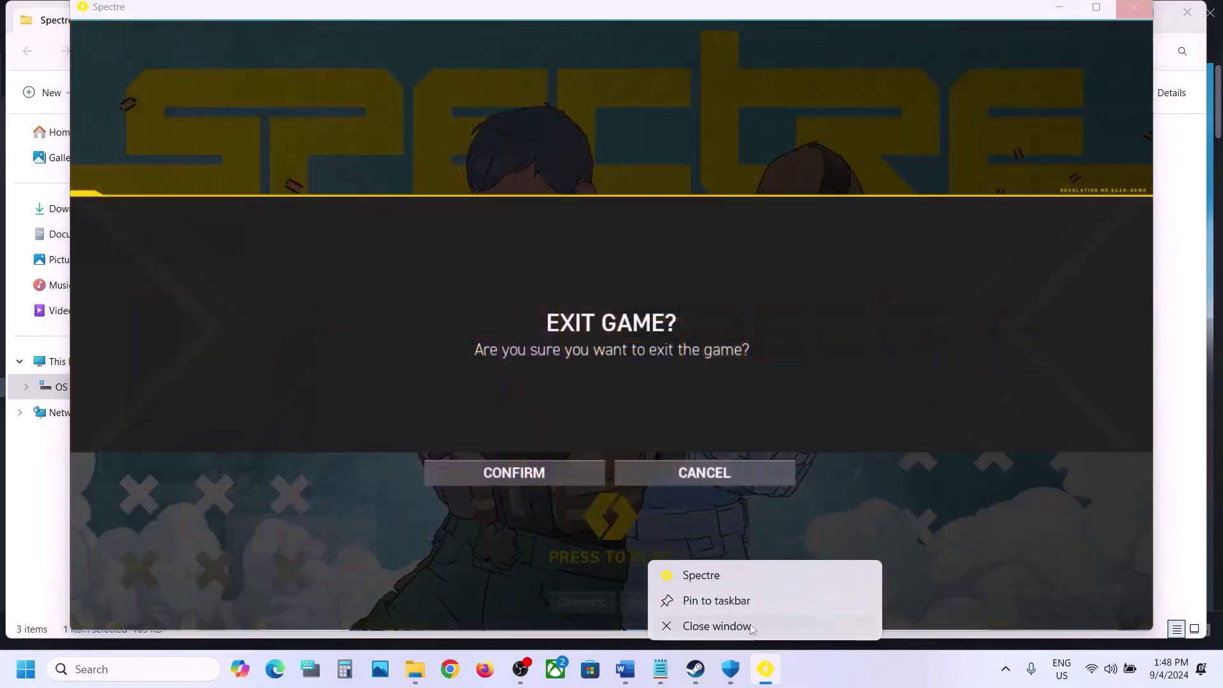
click(551, 470)
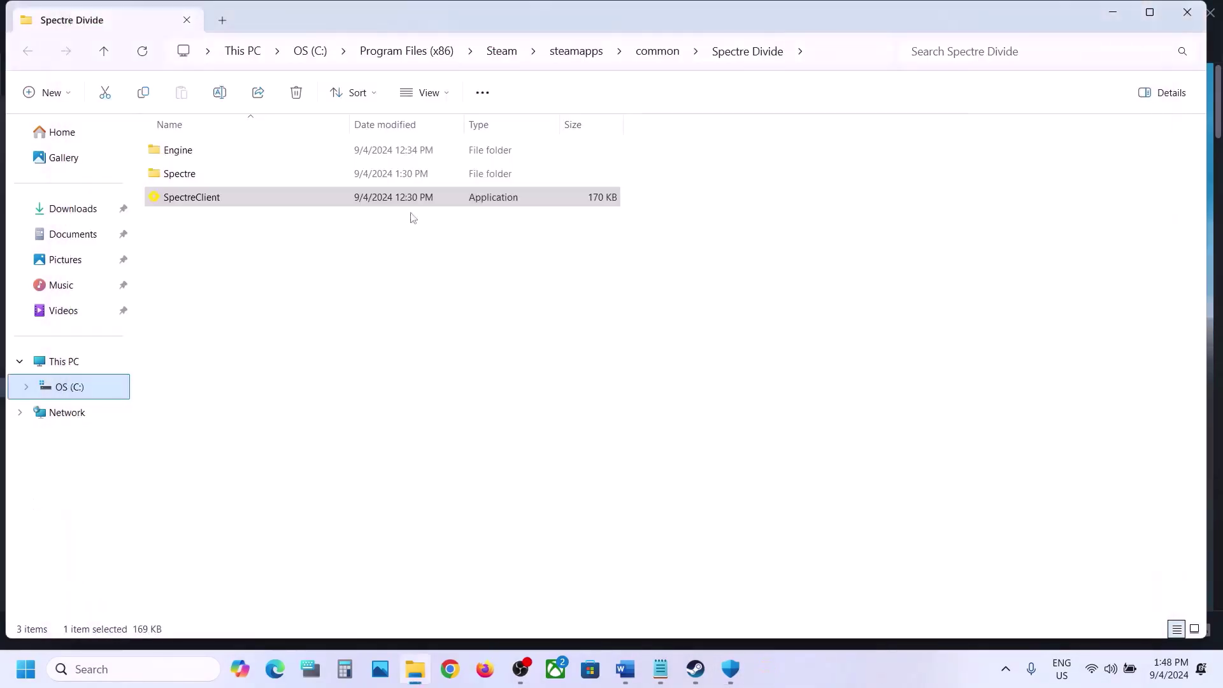
click(309, 196)
Set SpectreClient to run as administrator in its Compatibility properties and apply
right_click(308, 196)
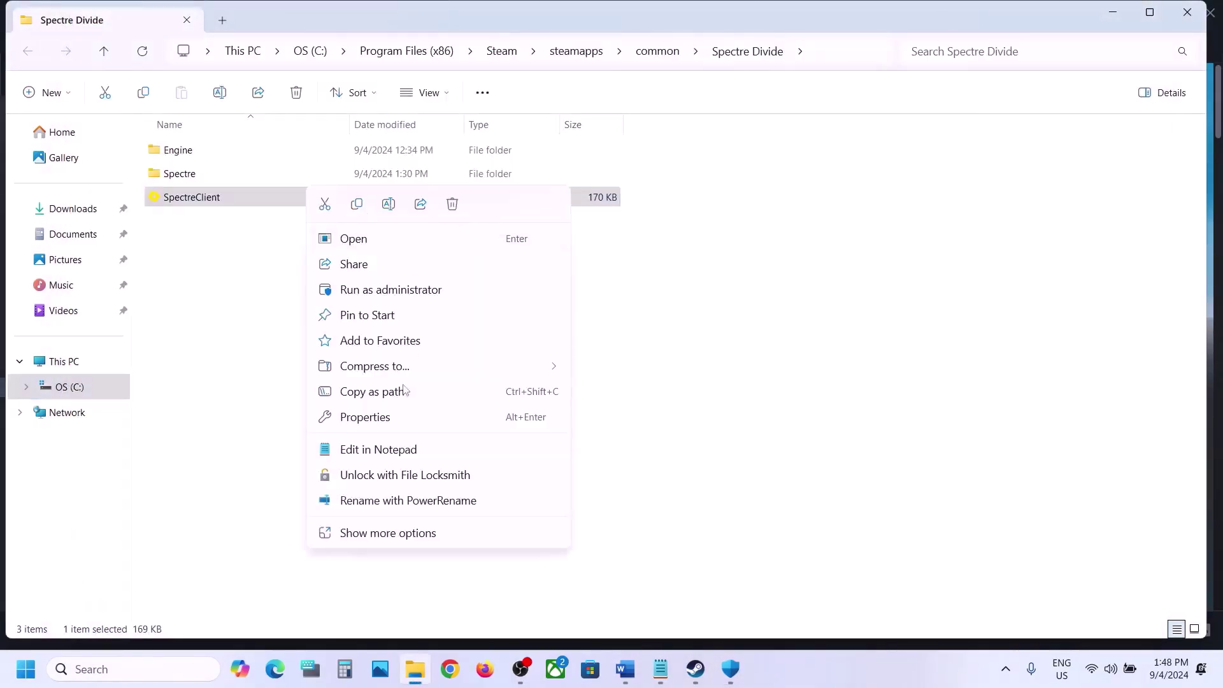
click(397, 417)
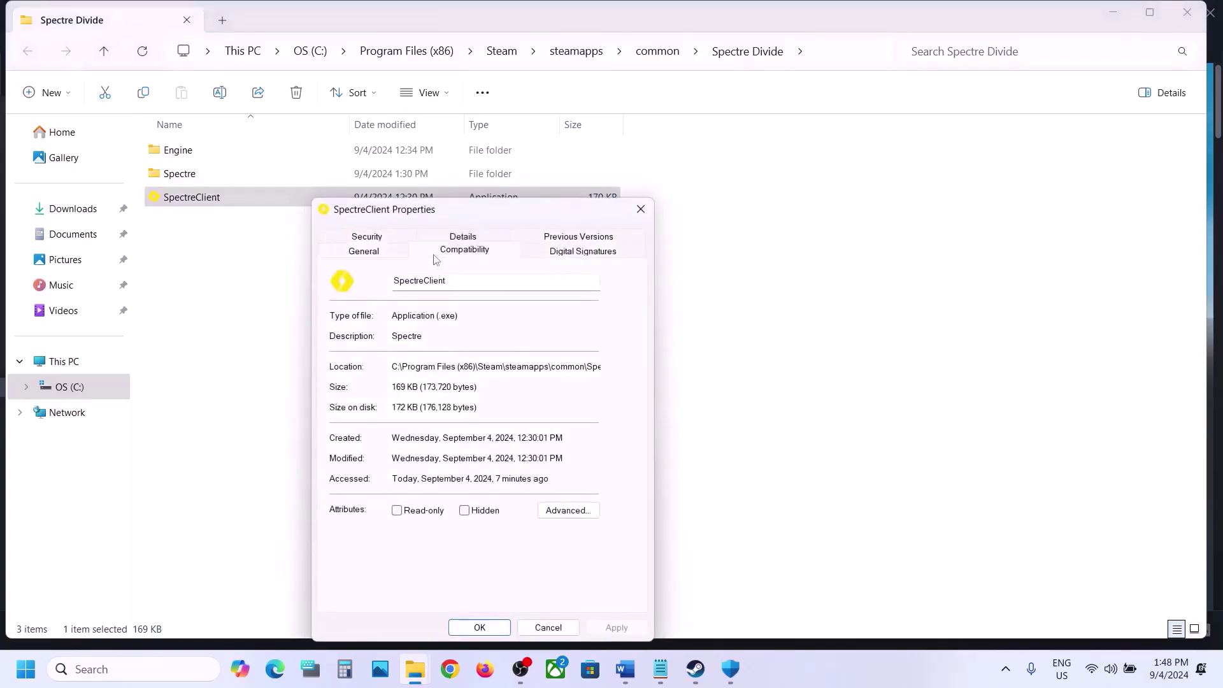
click(435, 256)
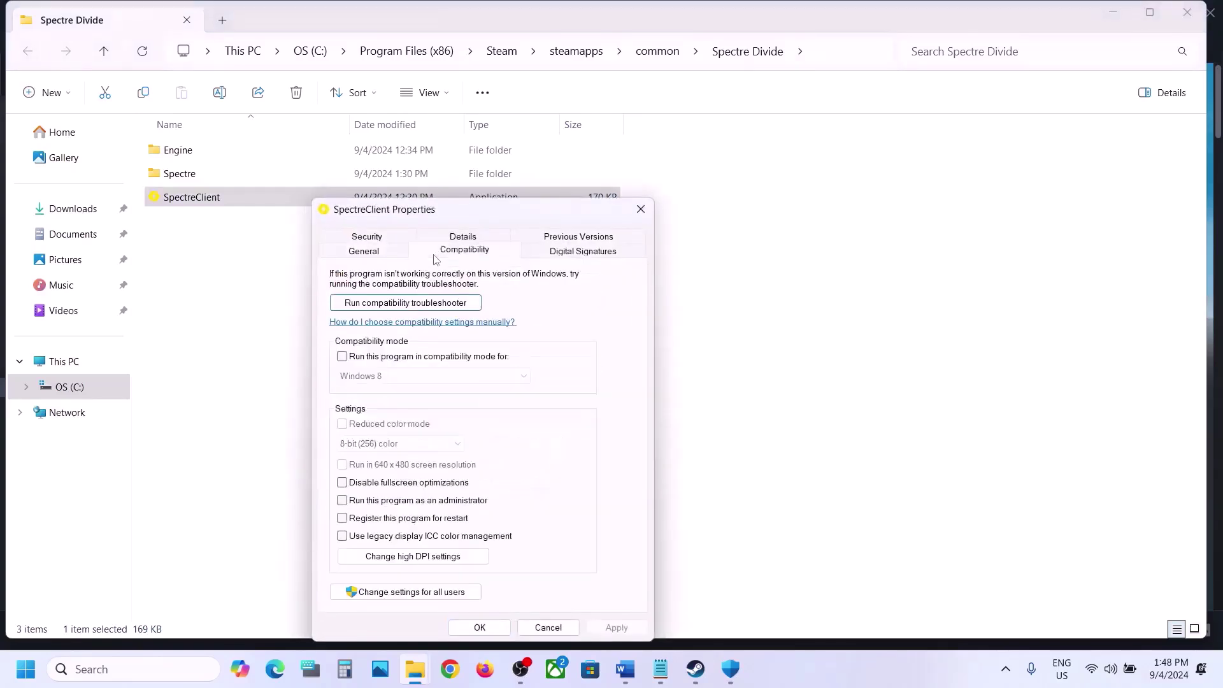
click(343, 500)
click(616, 627)
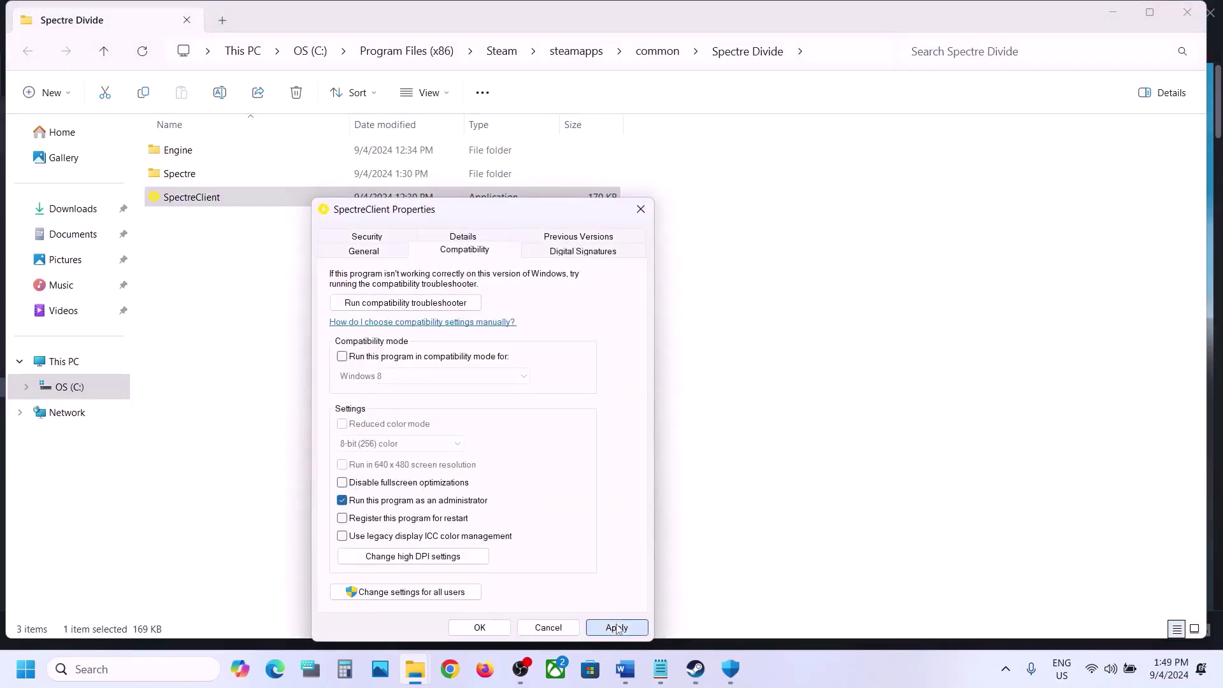
click(479, 626)
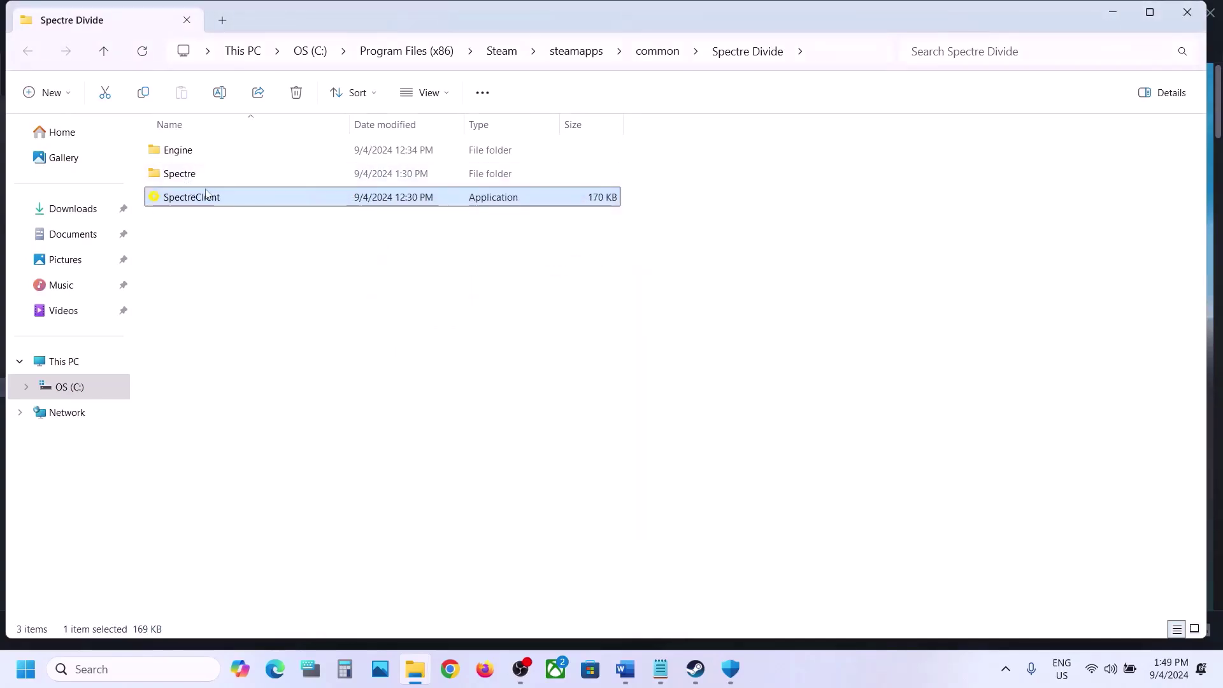
Enable compatibility mode for SpectreClient and apply
right_click(230, 202)
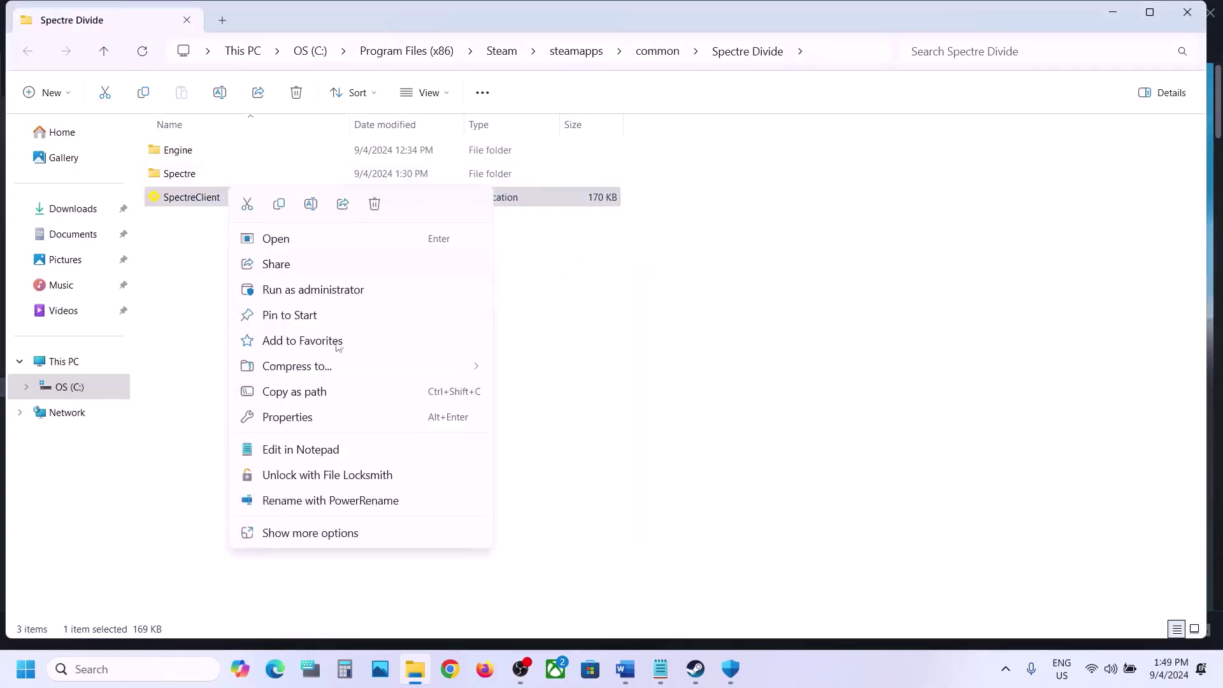
click(314, 416)
click(368, 254)
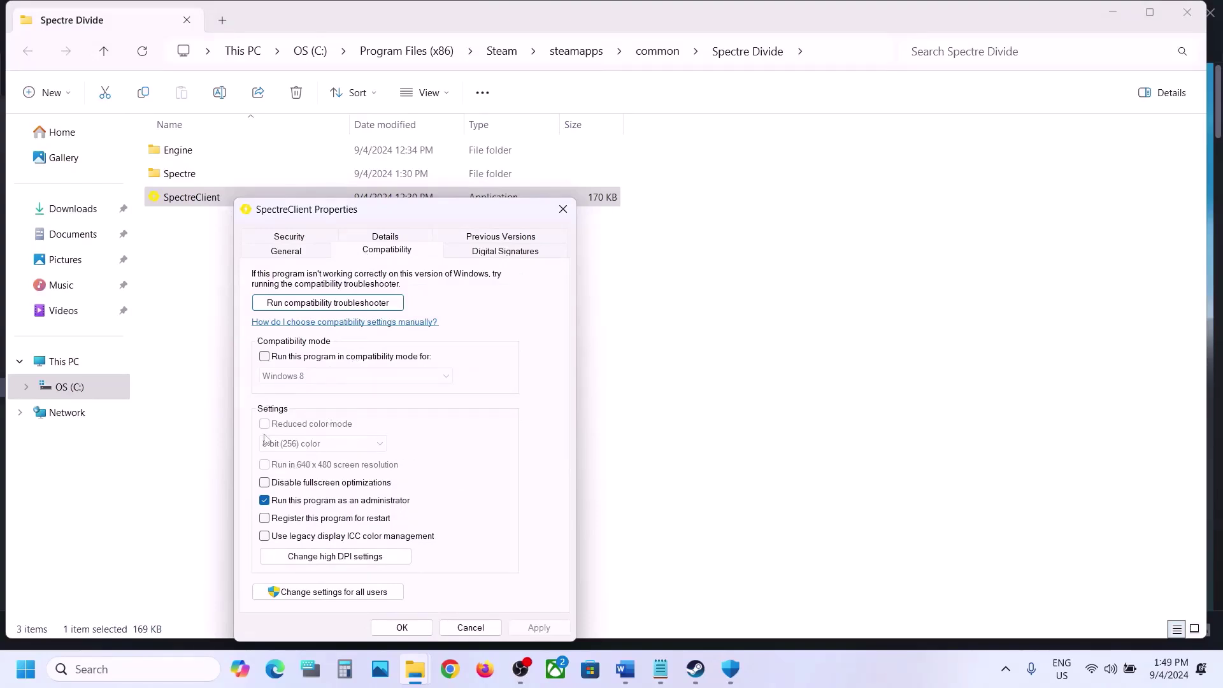
click(264, 356)
click(265, 356)
click(265, 356)
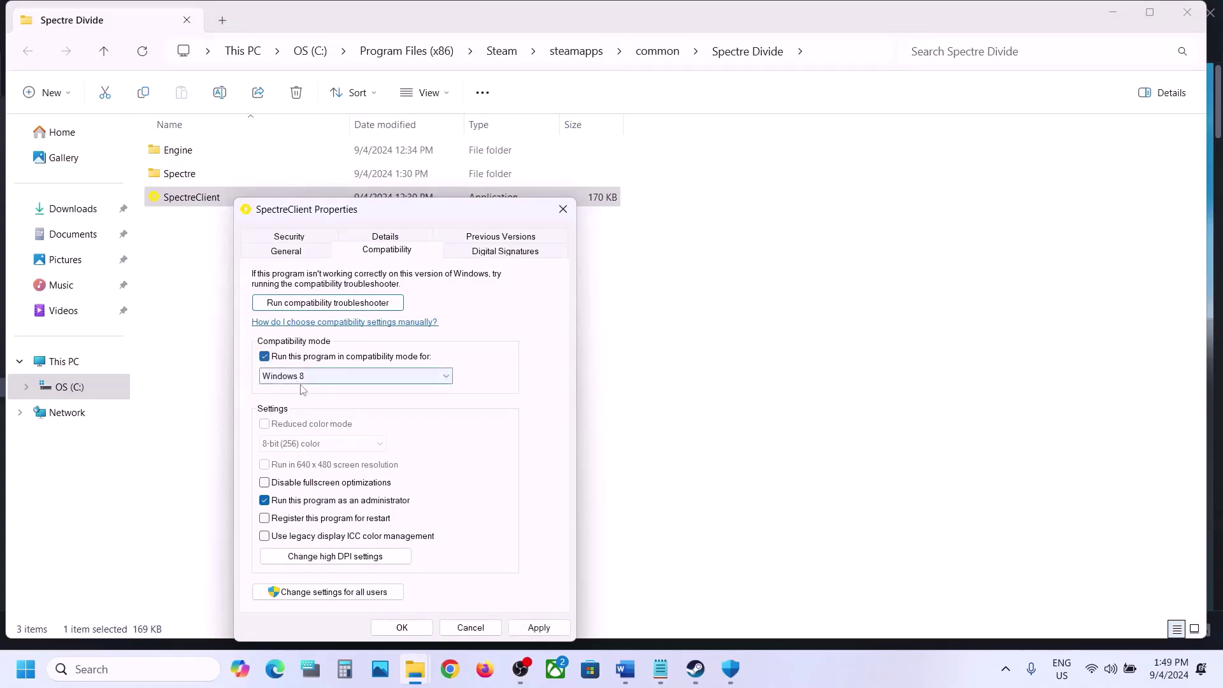
click(537, 628)
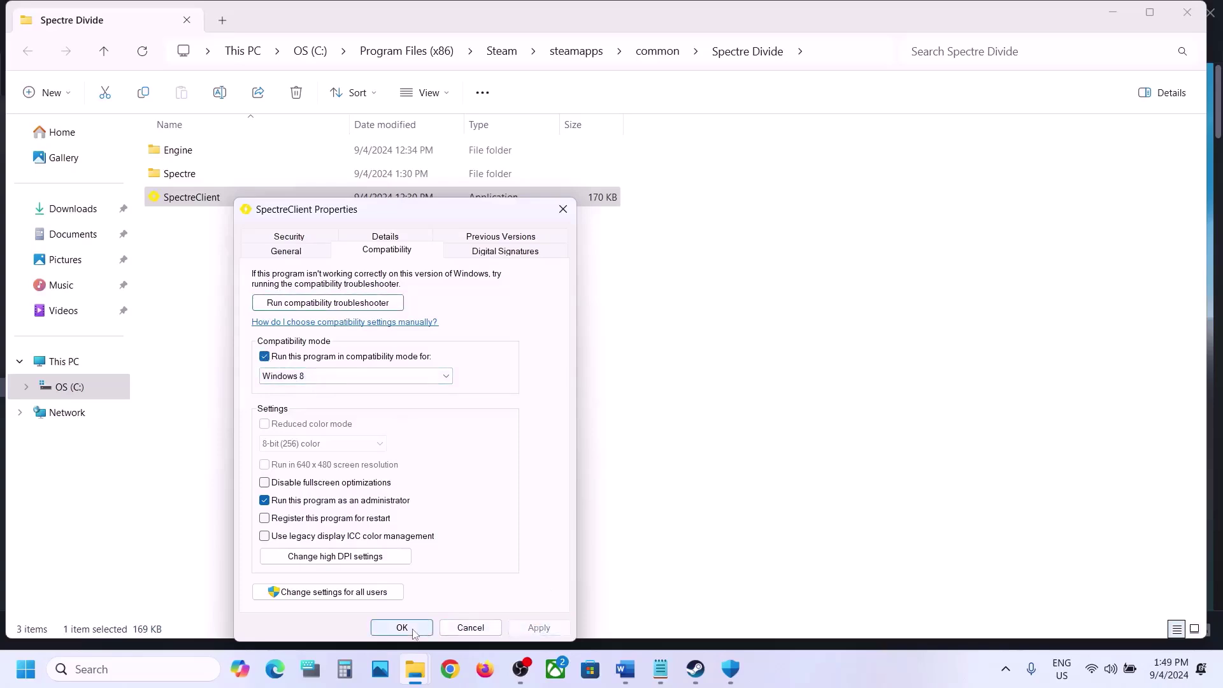
click(402, 627)
Choose Windows 7 compatibility, disable fullscreen optimizations for SpectreClient, and save
right_click(219, 197)
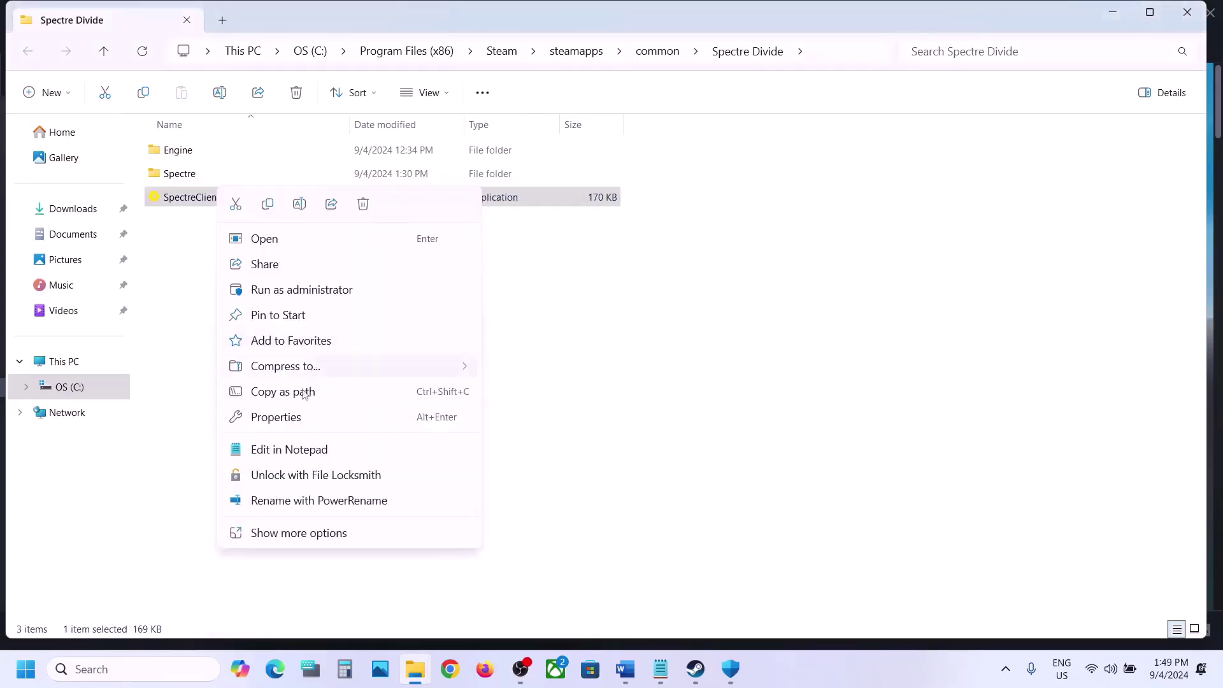
click(296, 417)
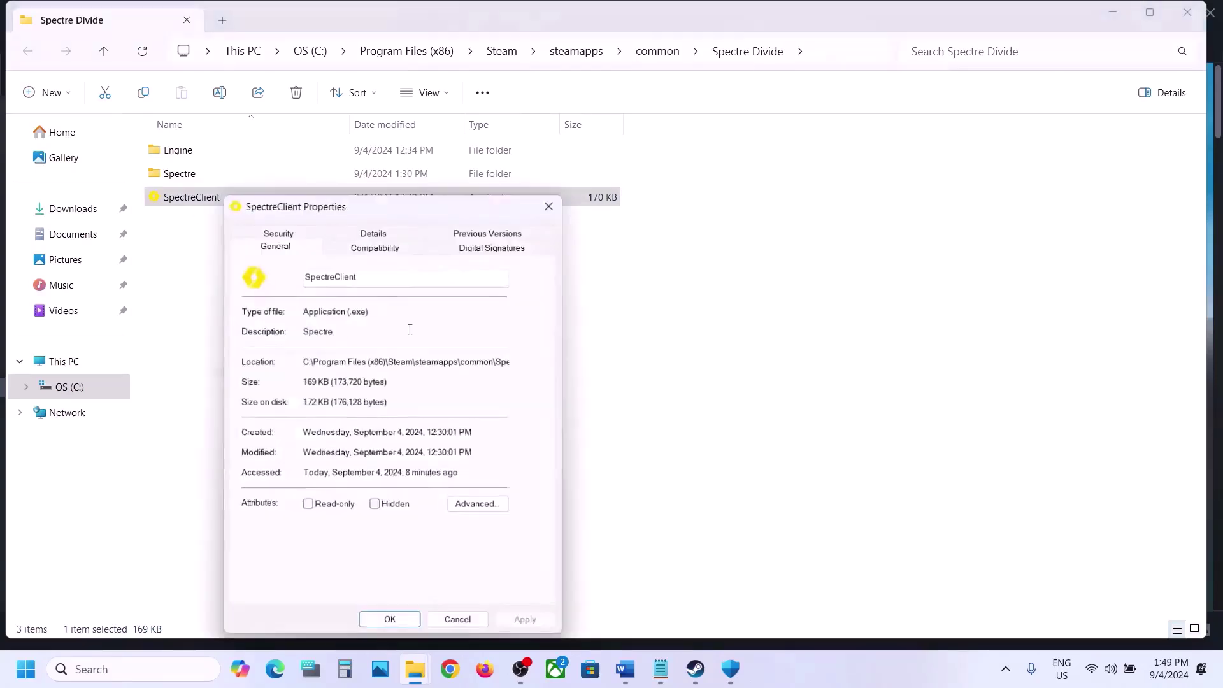
click(346, 248)
click(314, 374)
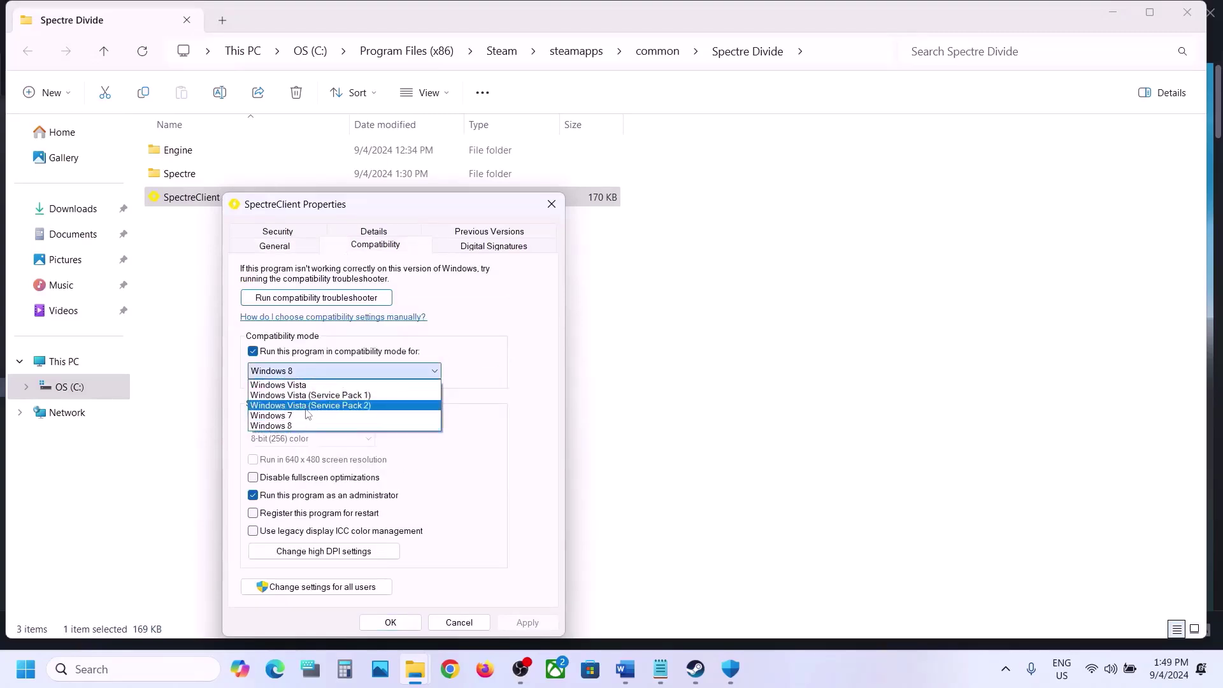
click(307, 415)
click(540, 624)
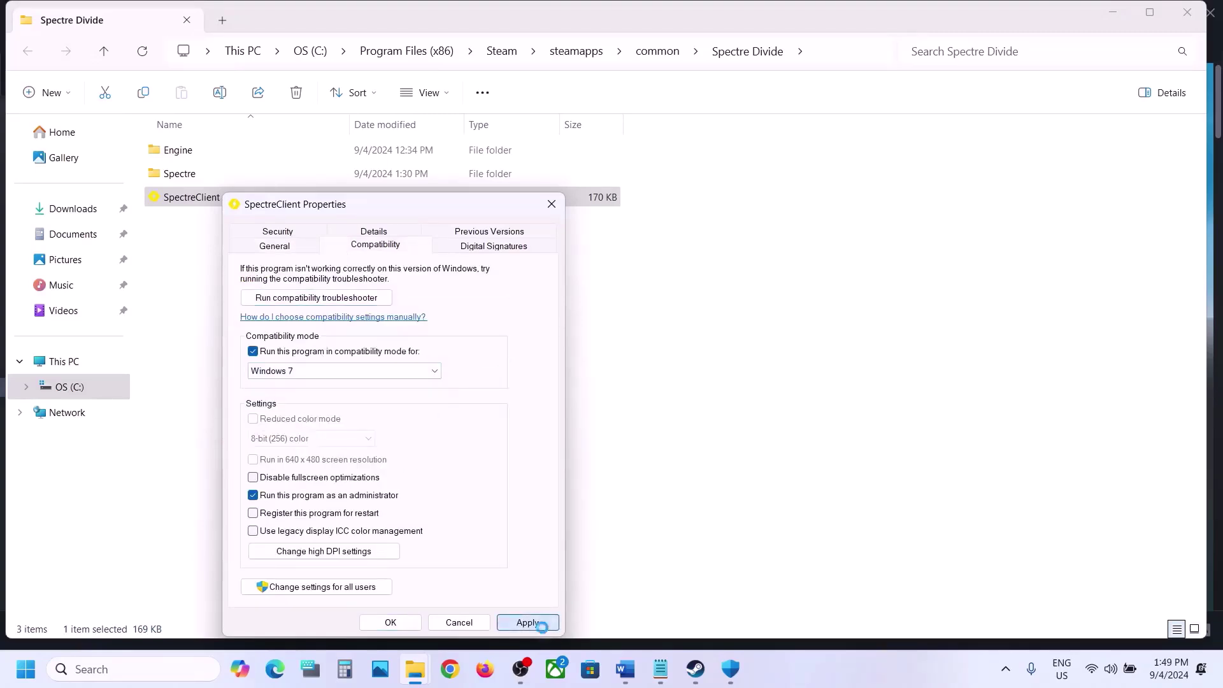
click(253, 477)
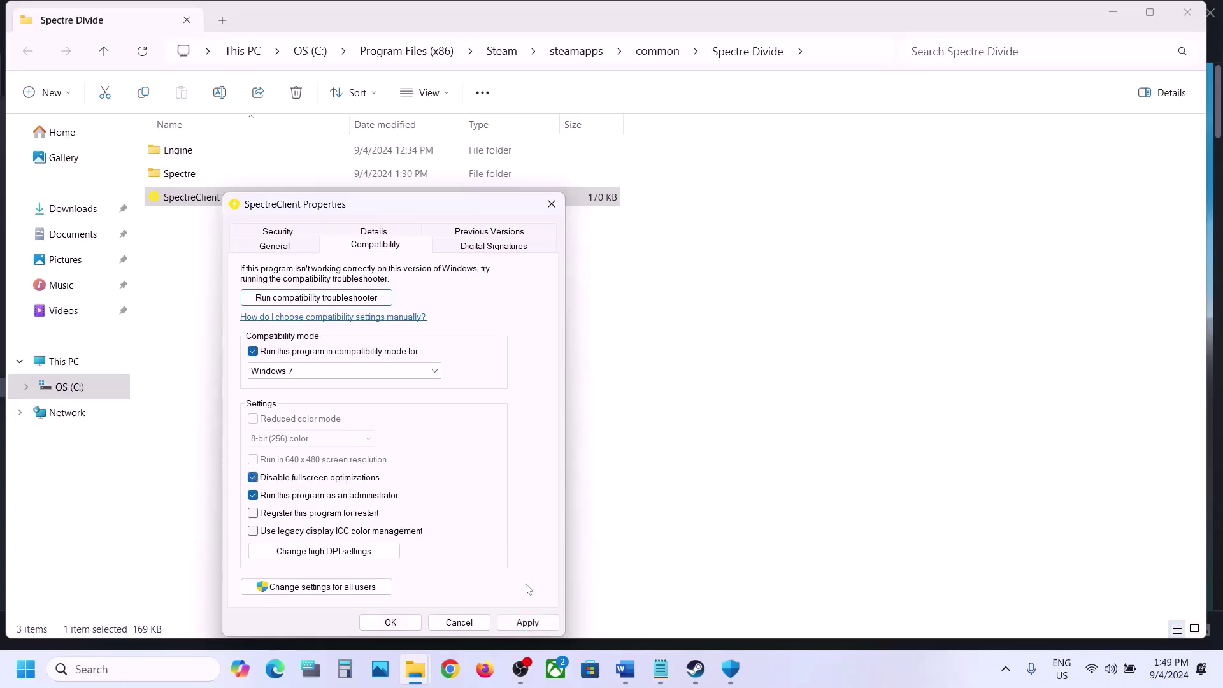
click(403, 626)
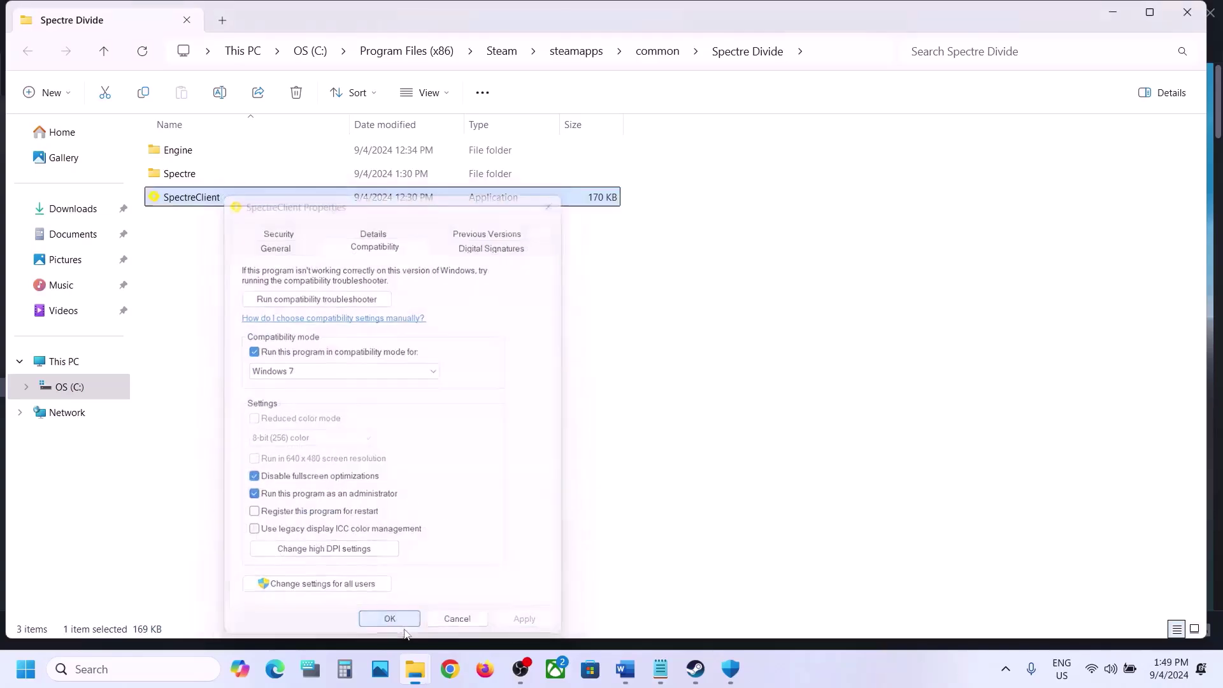
Open Spectre\Binaries\Win64 and select SpectreClient_BE and SpectreClient-Win64-Shipping there
click(191, 182)
double_click(218, 181)
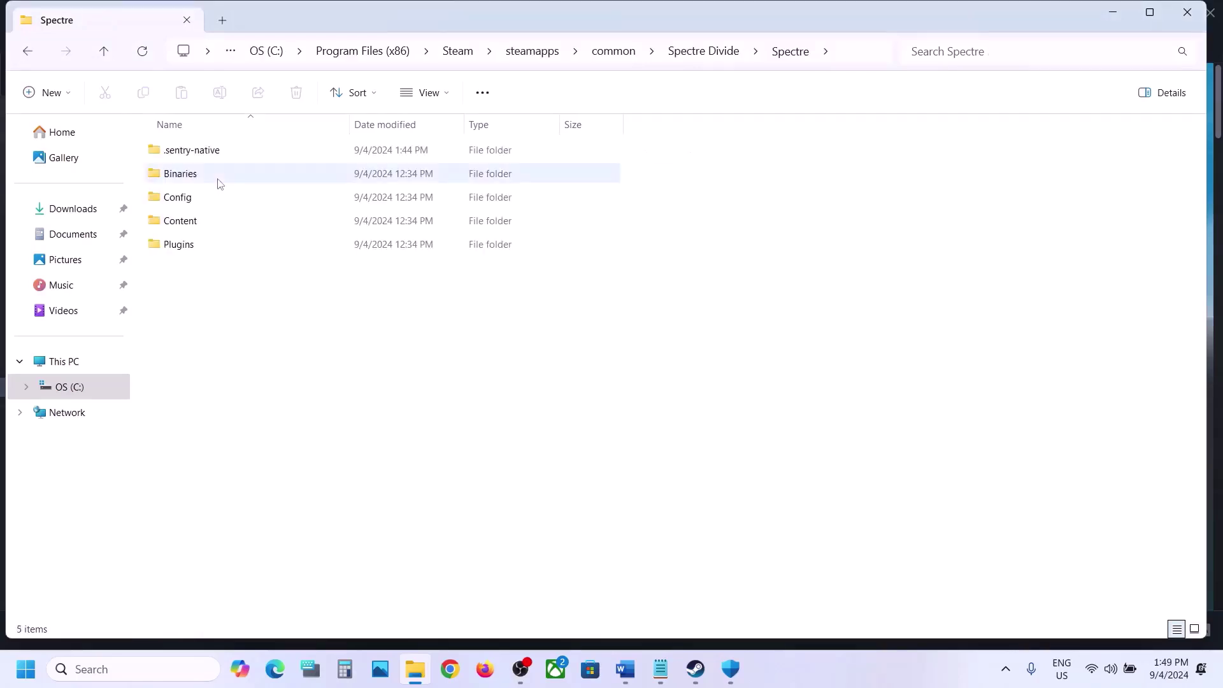
double_click(185, 173)
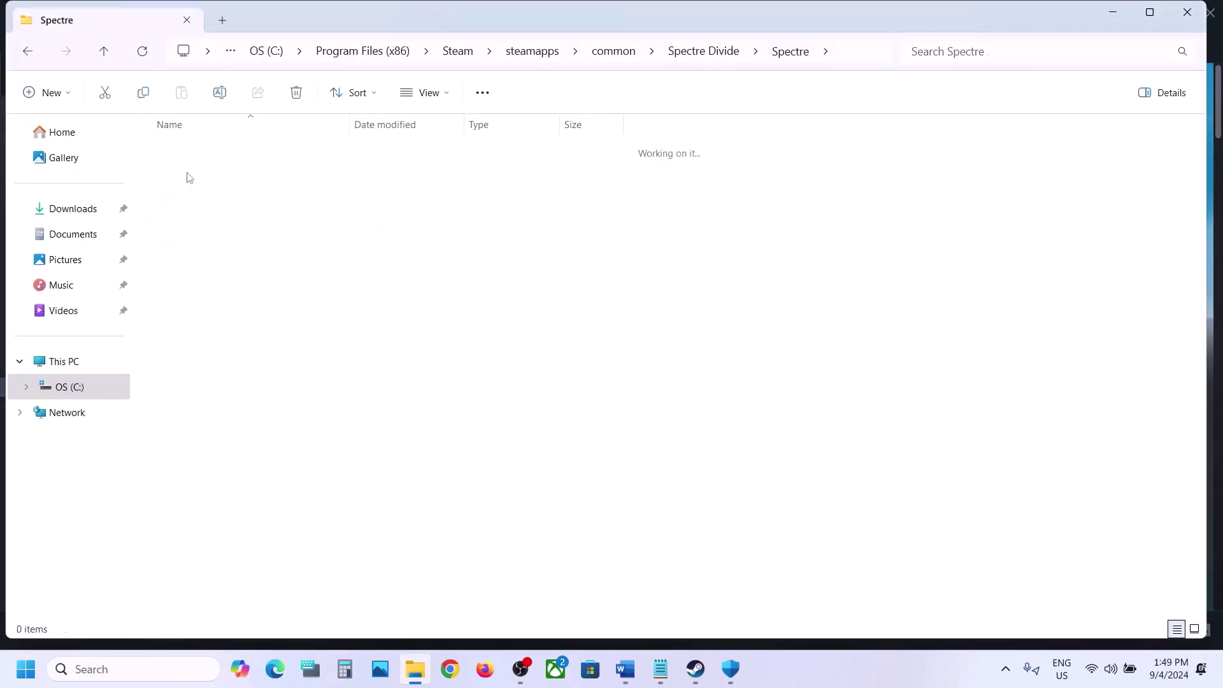
click(200, 158)
double_click(200, 161)
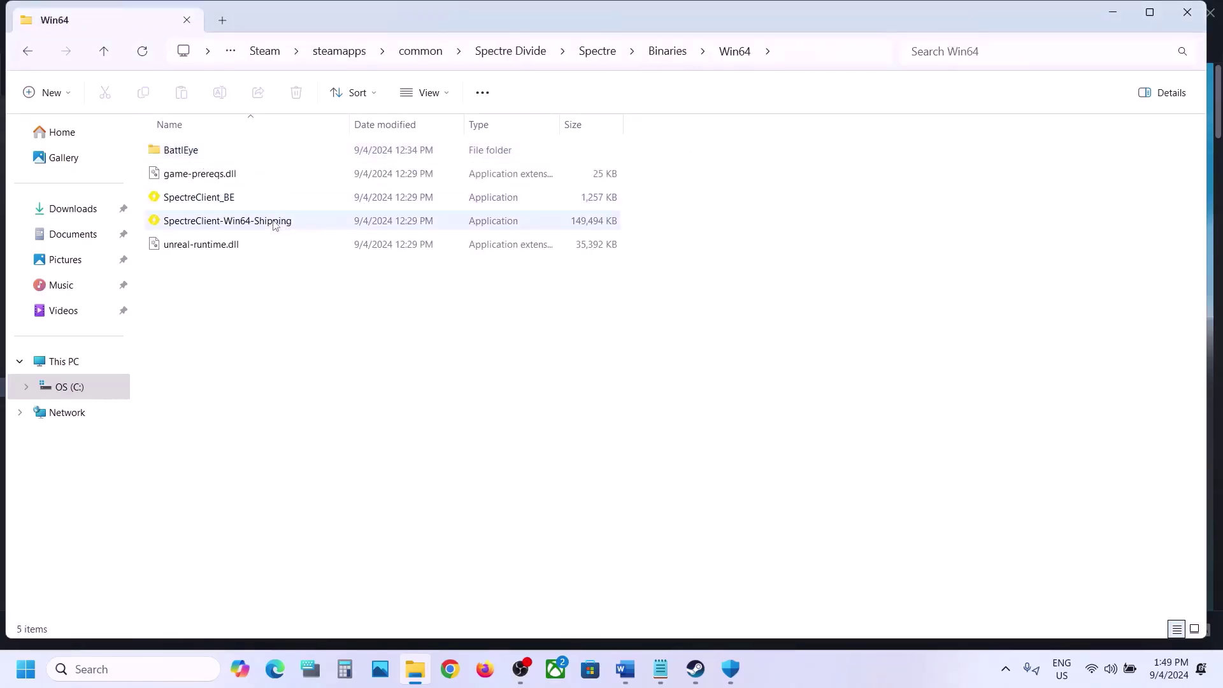
click(238, 223)
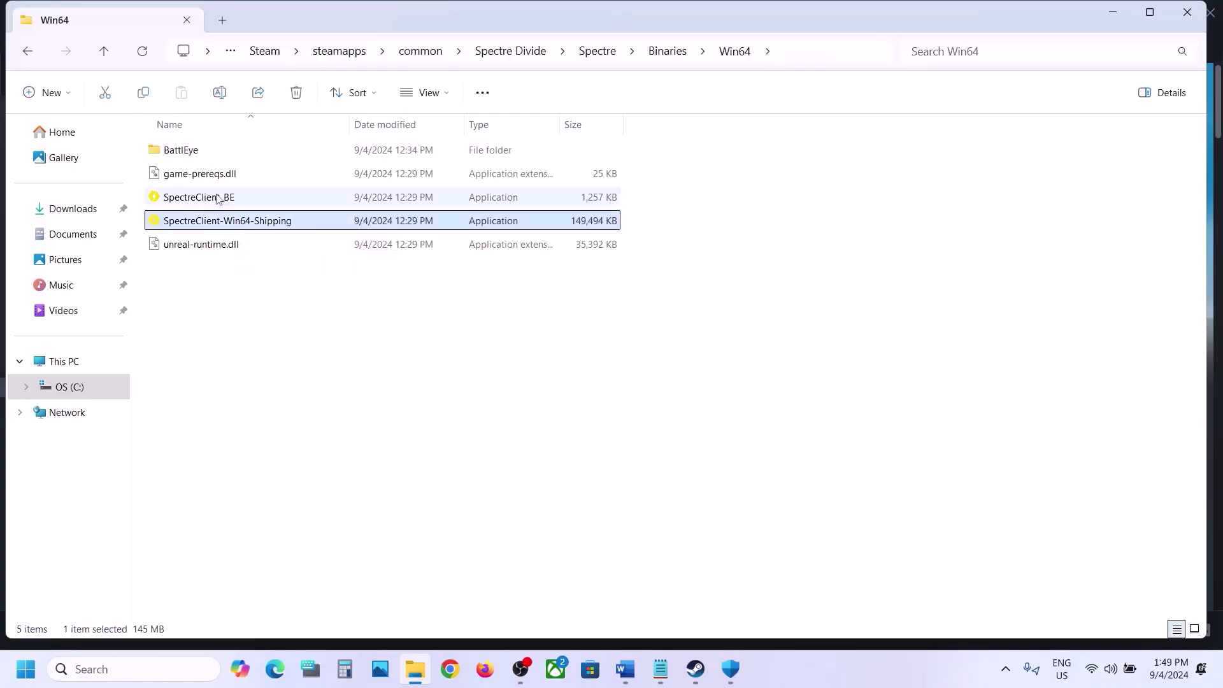
click(243, 200)
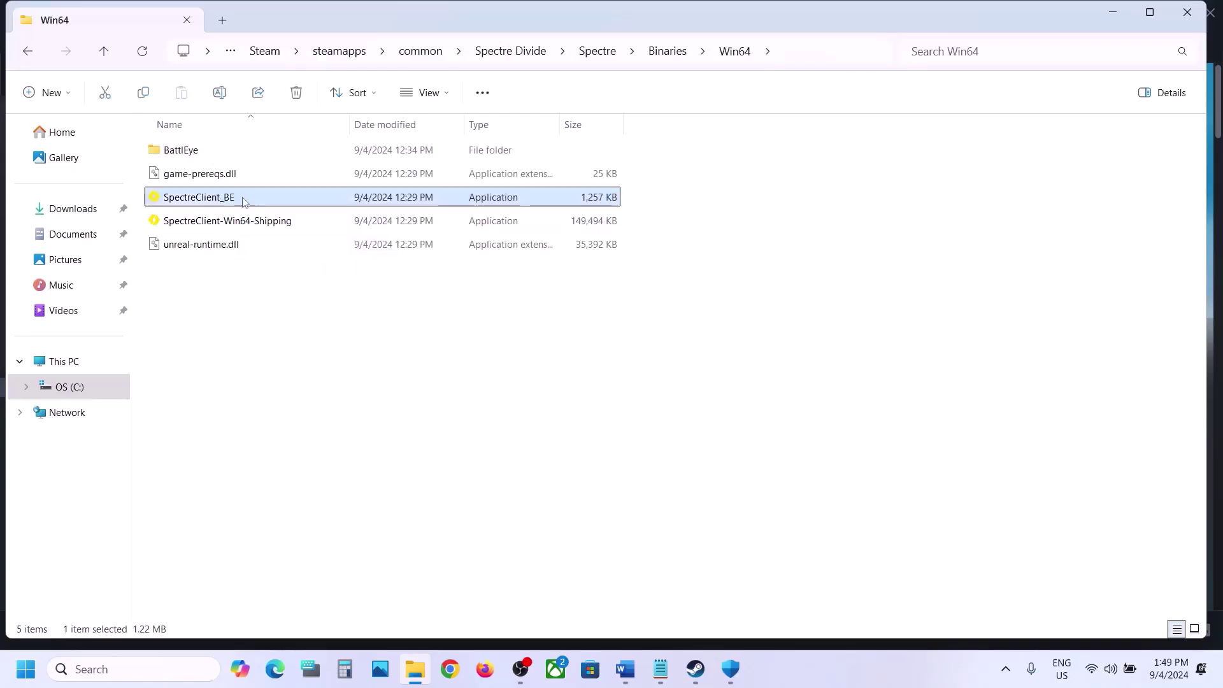
click(219, 227)
Set SpectreClient-Win64-Shipping to run as administrator in its Compatibility properties
right_click(233, 231)
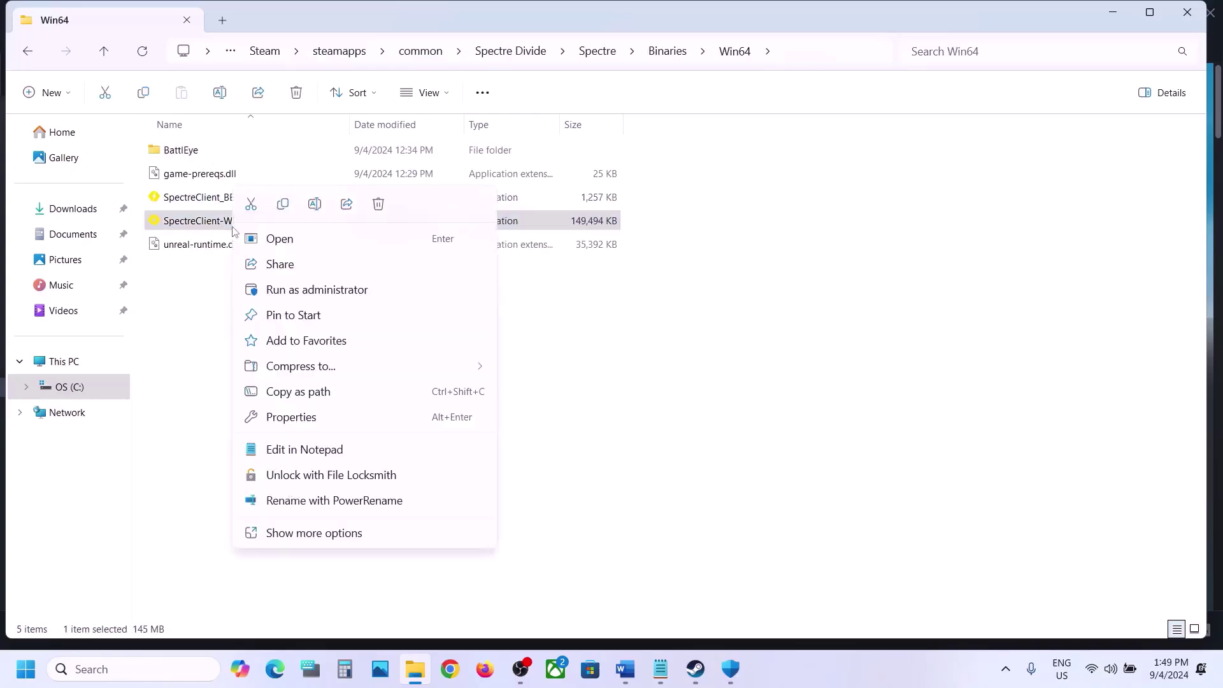
click(204, 259)
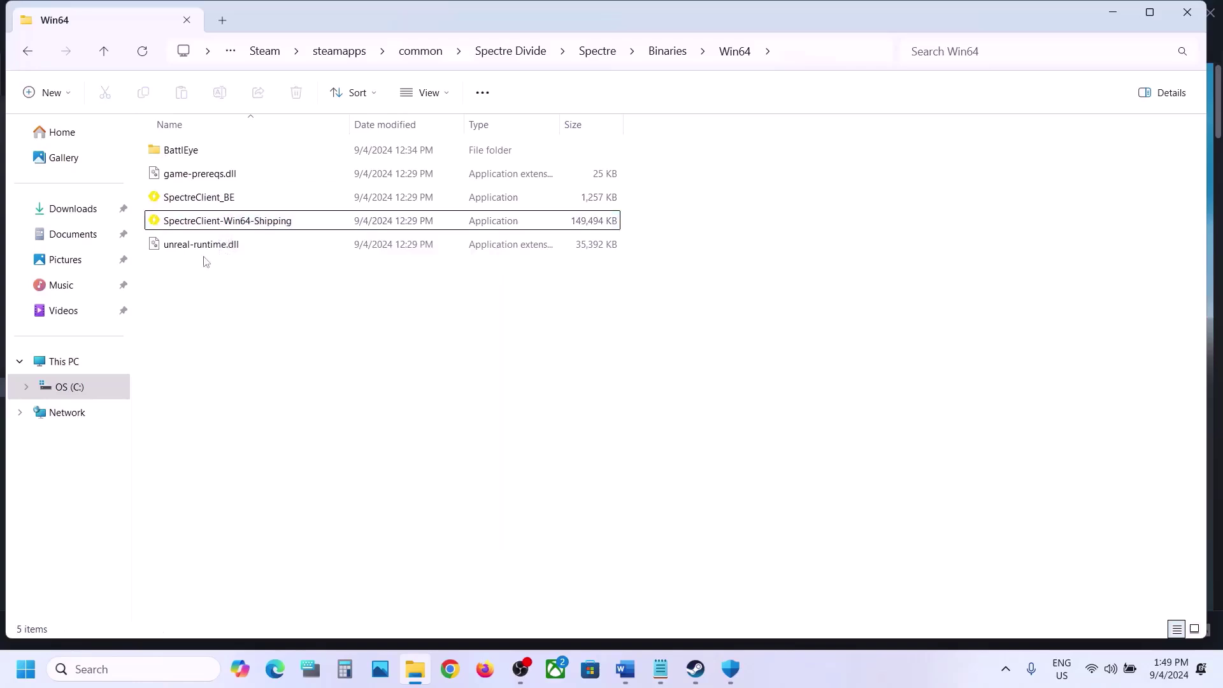
right_click(242, 223)
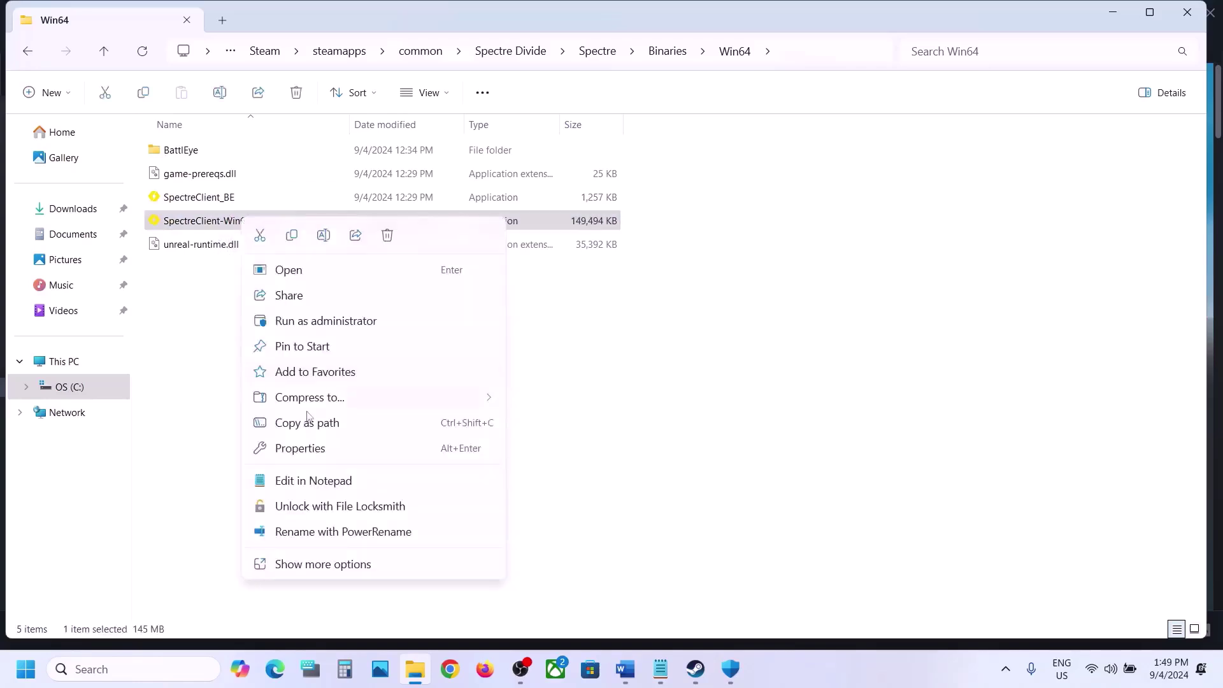
click(306, 446)
click(384, 251)
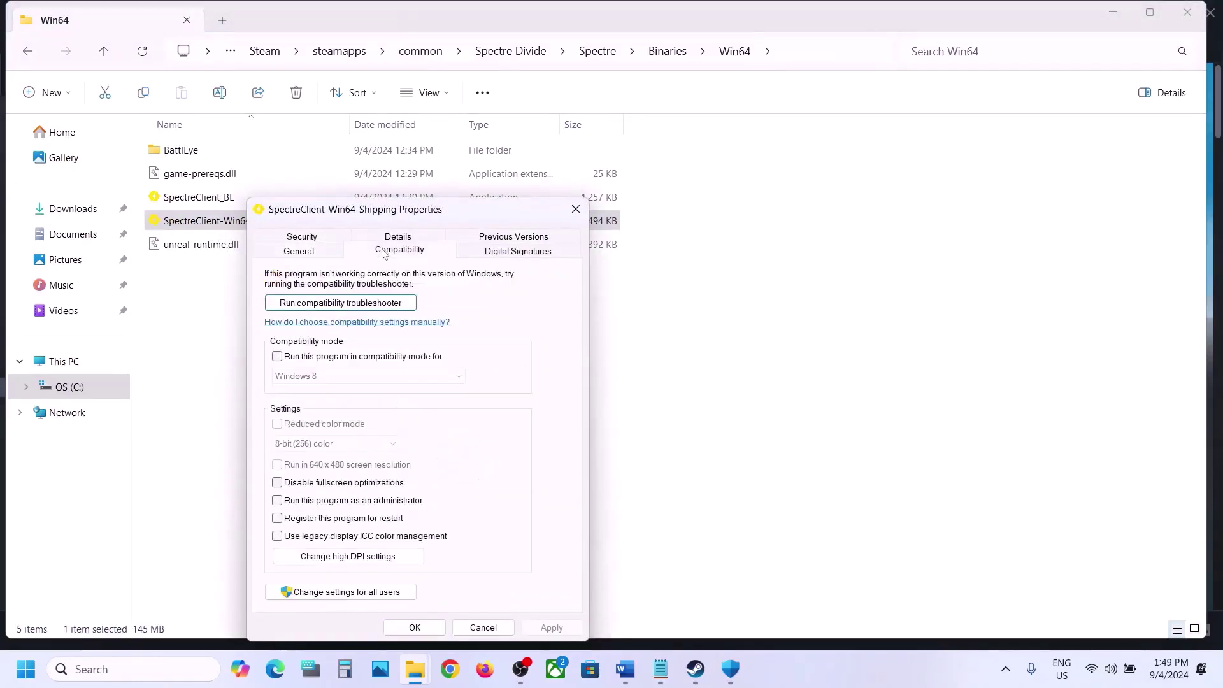
click(279, 501)
click(551, 628)
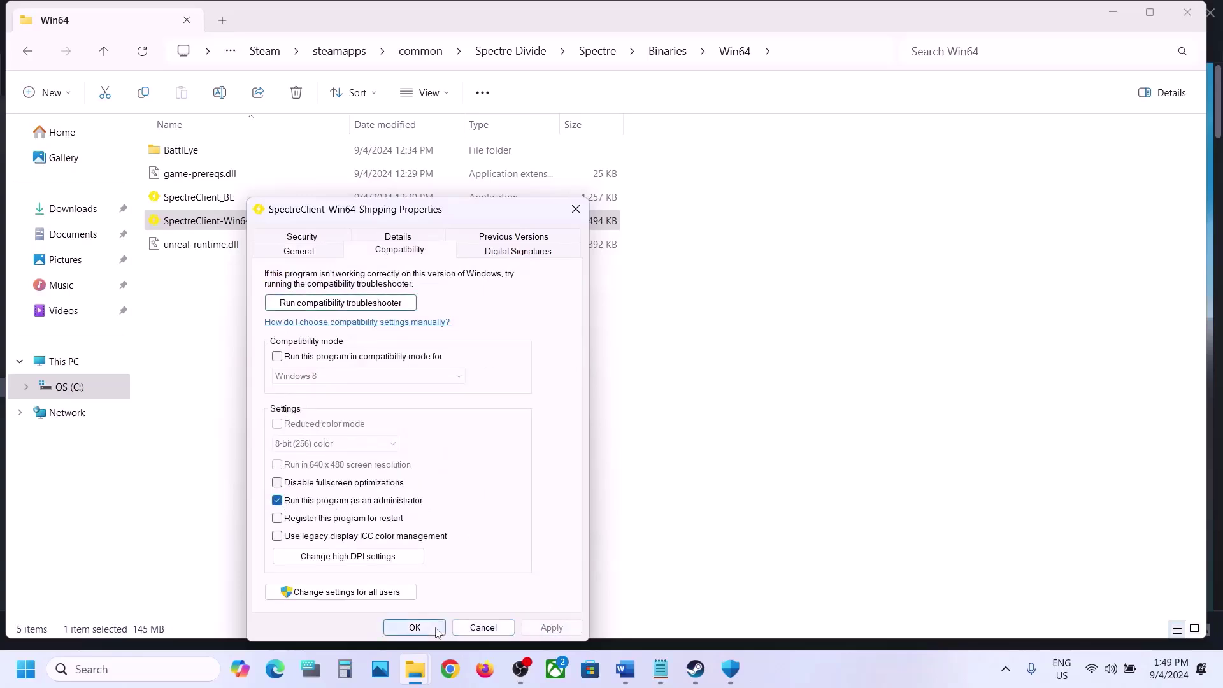
Add Windows 7 compatibility mode and disable fullscreen optimizations, then confirm the properties
click(277, 356)
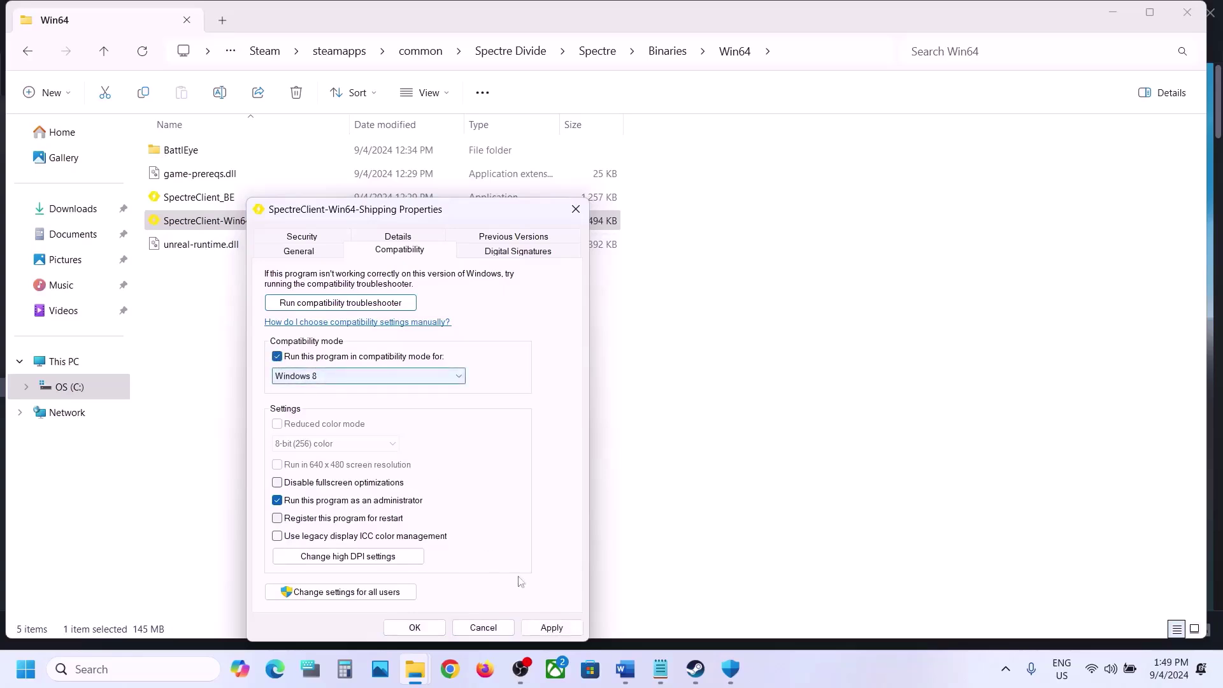
click(542, 628)
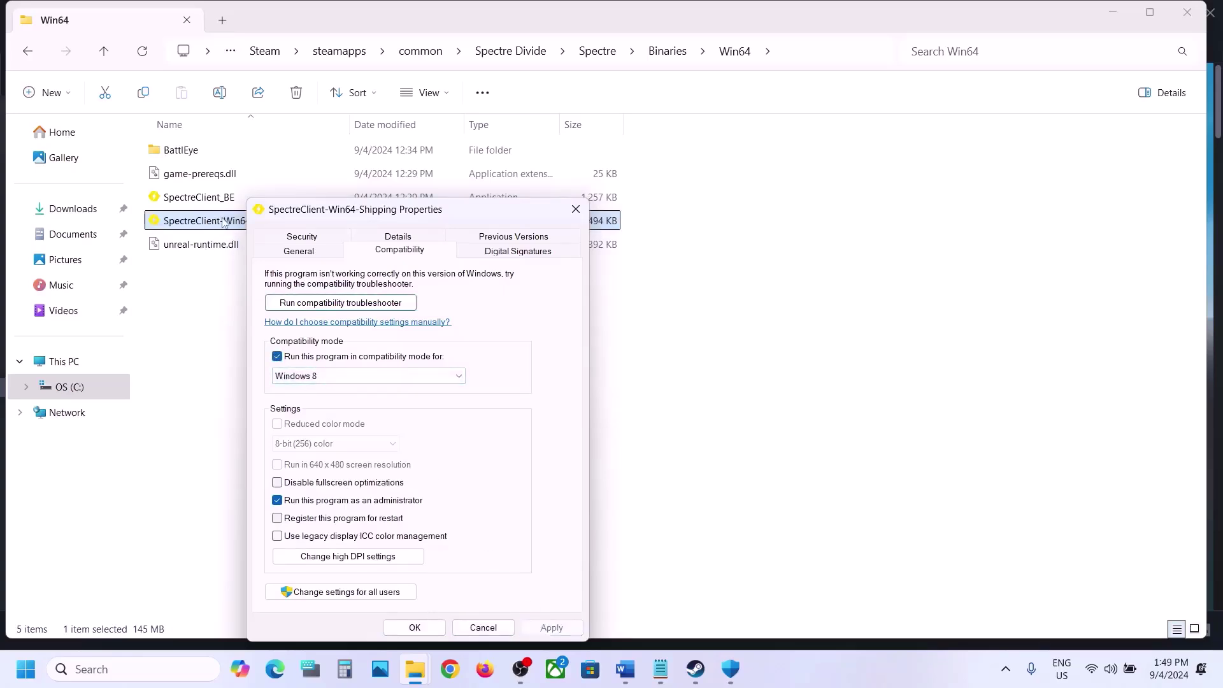
click(311, 377)
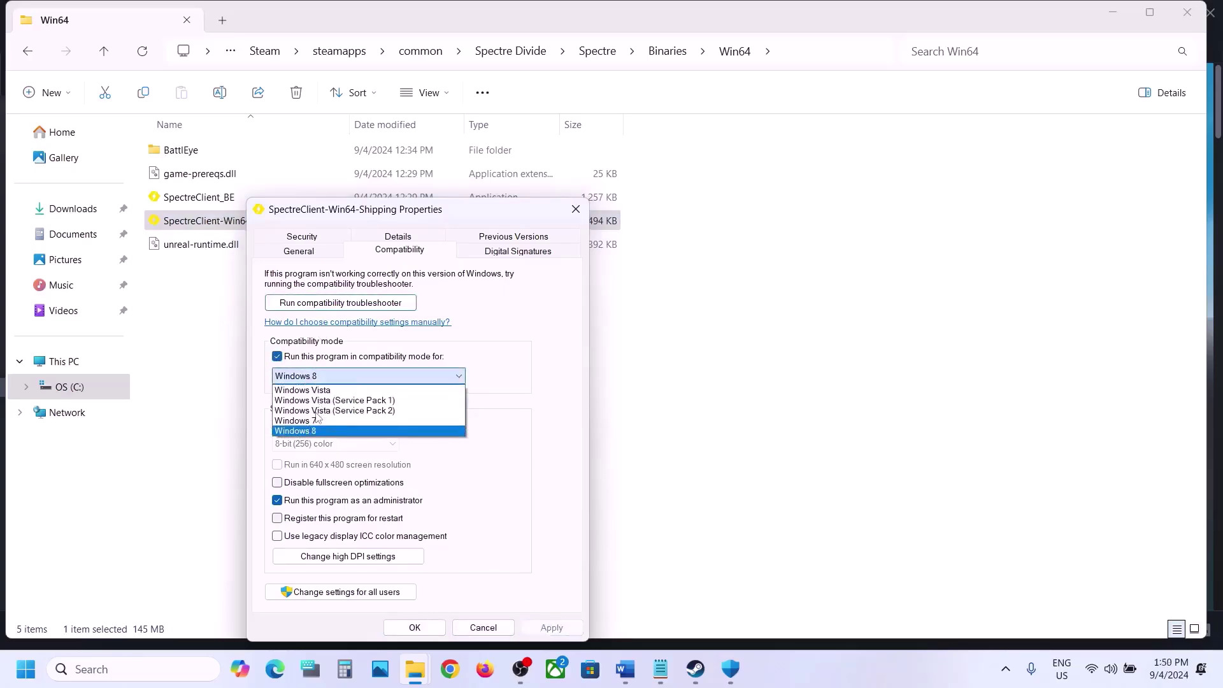
click(318, 420)
click(545, 626)
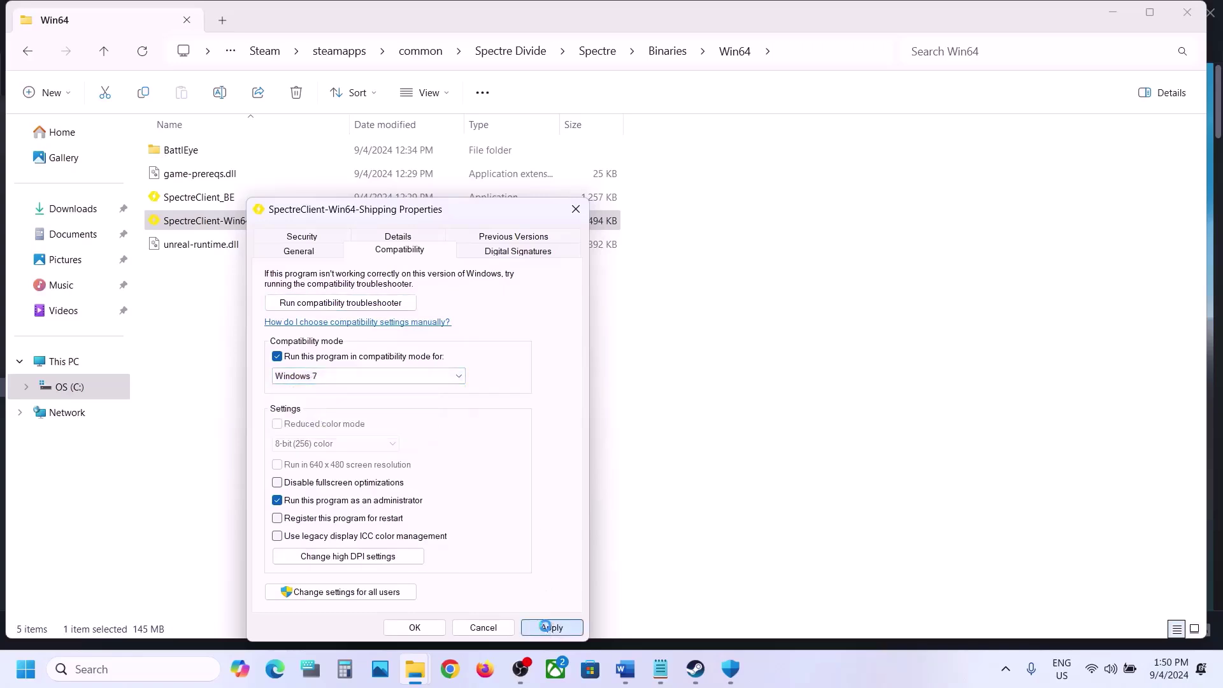
click(277, 483)
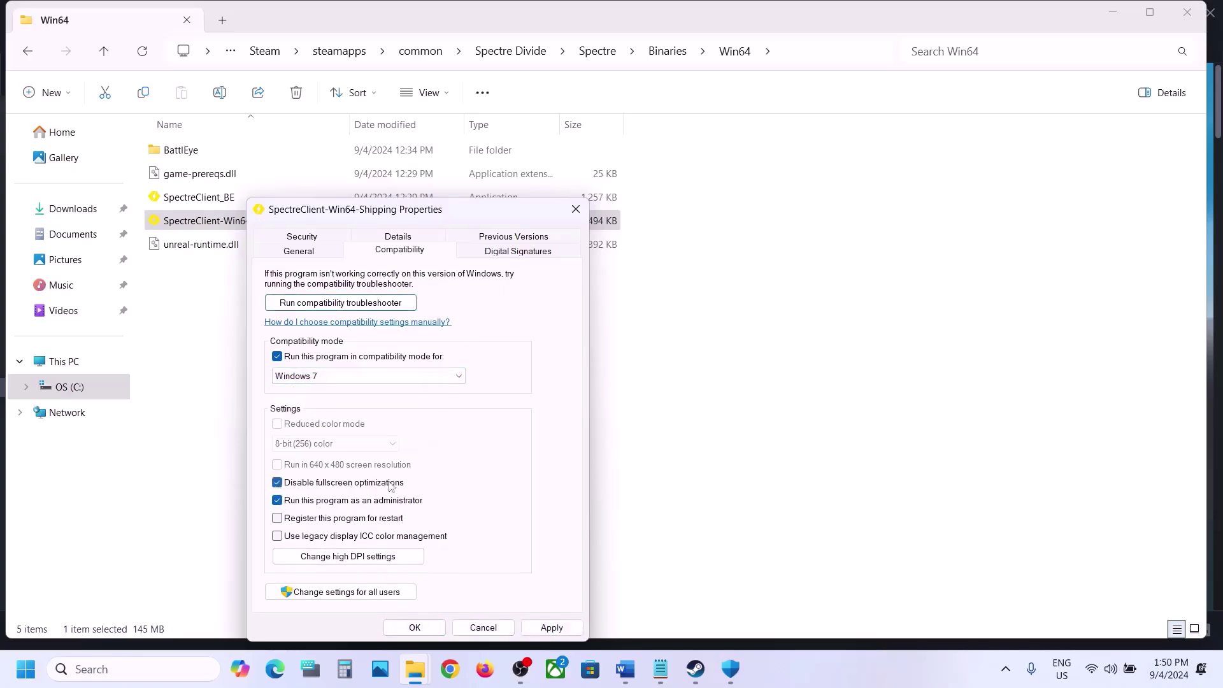
click(546, 628)
click(414, 627)
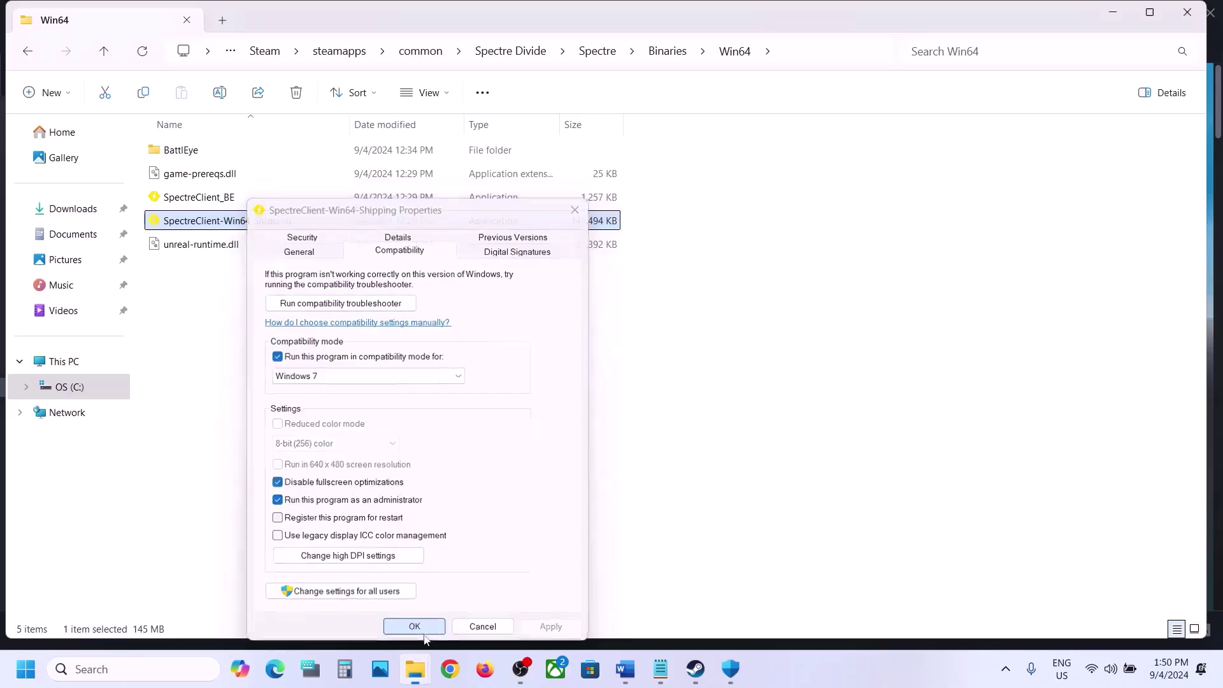
click(216, 198)
Set SpectreClient_BE to run as administrator in its Compatibility properties
right_click(231, 197)
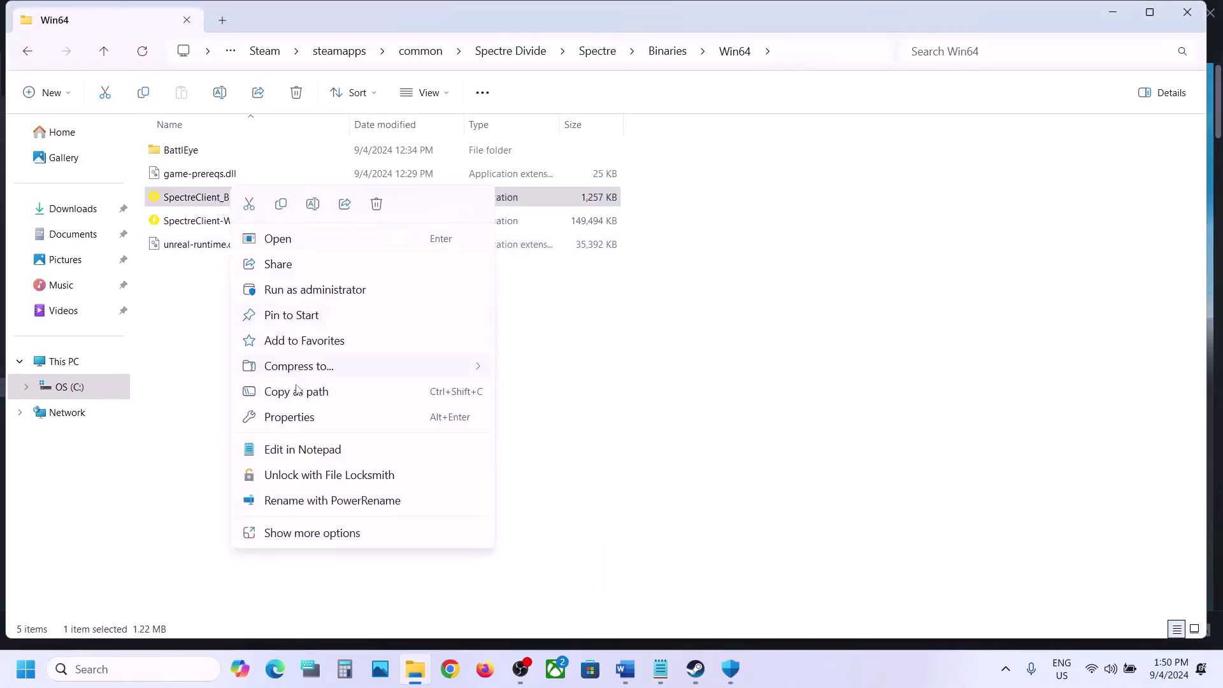
click(294, 416)
click(373, 254)
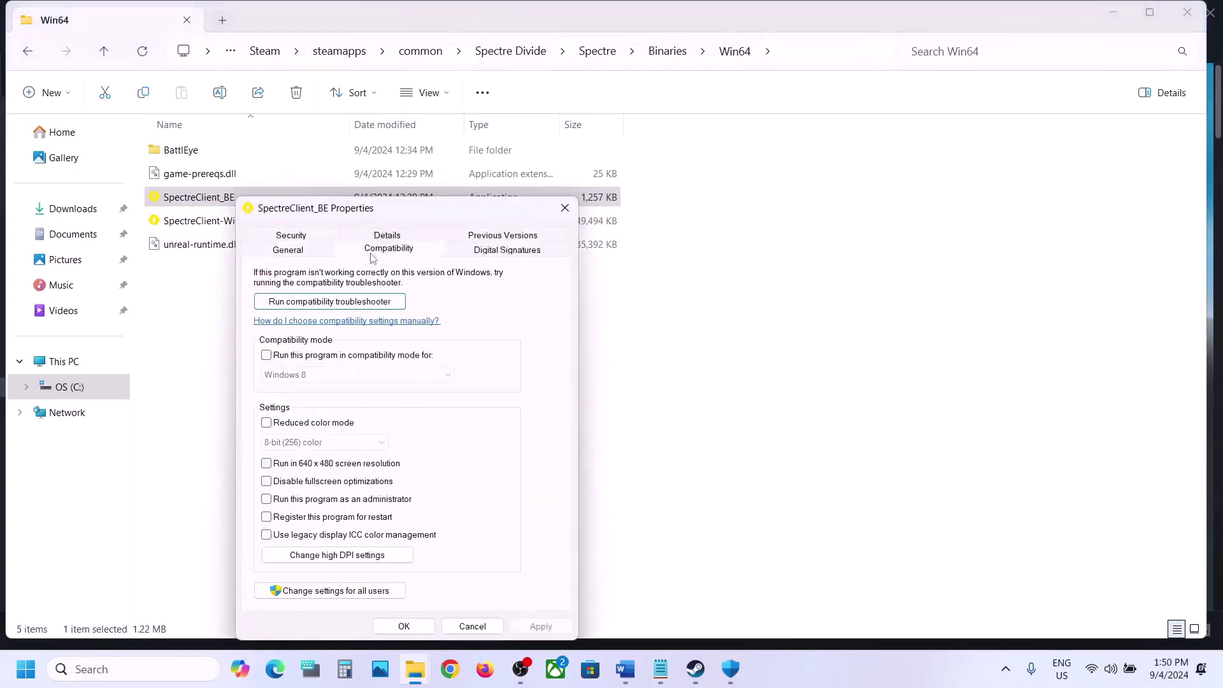
click(266, 499)
click(541, 626)
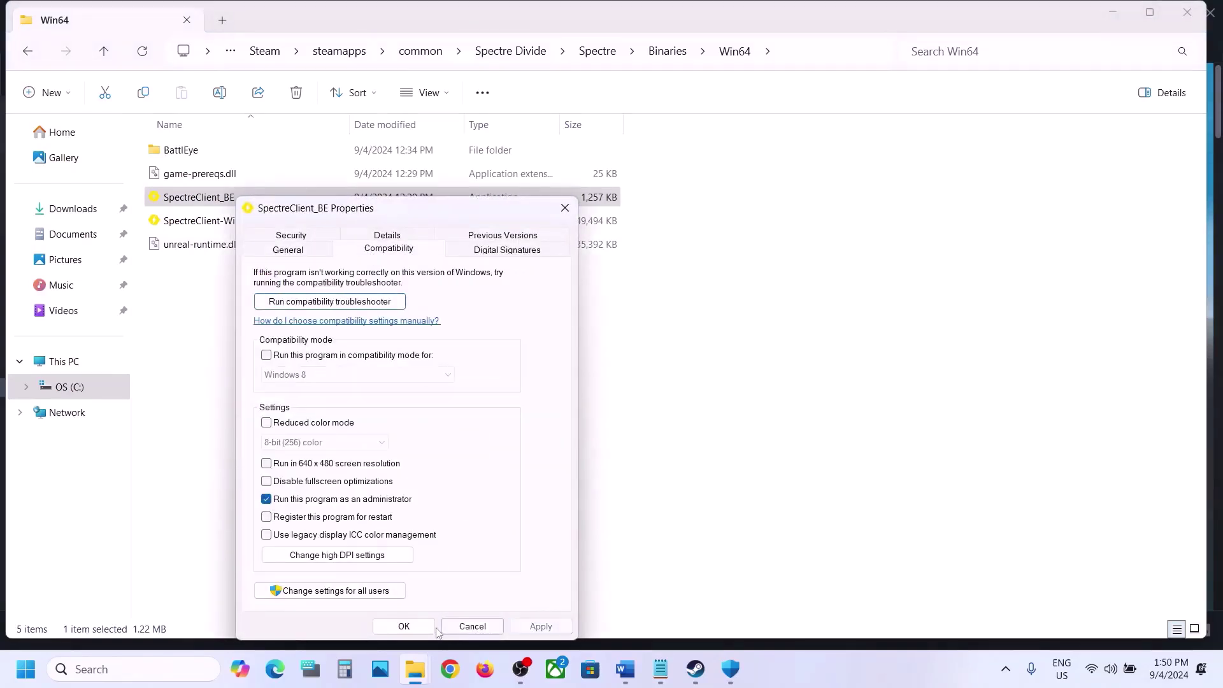
Give SpectreClient_BE Windows 7 compatibility mode and disabled fullscreen optimizations, then confirm
click(267, 356)
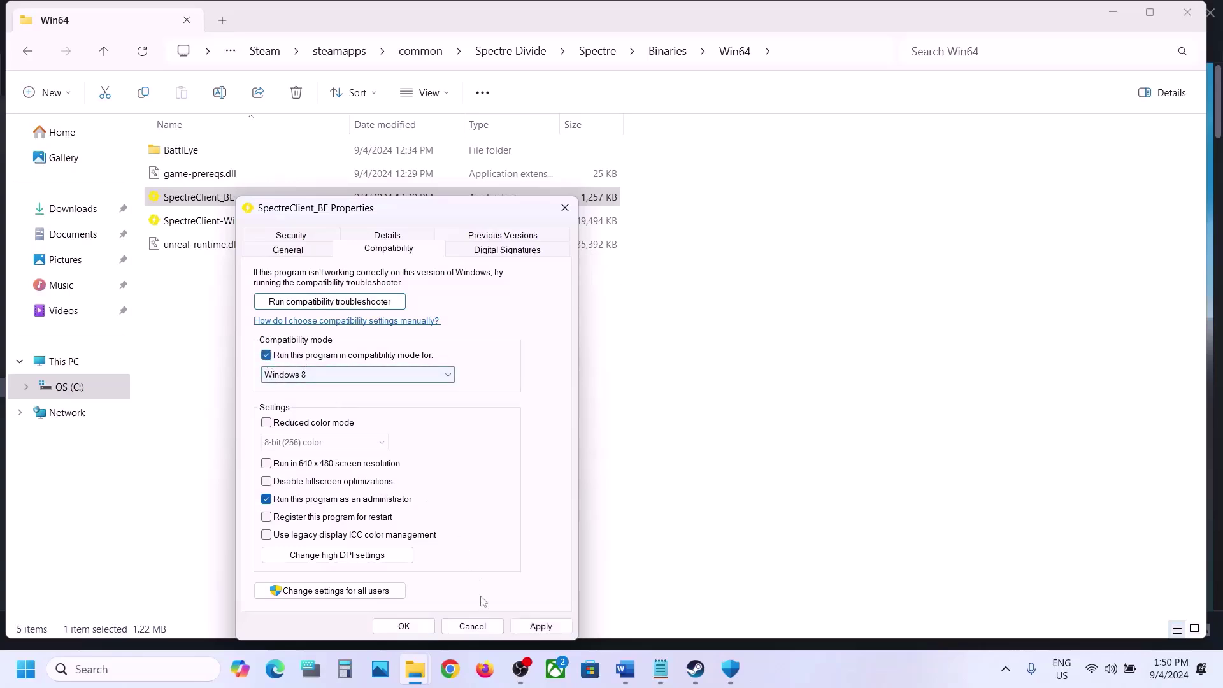
click(541, 626)
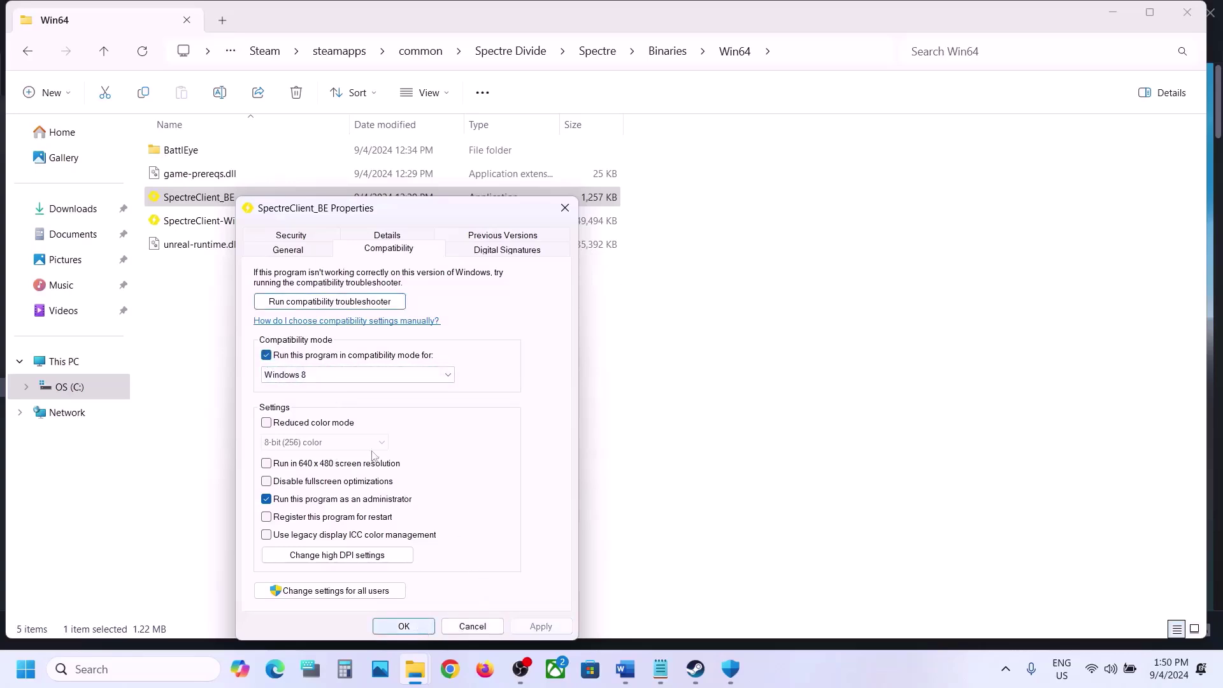
click(293, 375)
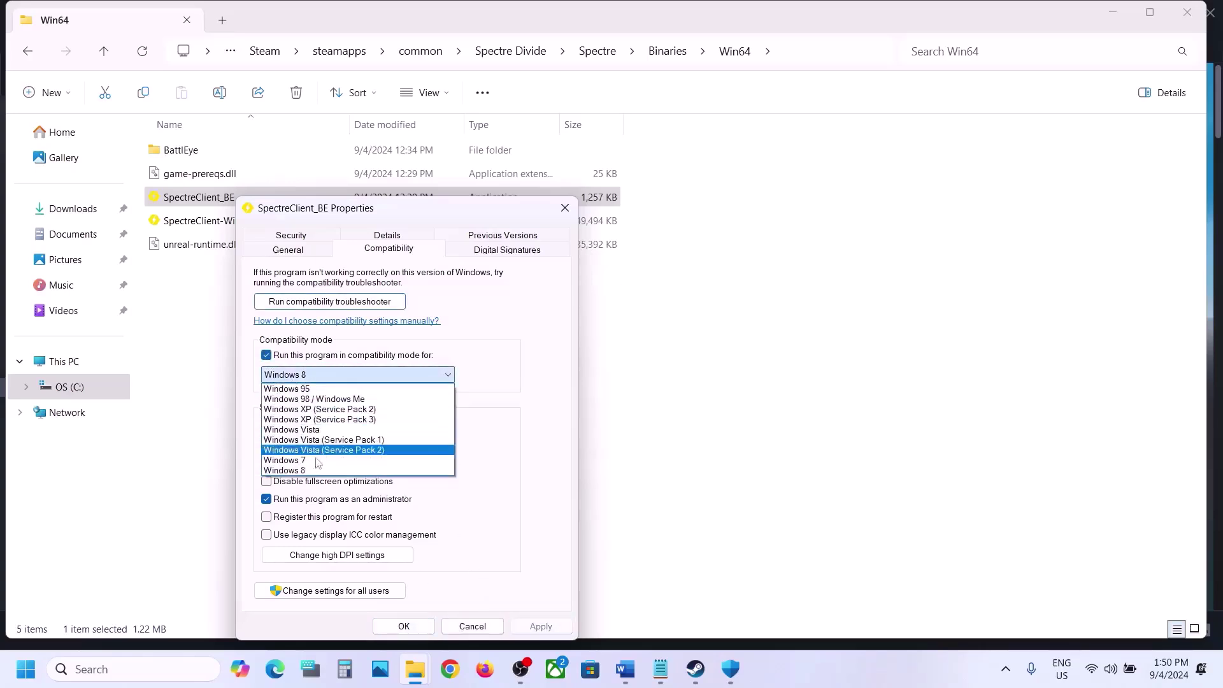
click(299, 465)
click(540, 626)
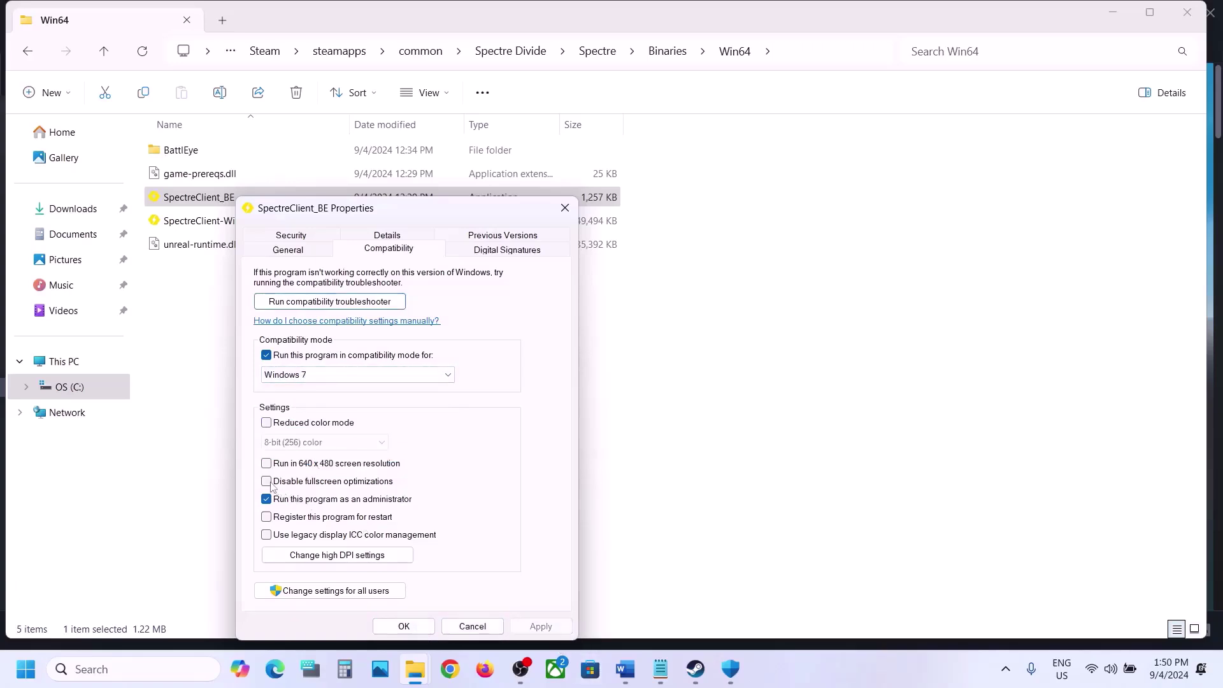
click(267, 481)
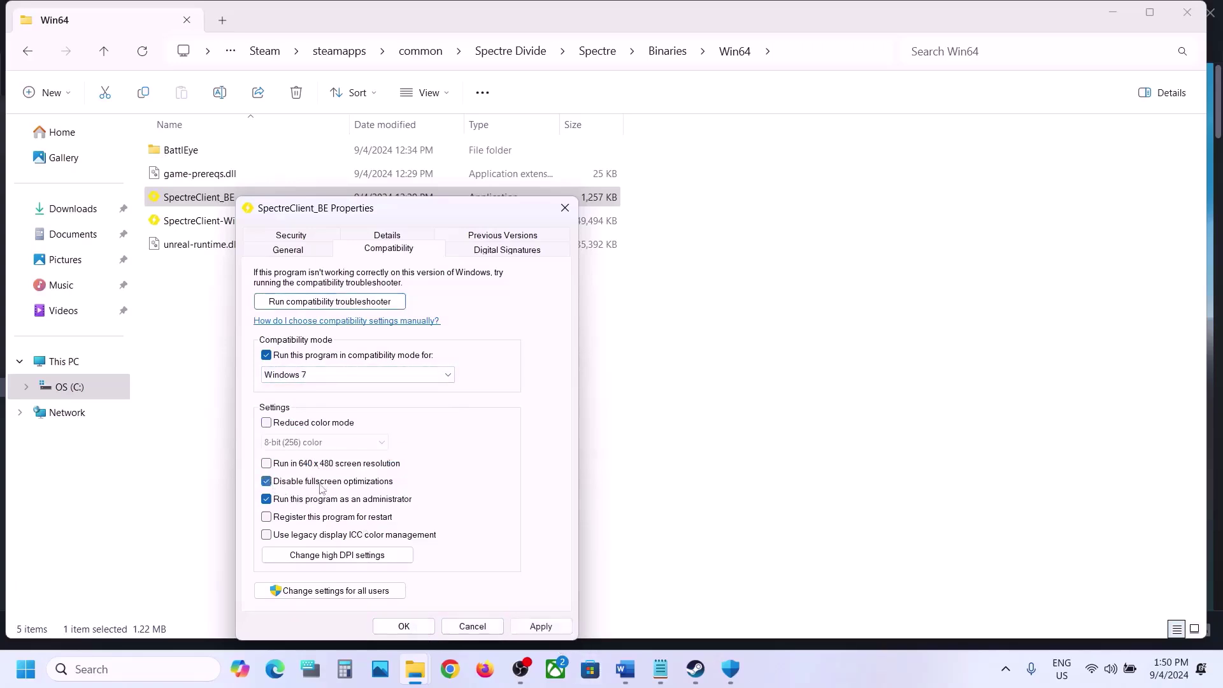
click(540, 626)
click(404, 626)
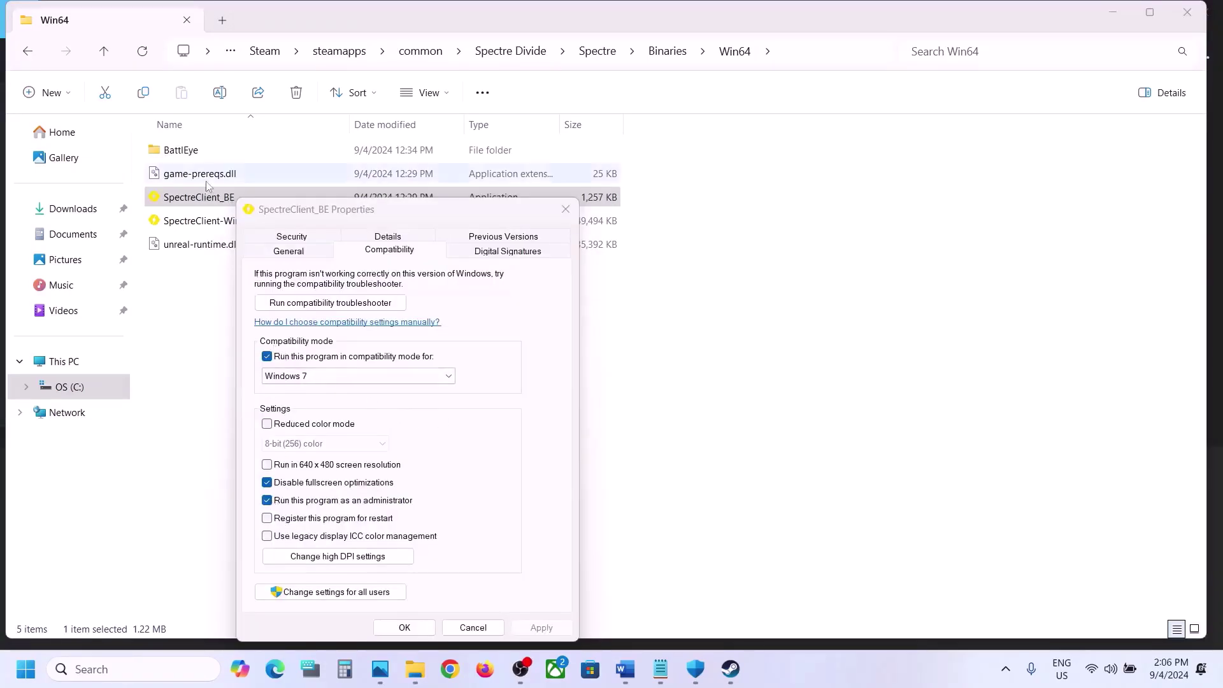
click(731, 668)
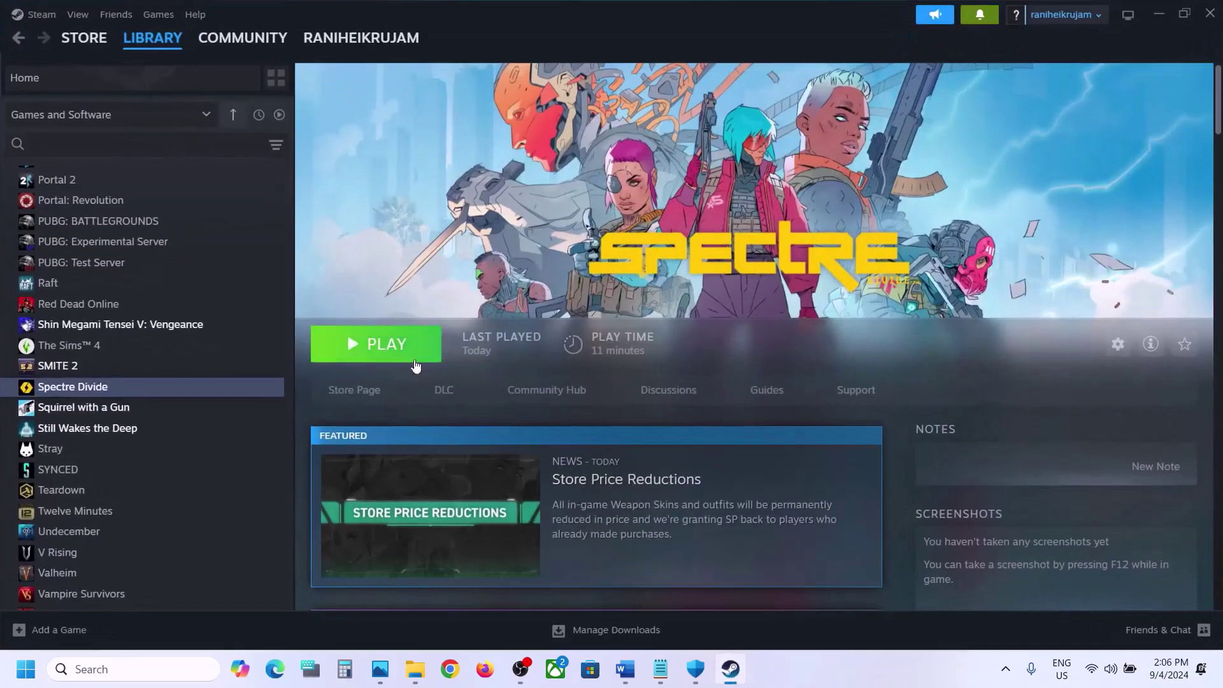
Close the SpectreClient_BE properties and select SpectreClient-Win64-Shipping
click(1170, 10)
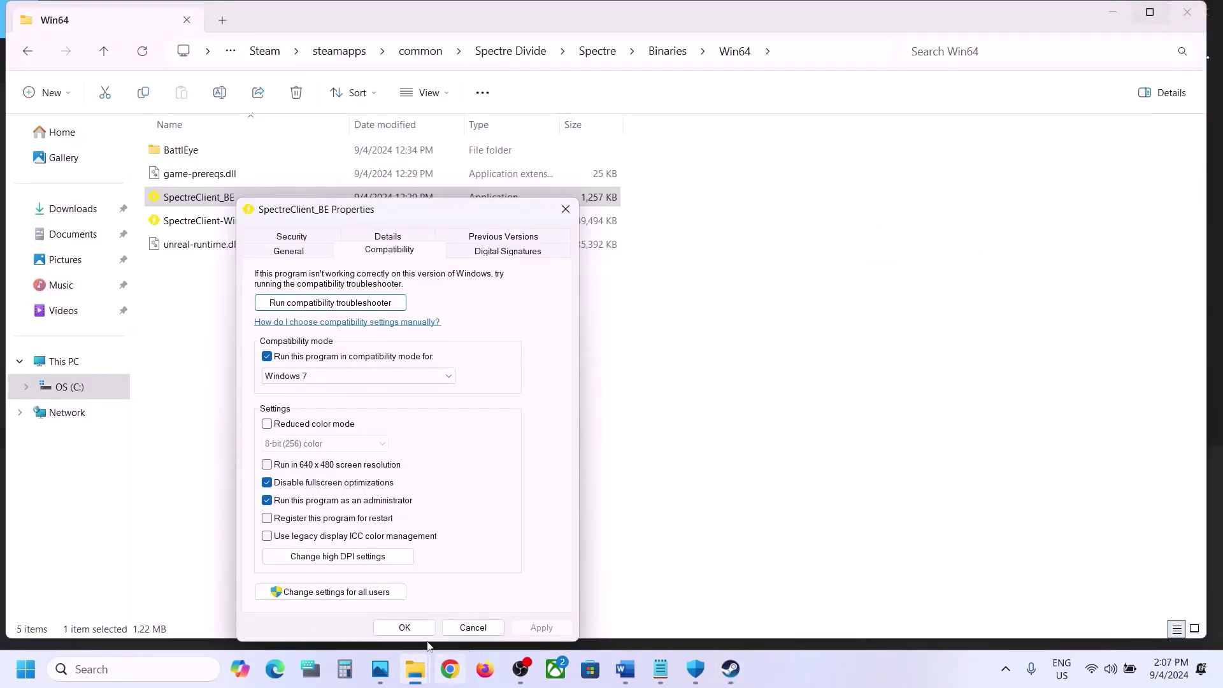
click(405, 628)
click(226, 221)
click(230, 199)
click(239, 221)
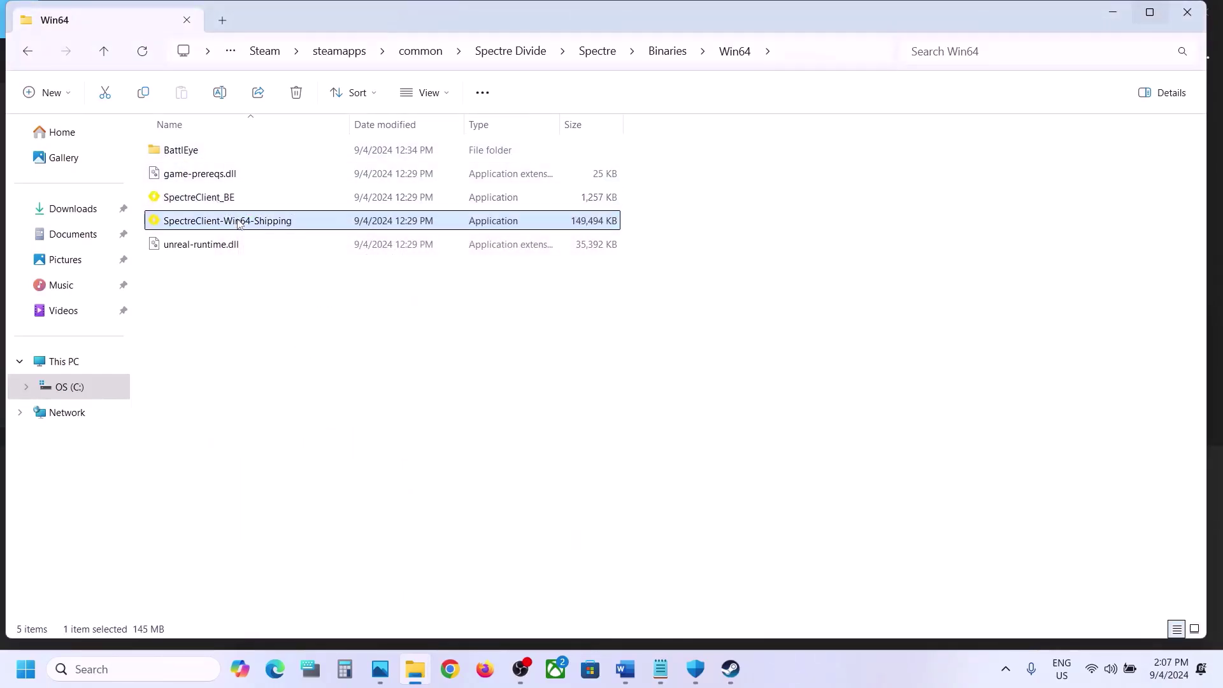
click(223, 200)
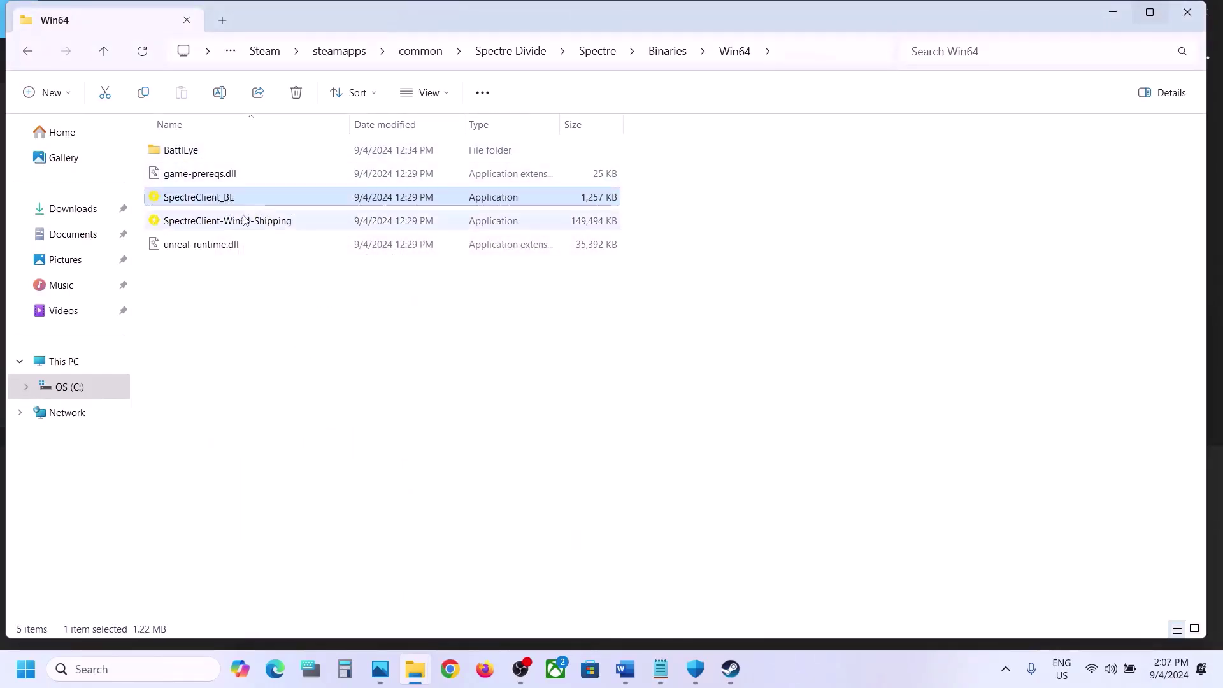
click(242, 221)
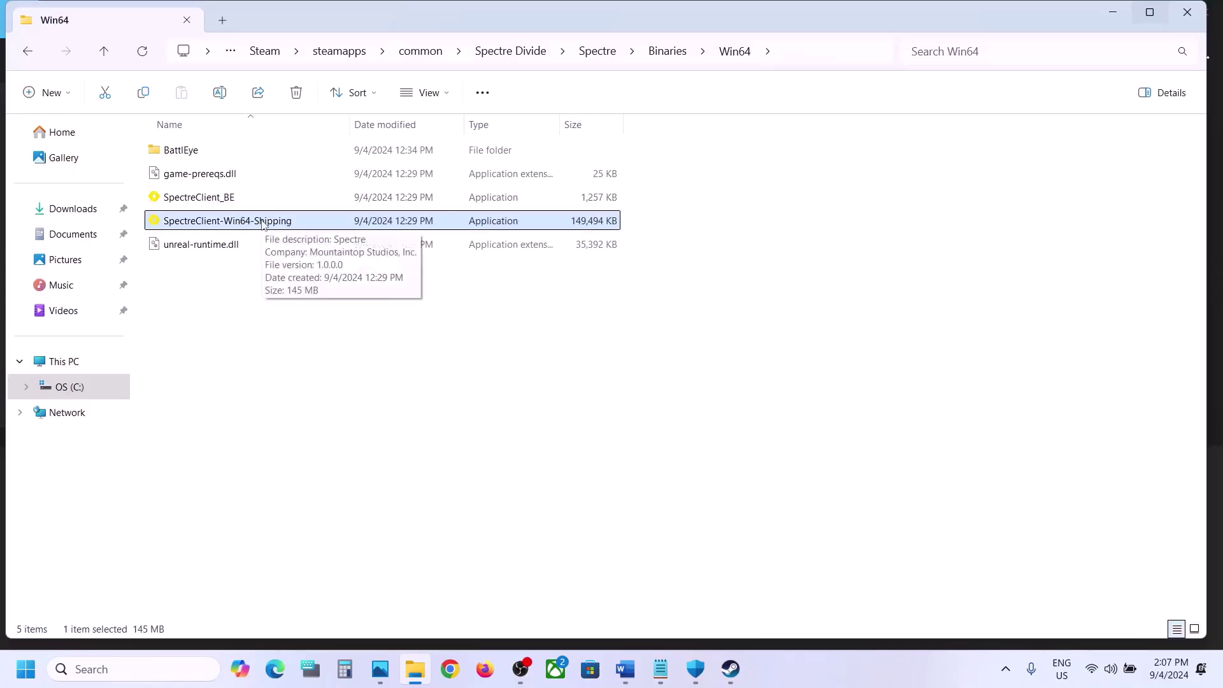
Clear compatibility mode and the fullscreen optimizations option on SpectreClient-Win64-Shipping
right_click(247, 225)
click(331, 423)
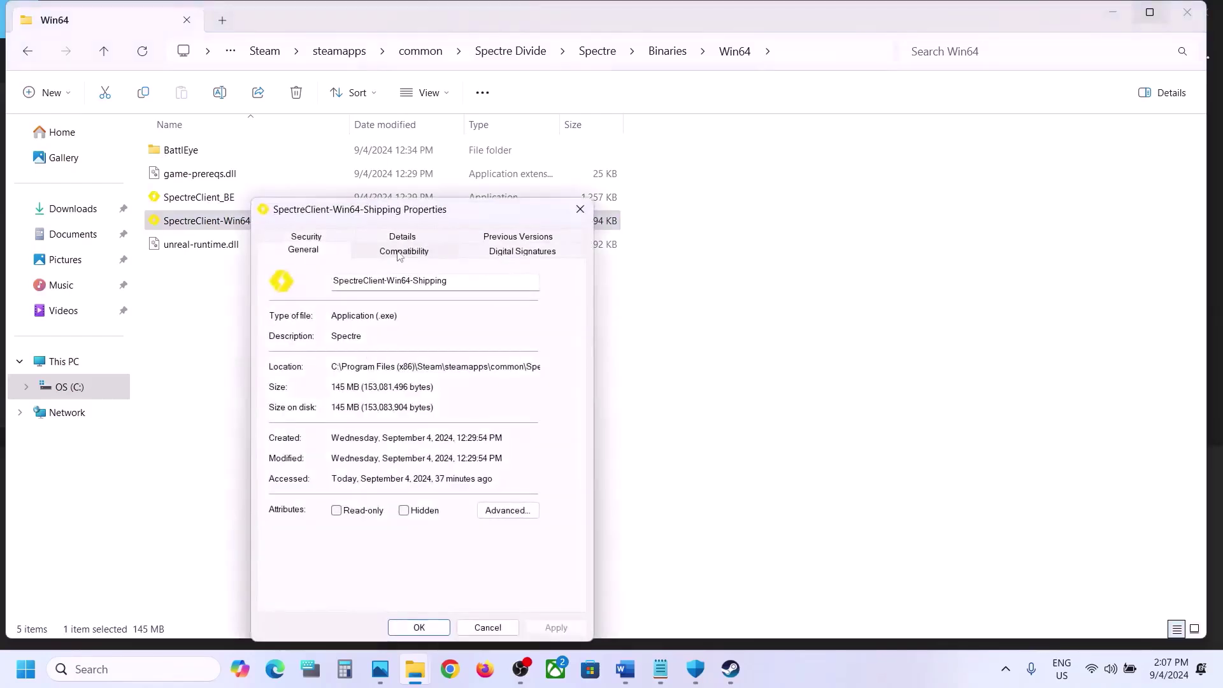
click(404, 249)
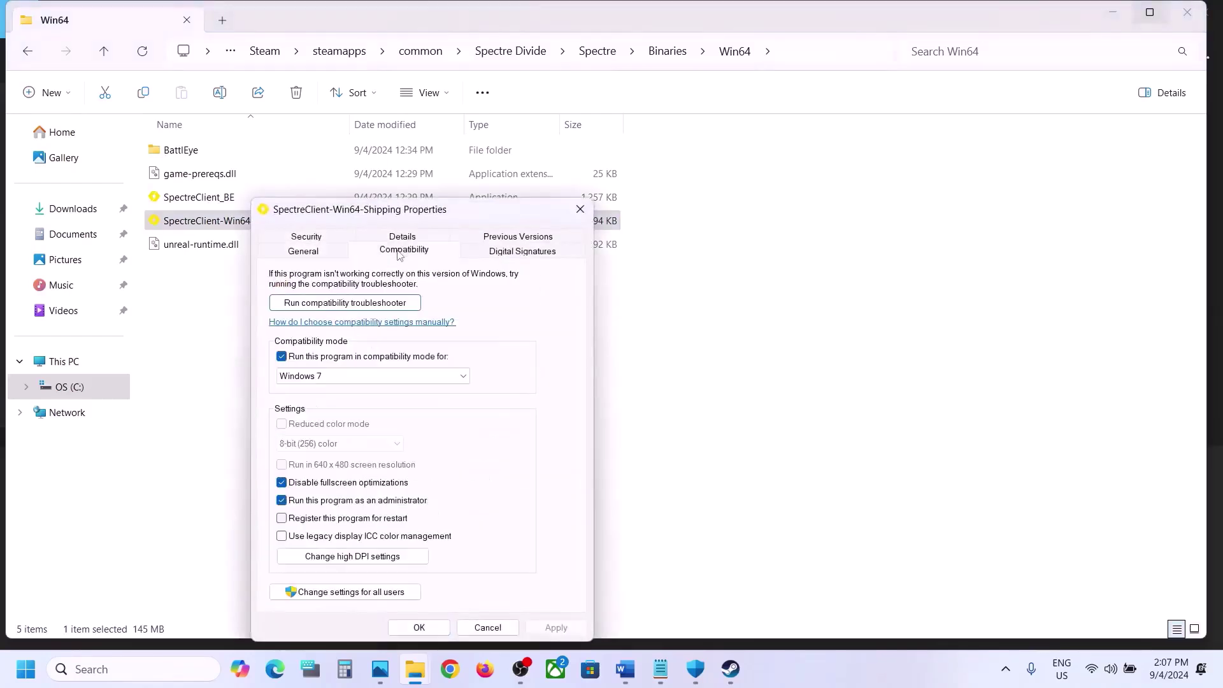
click(281, 357)
click(281, 482)
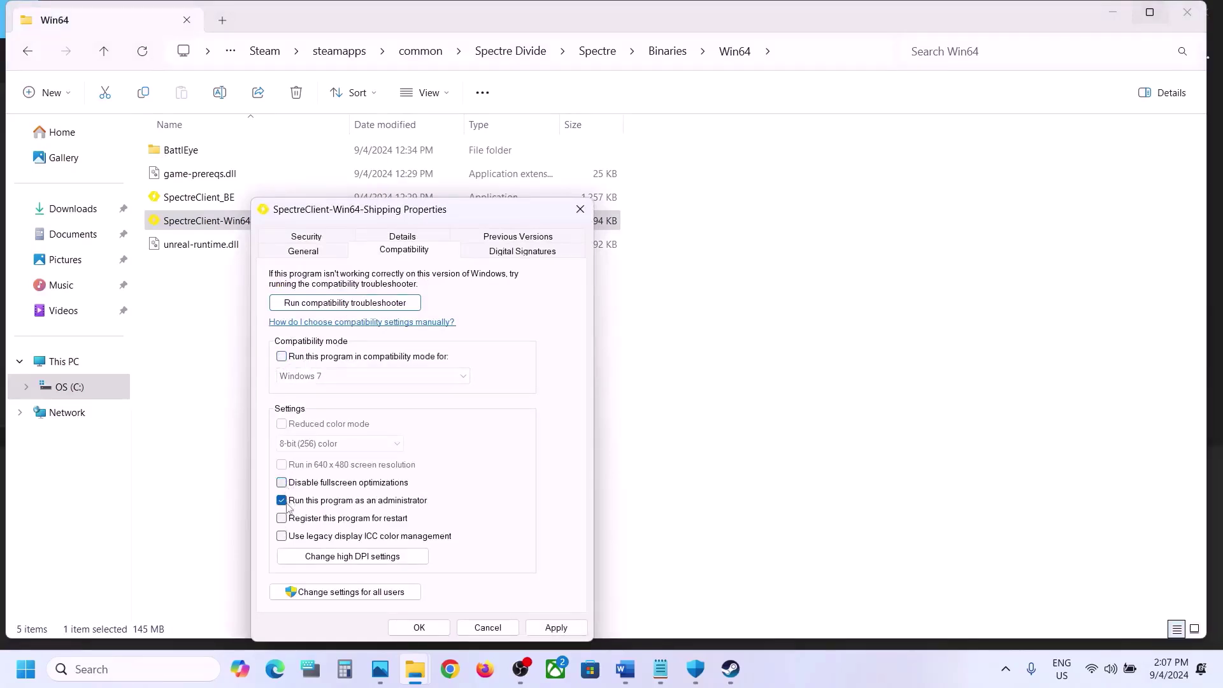
click(556, 627)
click(421, 628)
Clear compatibility mode, fullscreen optimizations and Run as administrator on SpectreClient_BE
click(199, 197)
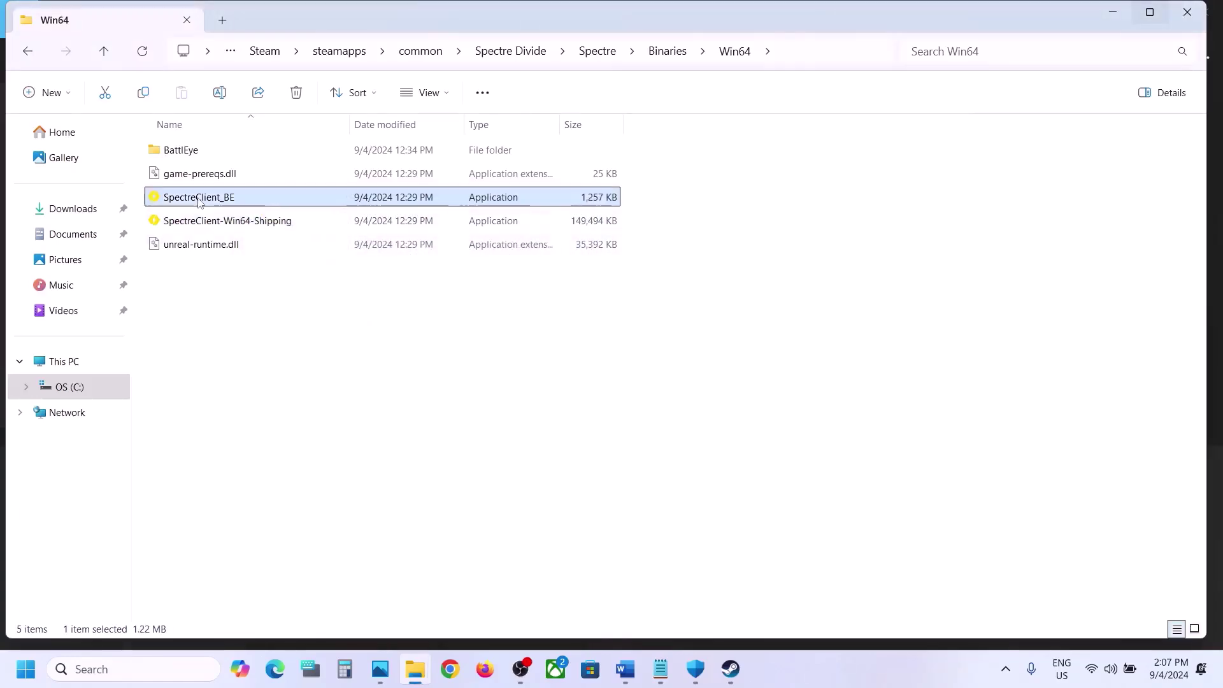
right_click(199, 197)
click(261, 416)
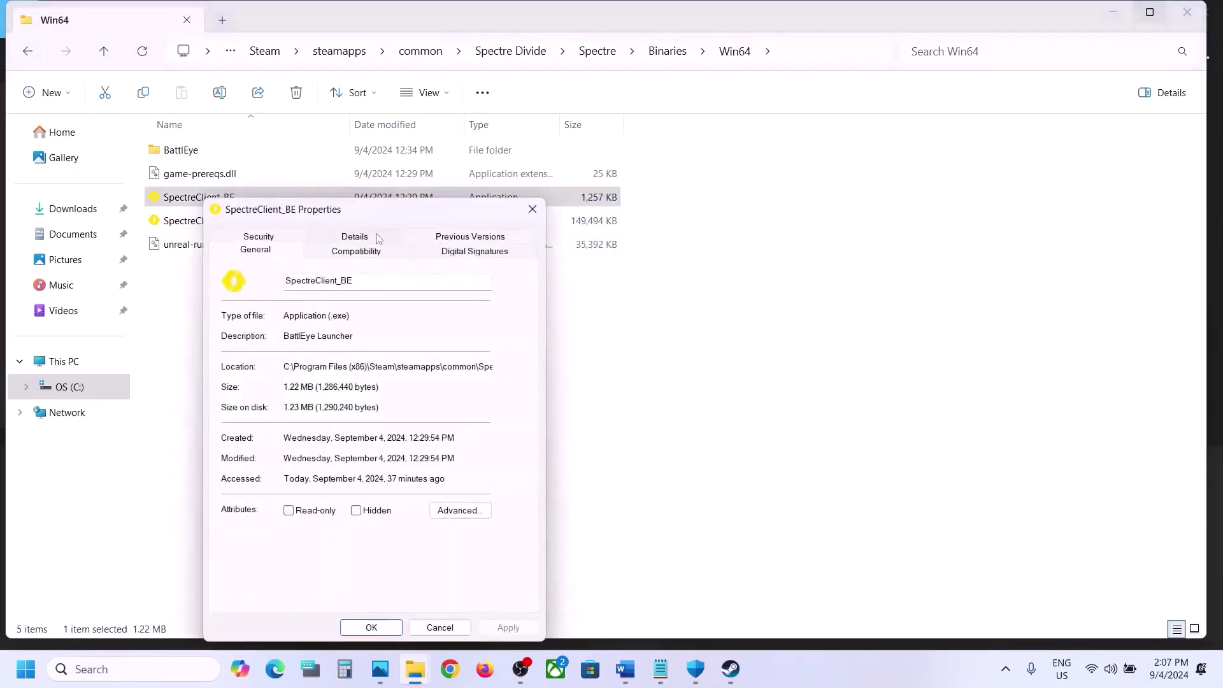
click(365, 253)
click(233, 356)
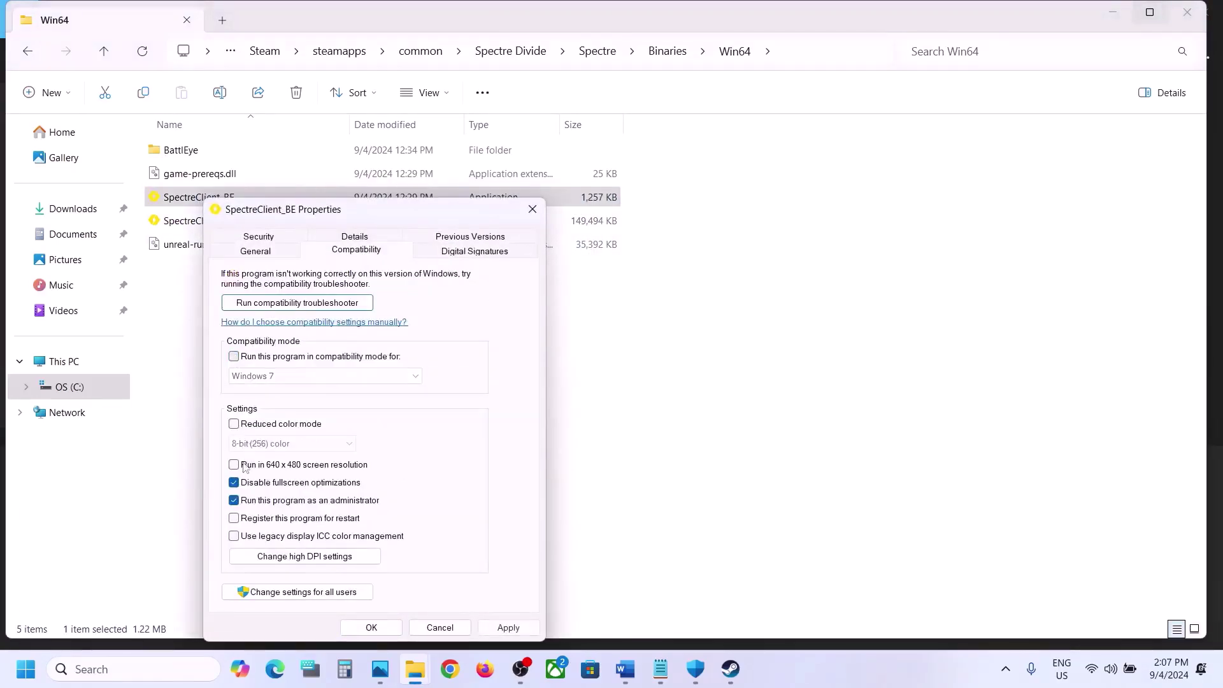
click(235, 483)
click(234, 501)
click(507, 627)
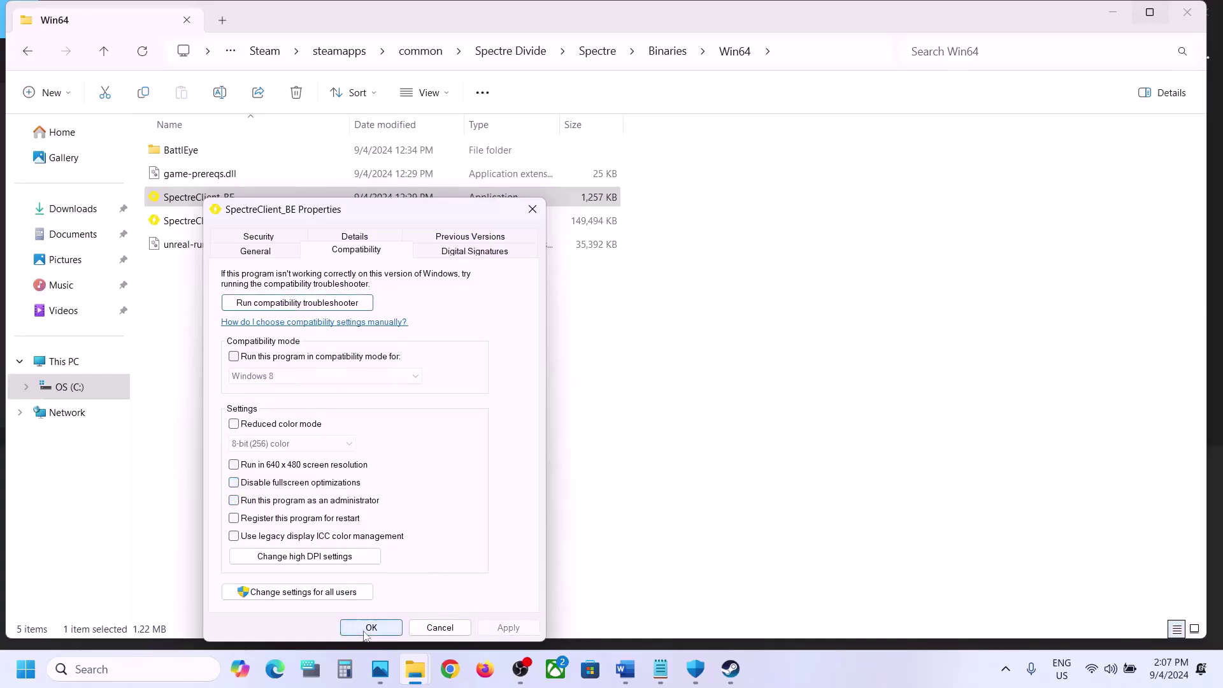
click(369, 628)
Go up three folder levels back to the Spectre Divide folder
click(105, 51)
click(105, 52)
click(104, 51)
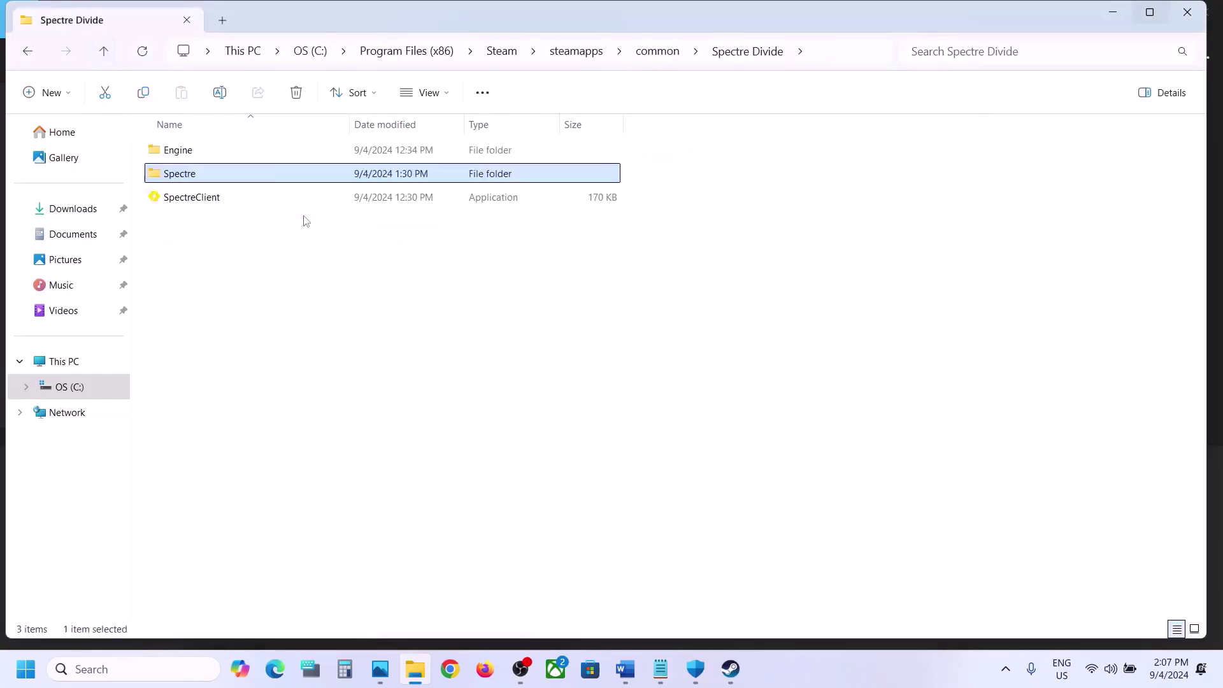
Clear compatibility mode, fullscreen optimizations and Run as administrator on SpectreClient
right_click(235, 201)
click(296, 414)
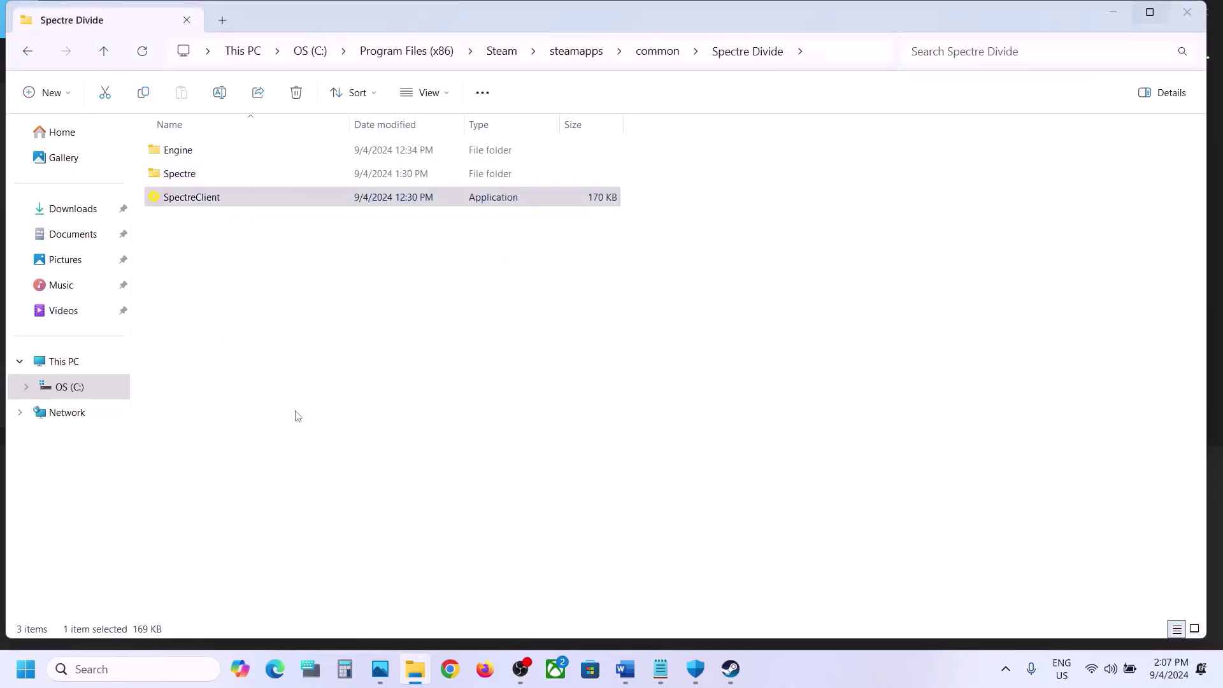
click(372, 251)
click(269, 357)
click(269, 482)
click(269, 500)
click(541, 627)
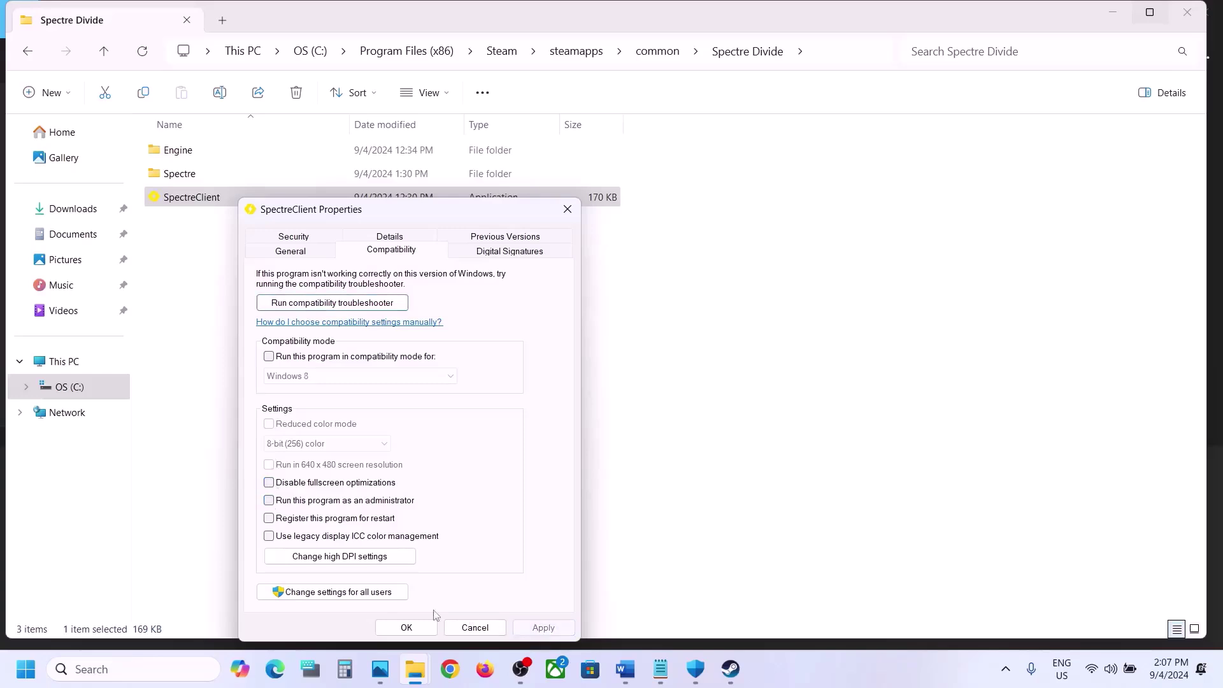
click(401, 628)
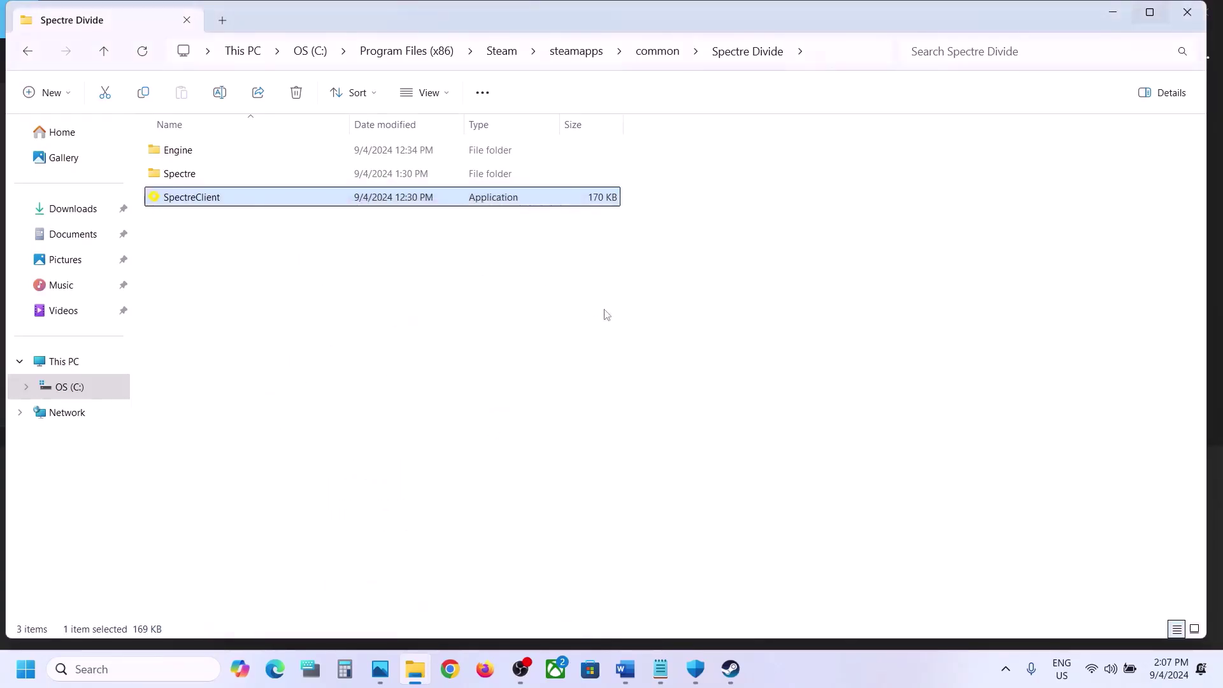
Check the Word guide, then browse Spectre Divide's local files from Steam
click(625, 669)
scroll(510, 482, up, 2)
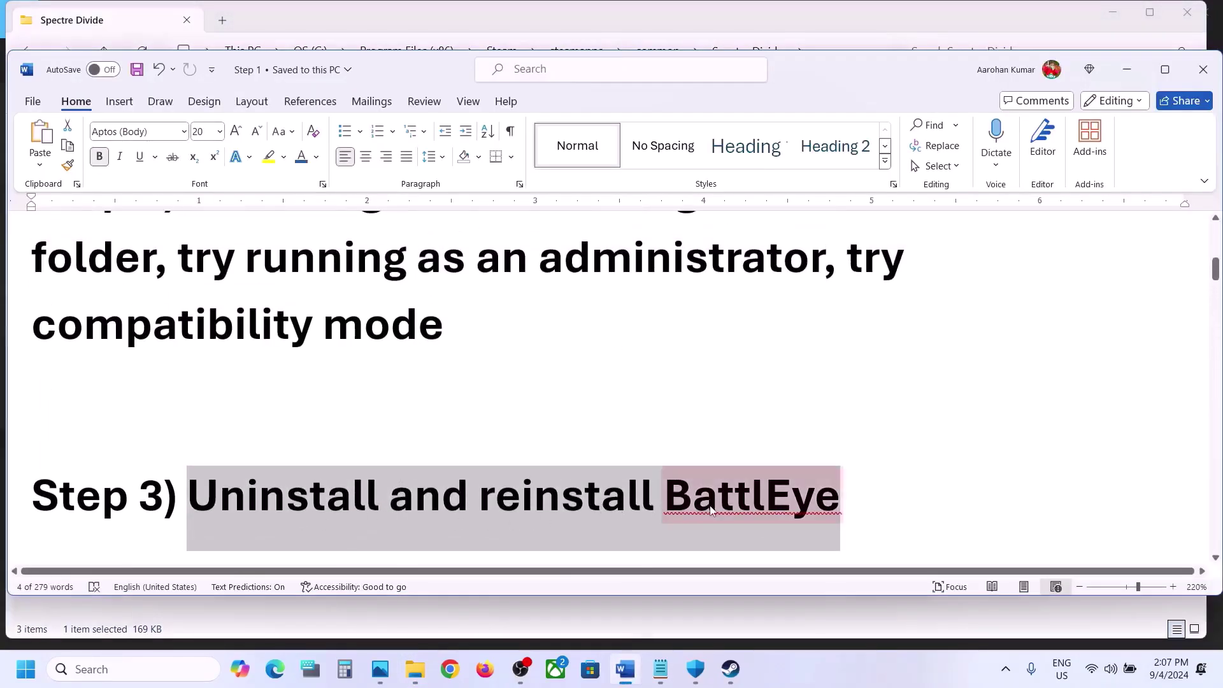
click(730, 670)
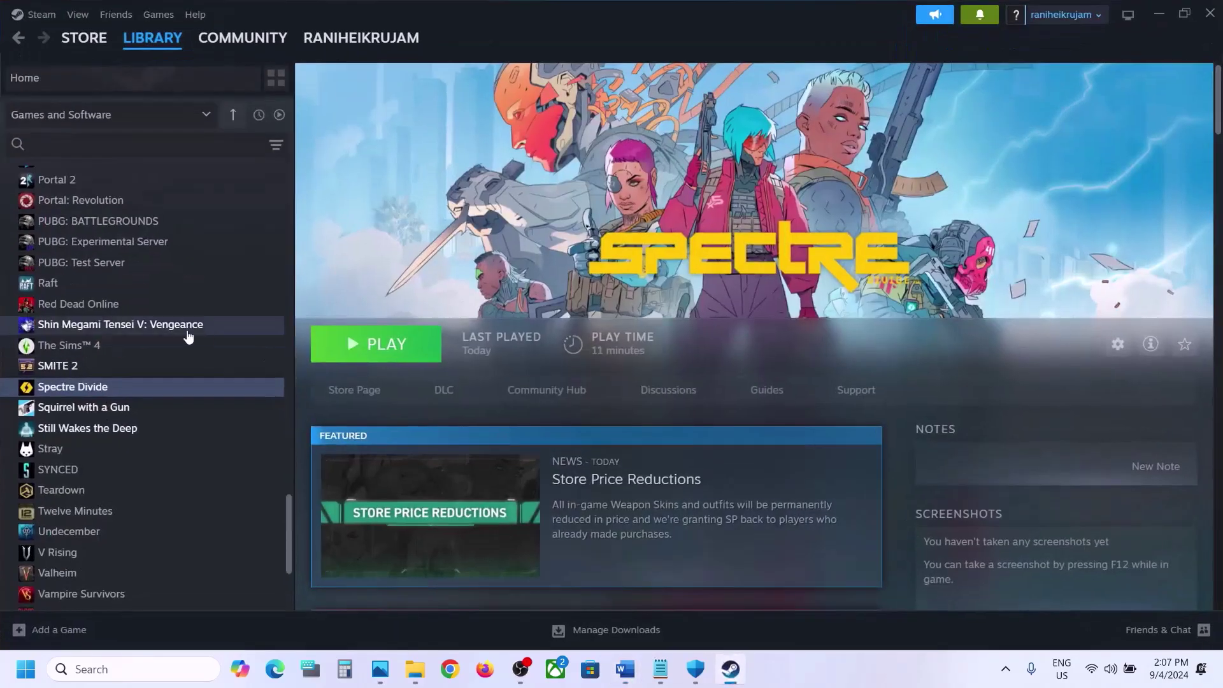
right_click(117, 387)
mouse_move(164, 484)
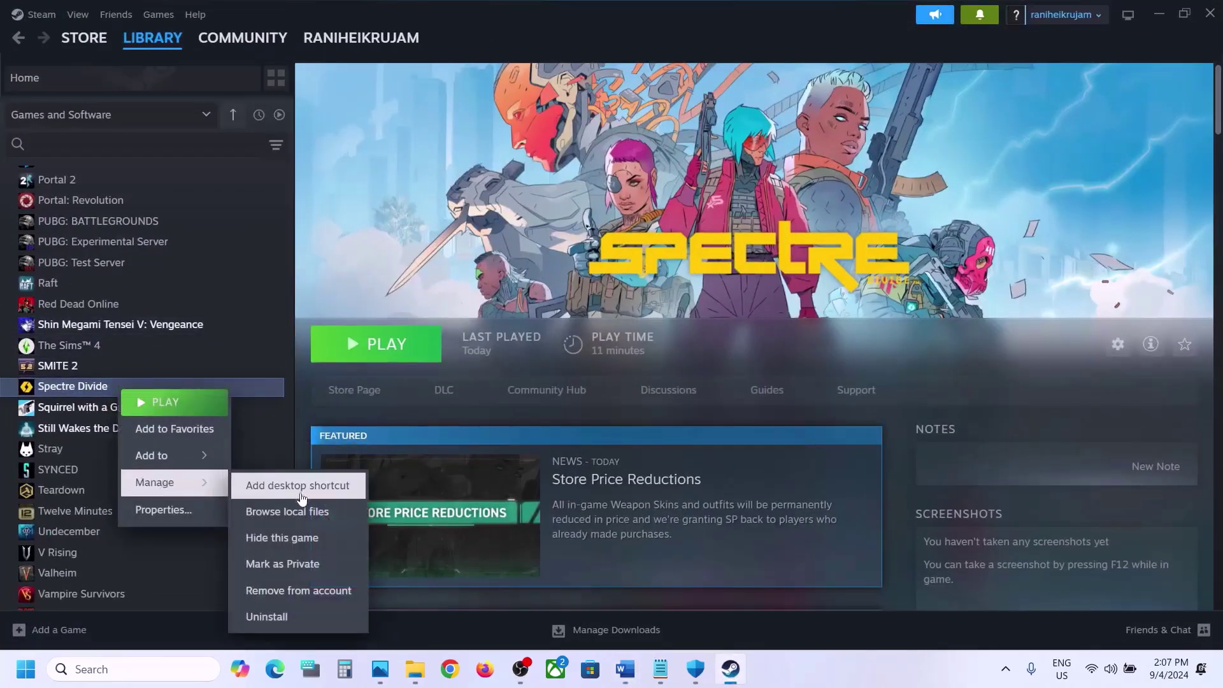
click(261, 511)
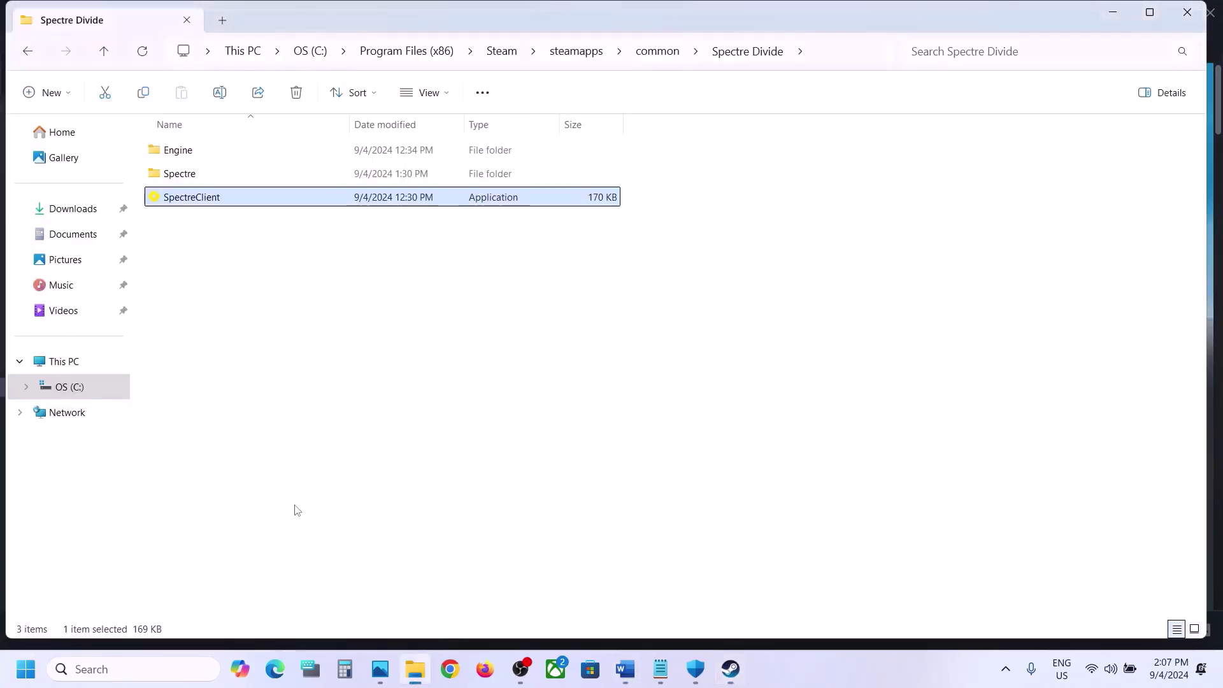
click(188, 182)
Go to Spectre\Binaries\Win64\BattlEye and run Uninstall_BattlEye as administrator
double_click(217, 178)
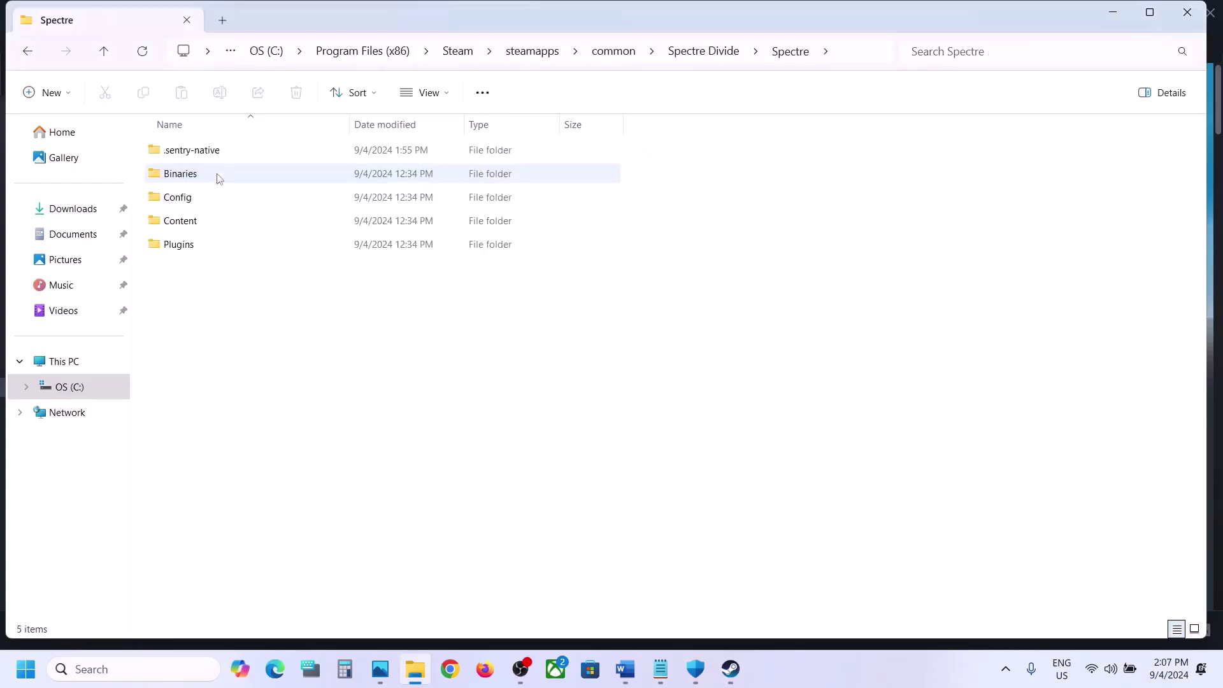
double_click(206, 173)
double_click(207, 158)
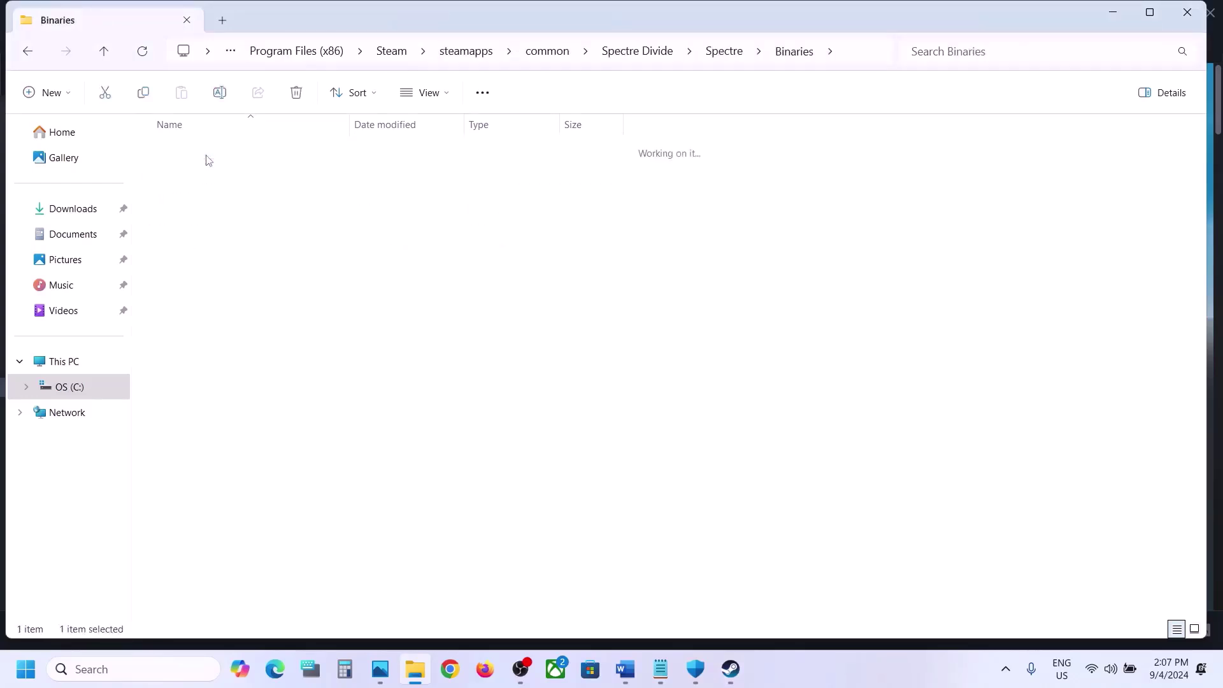
click(212, 157)
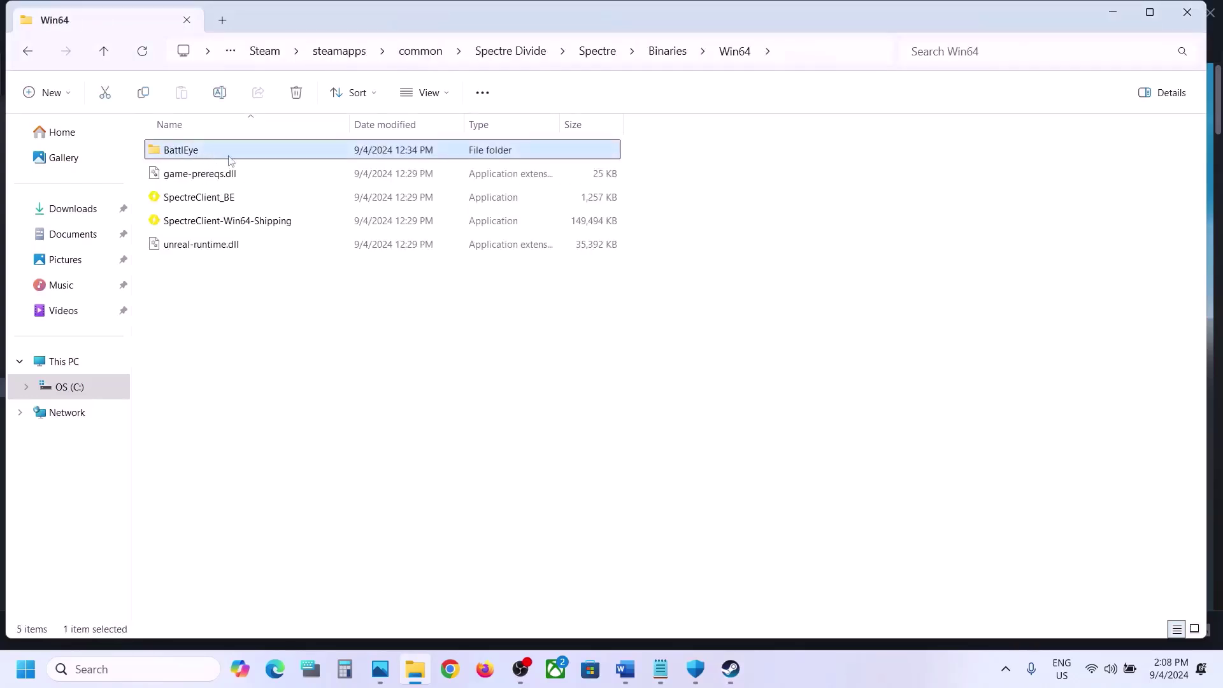
double_click(233, 156)
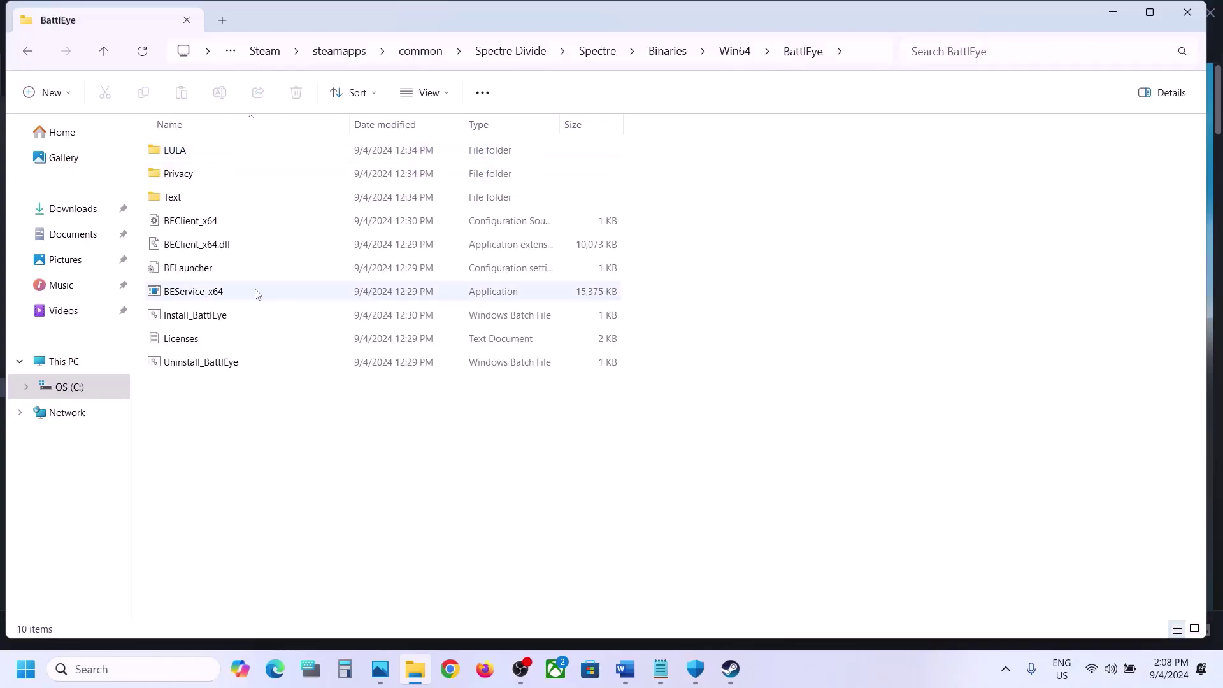
click(189, 368)
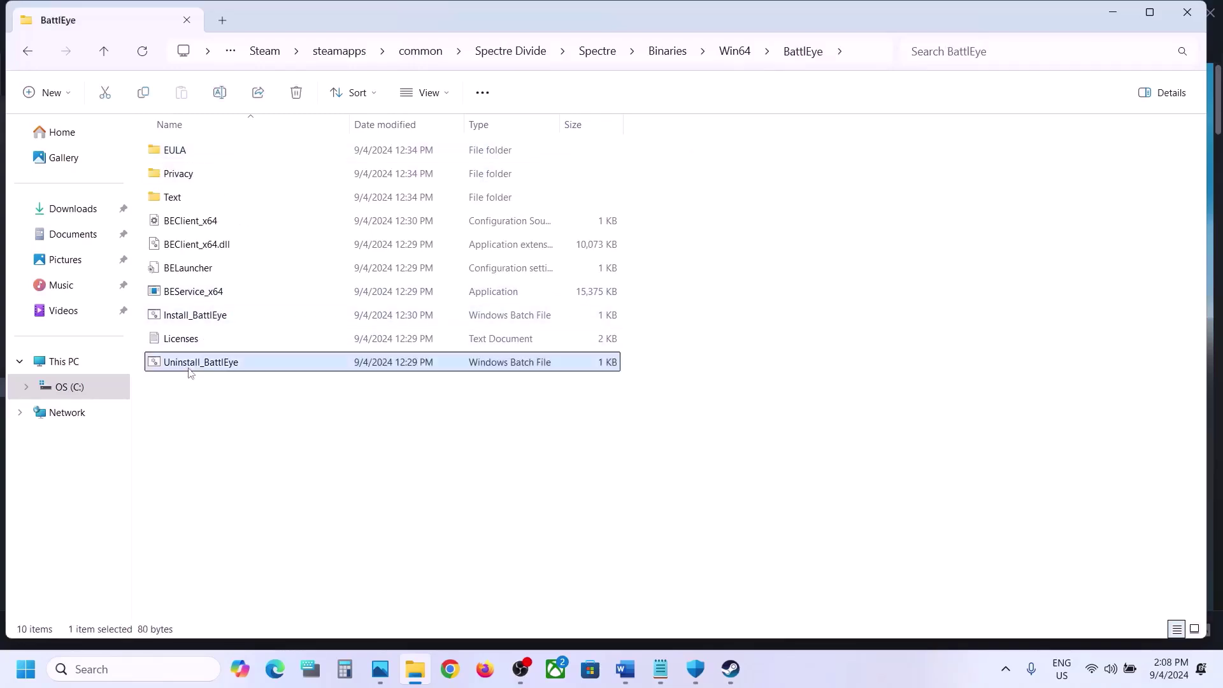
right_click(246, 365)
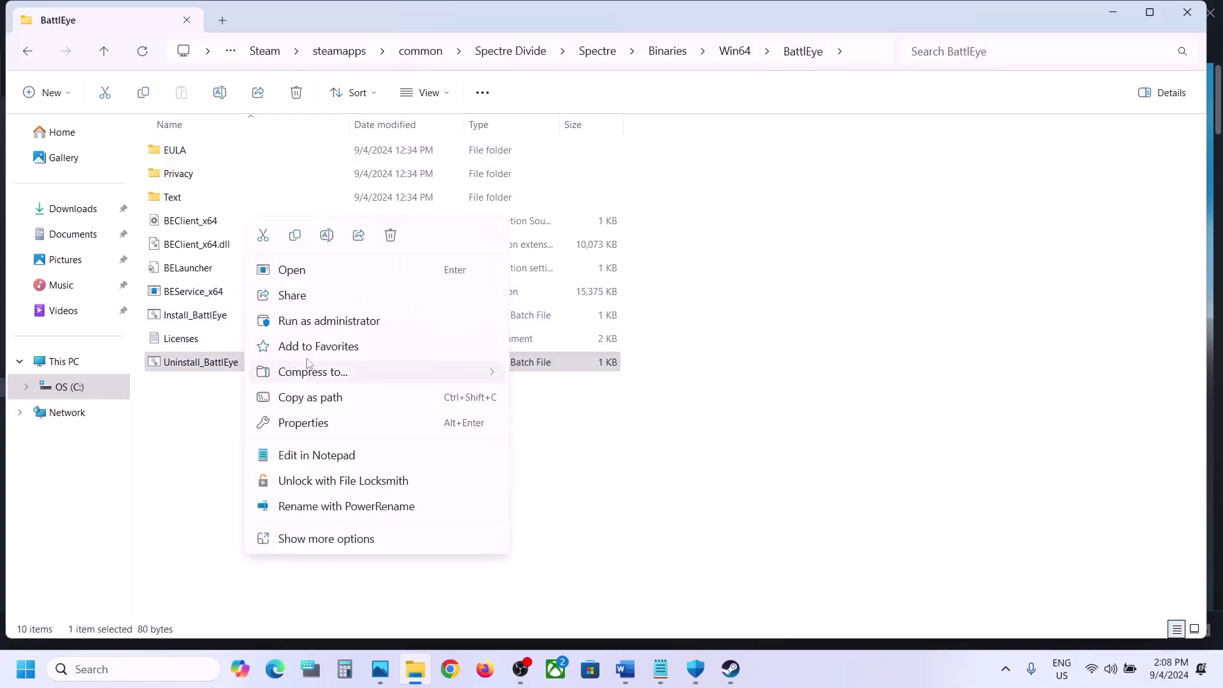
click(338, 322)
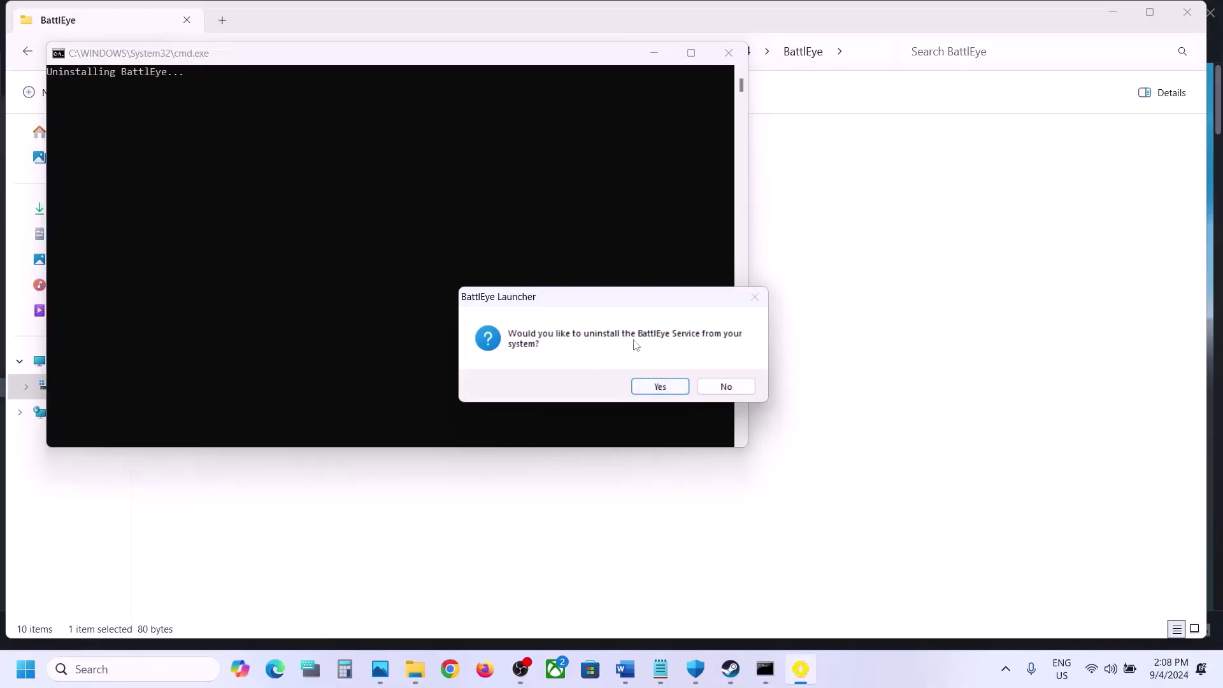
Confirm the BattlEye service removal, then run Install_BattlEye as administrator
click(662, 387)
click(684, 387)
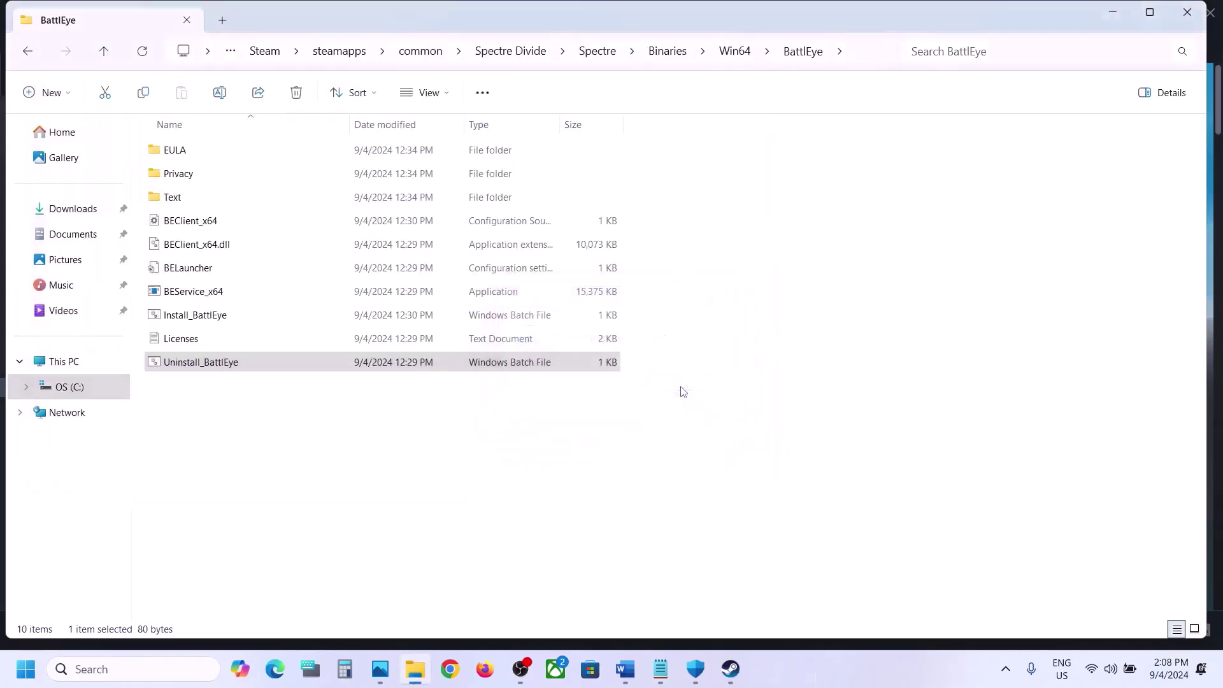
click(246, 321)
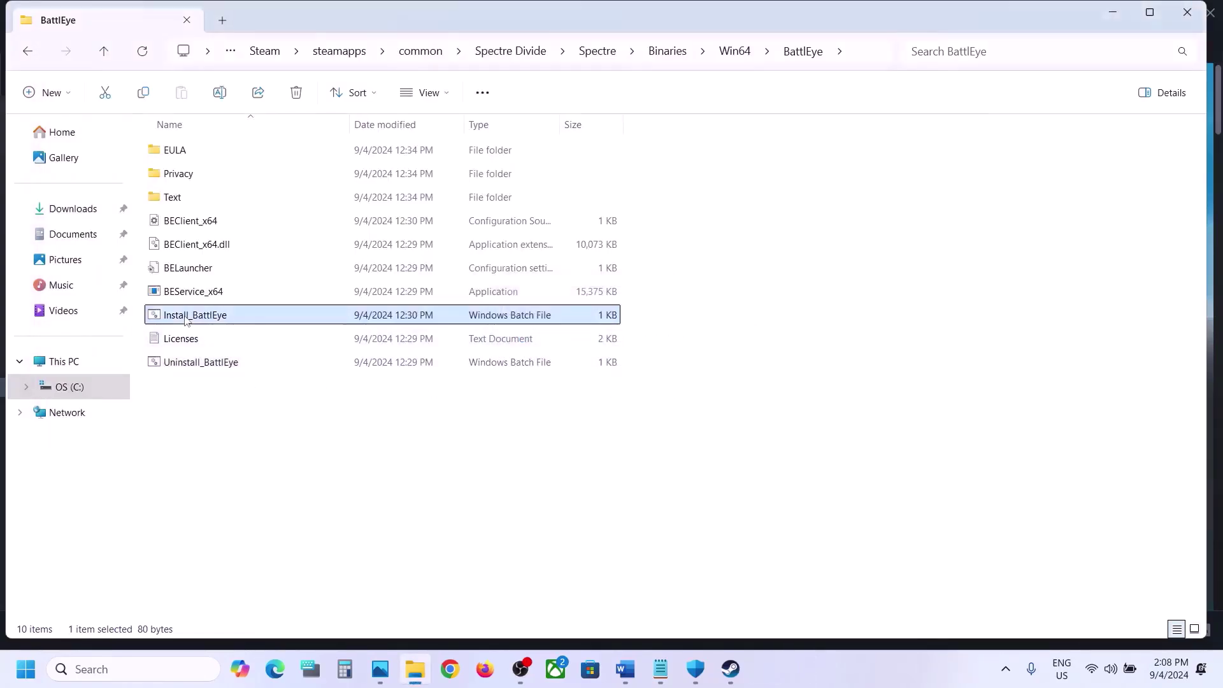
right_click(247, 321)
click(333, 325)
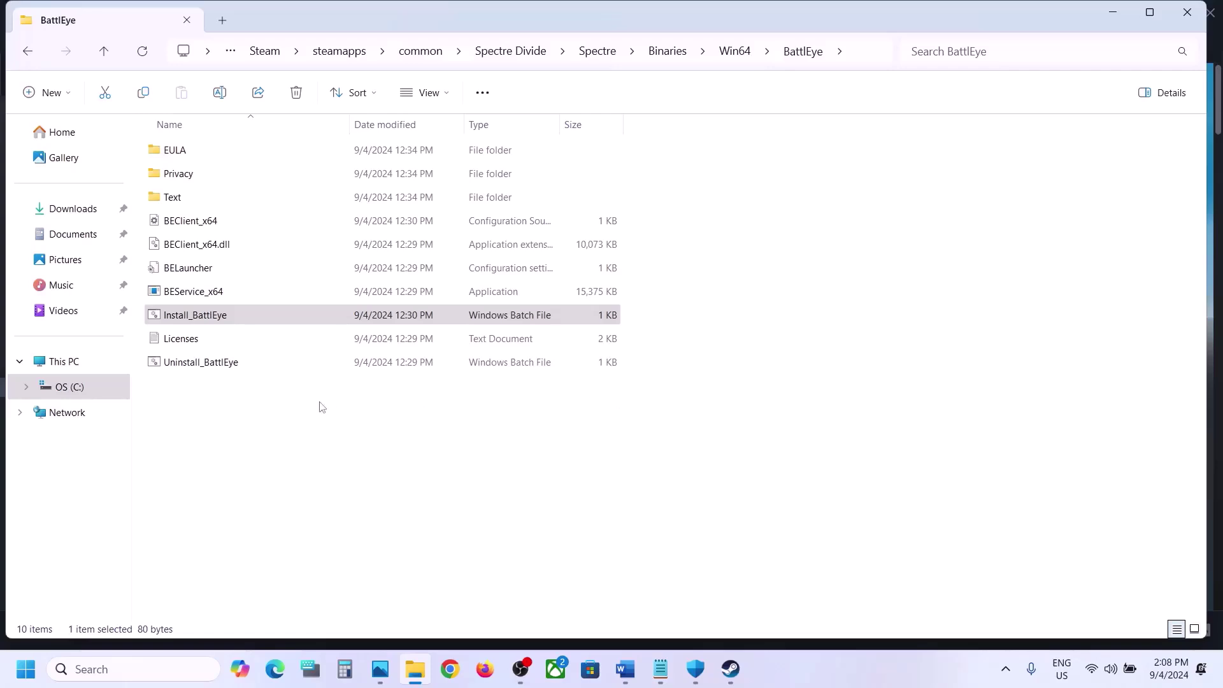
Run Uninstall_BattlEye as administrator again and confirm the service removal
click(220, 365)
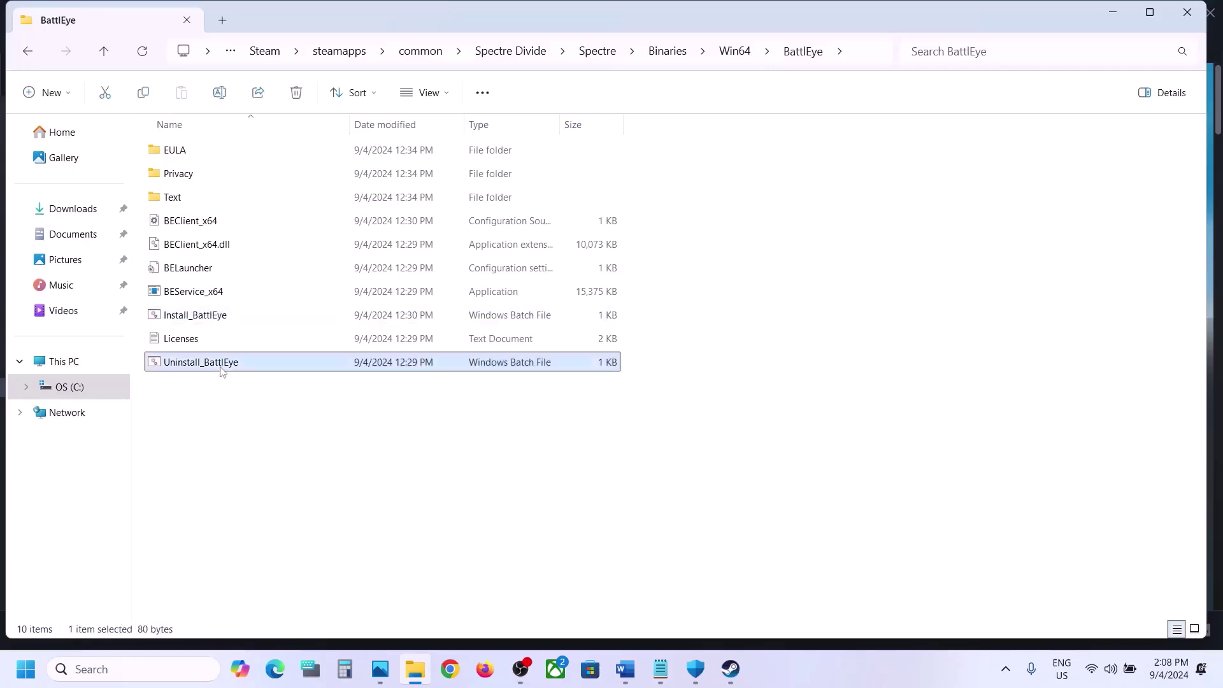
right_click(252, 367)
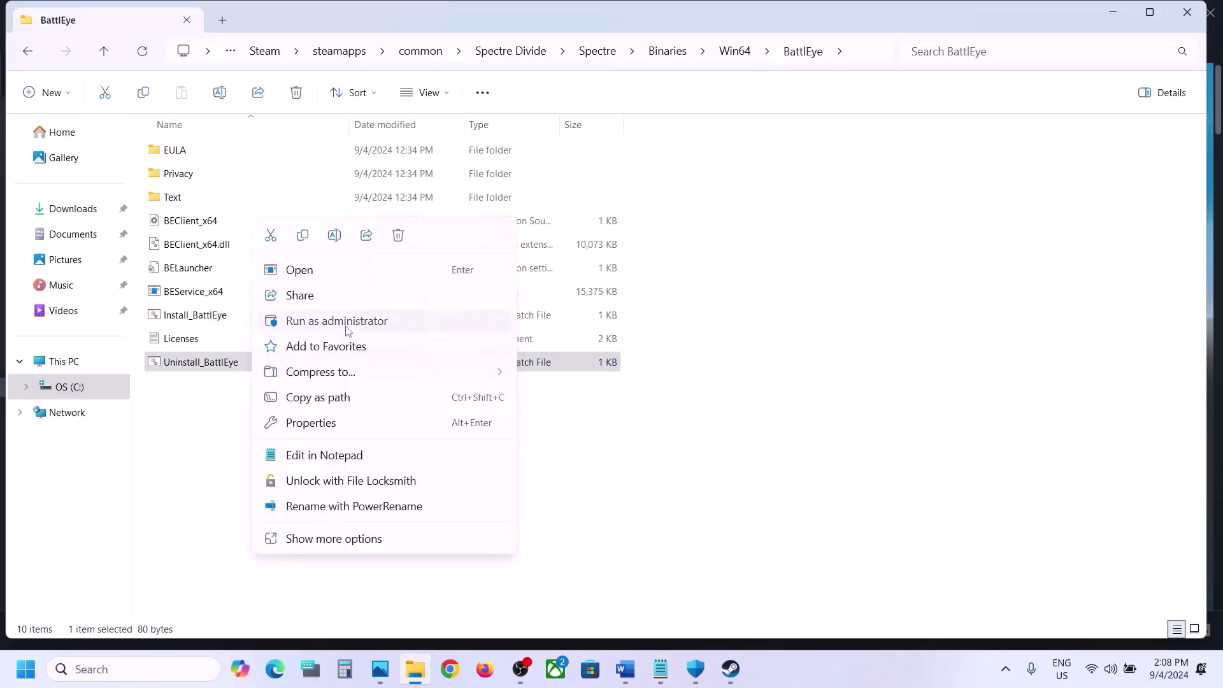
click(328, 320)
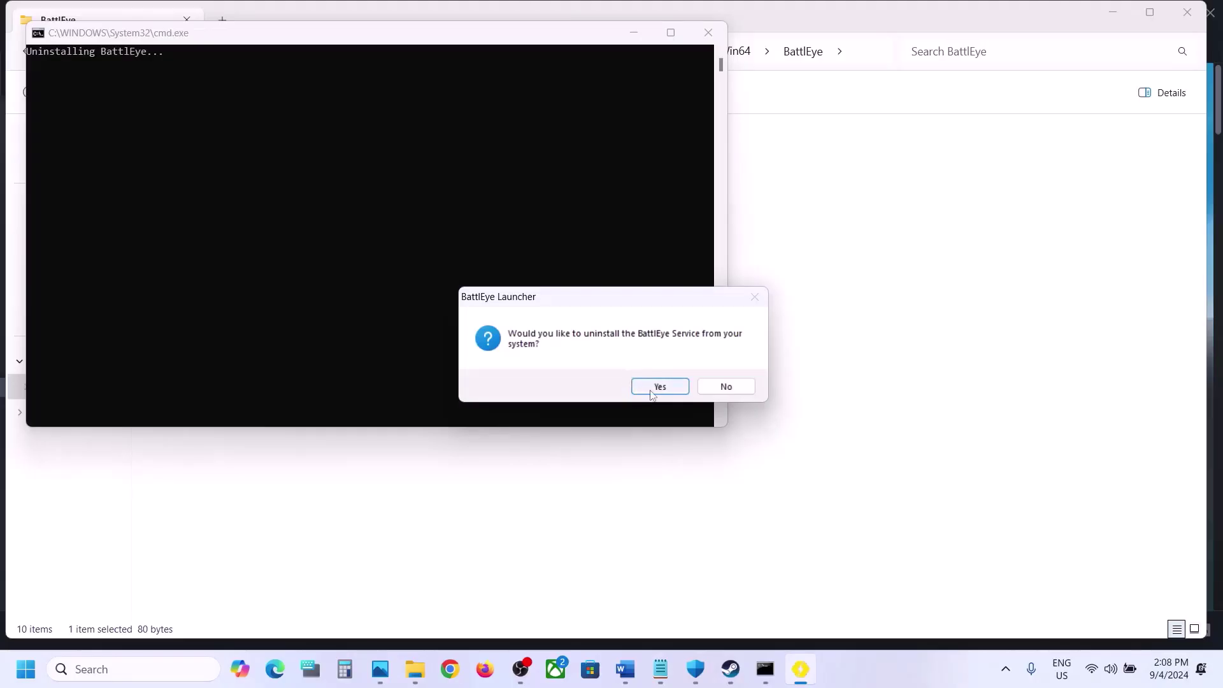
click(659, 386)
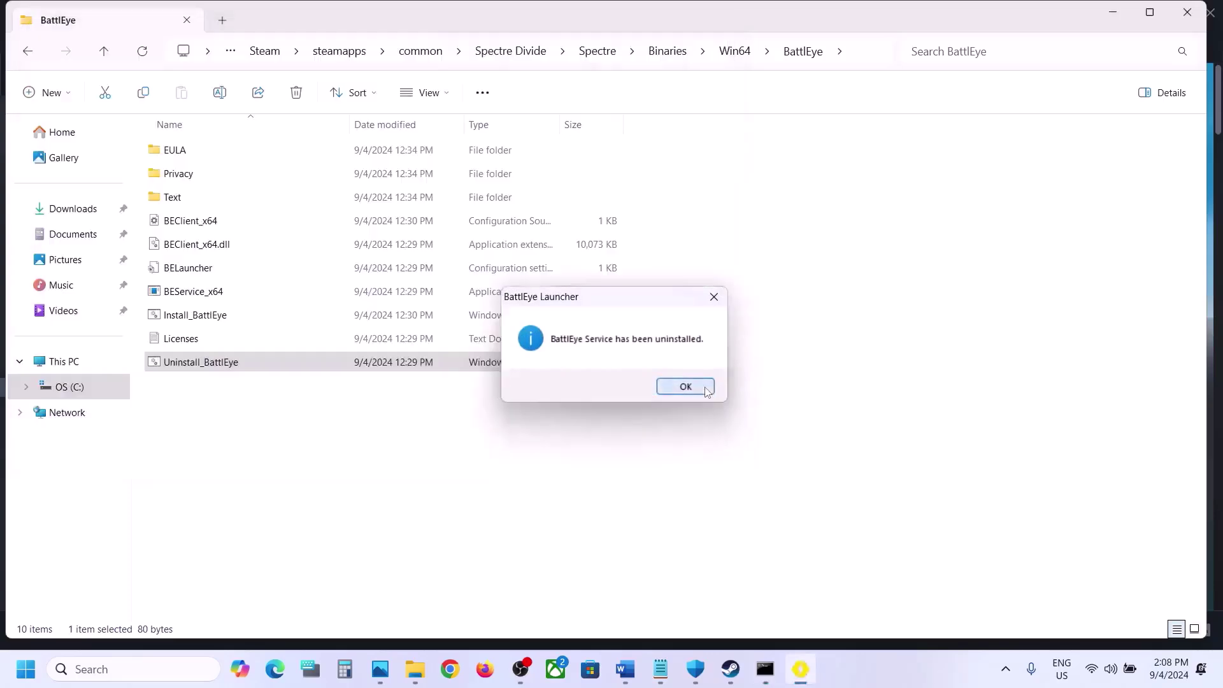
click(705, 389)
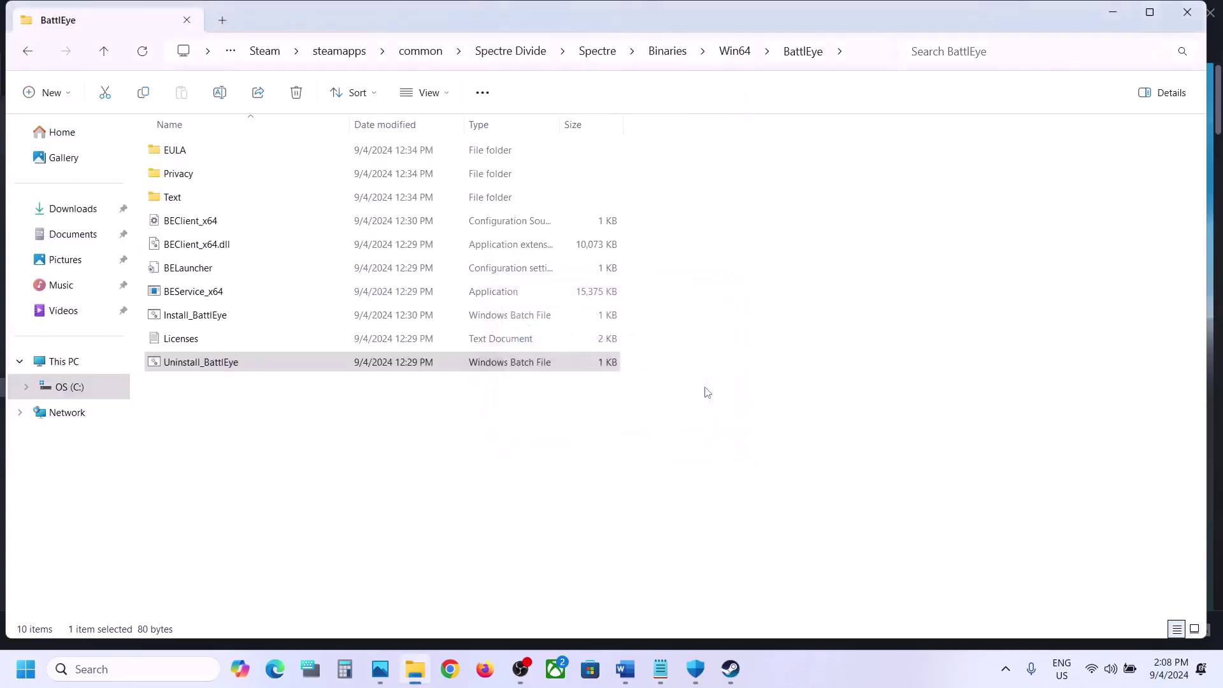
Launch Spectre Divide from Steam and install BattlEye, accepting its licence and privacy notice
click(733, 666)
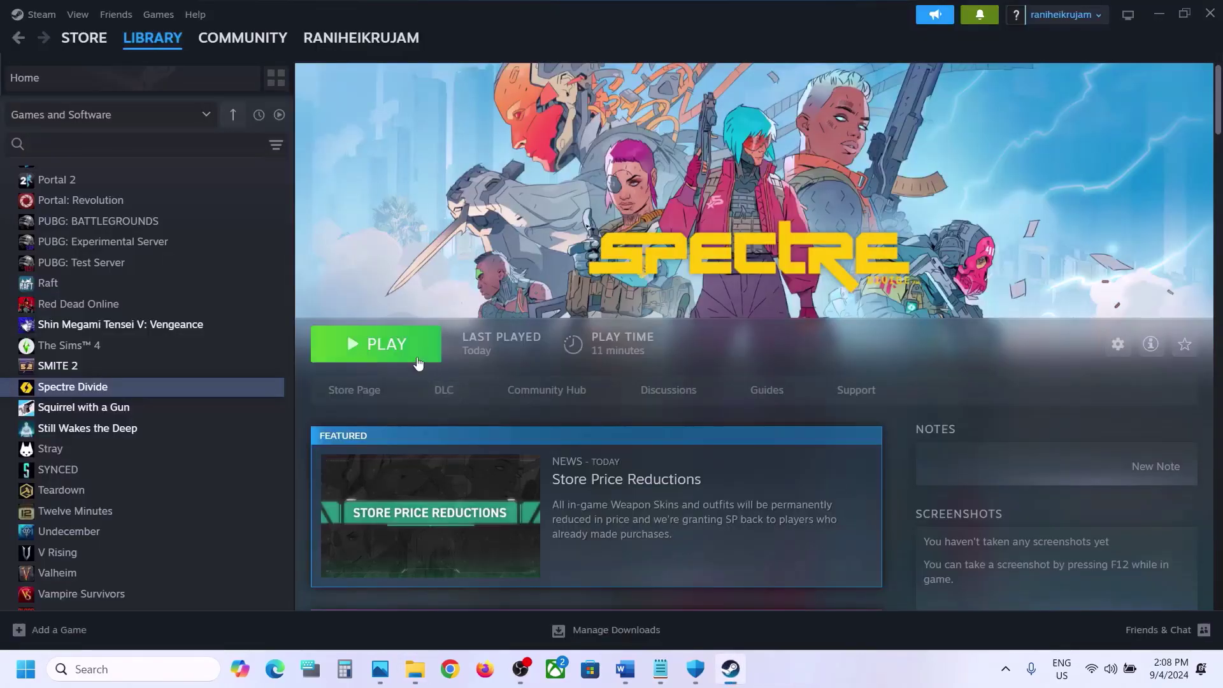
click(391, 347)
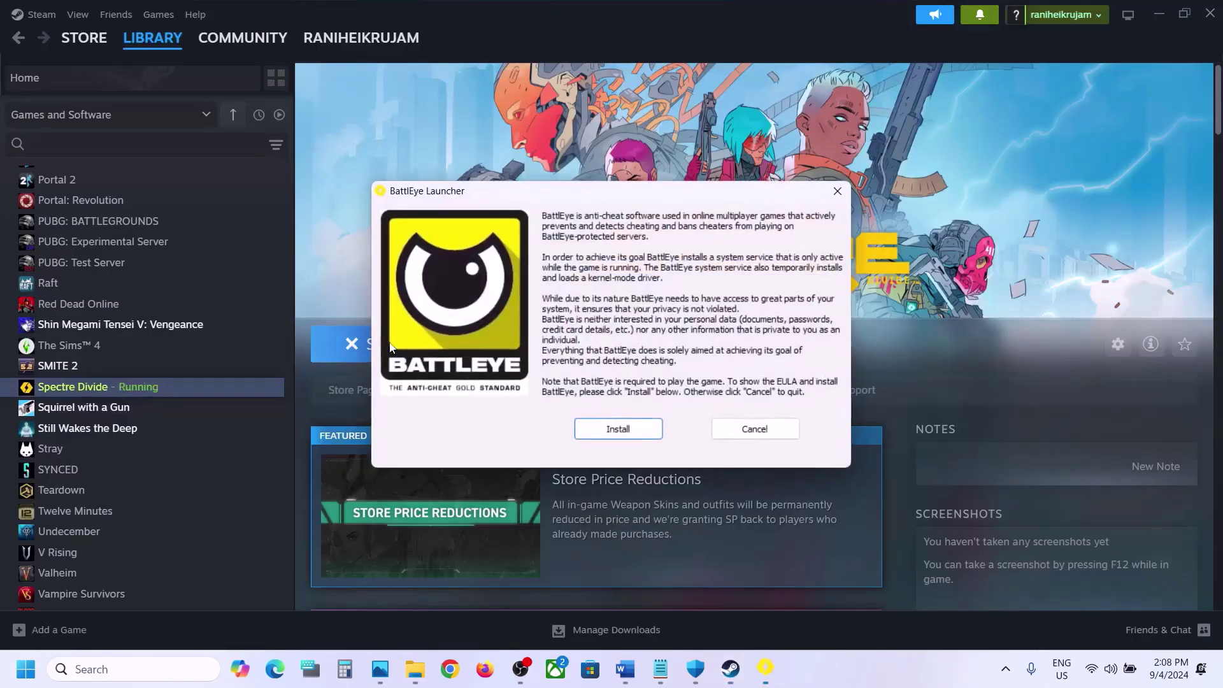
click(644, 429)
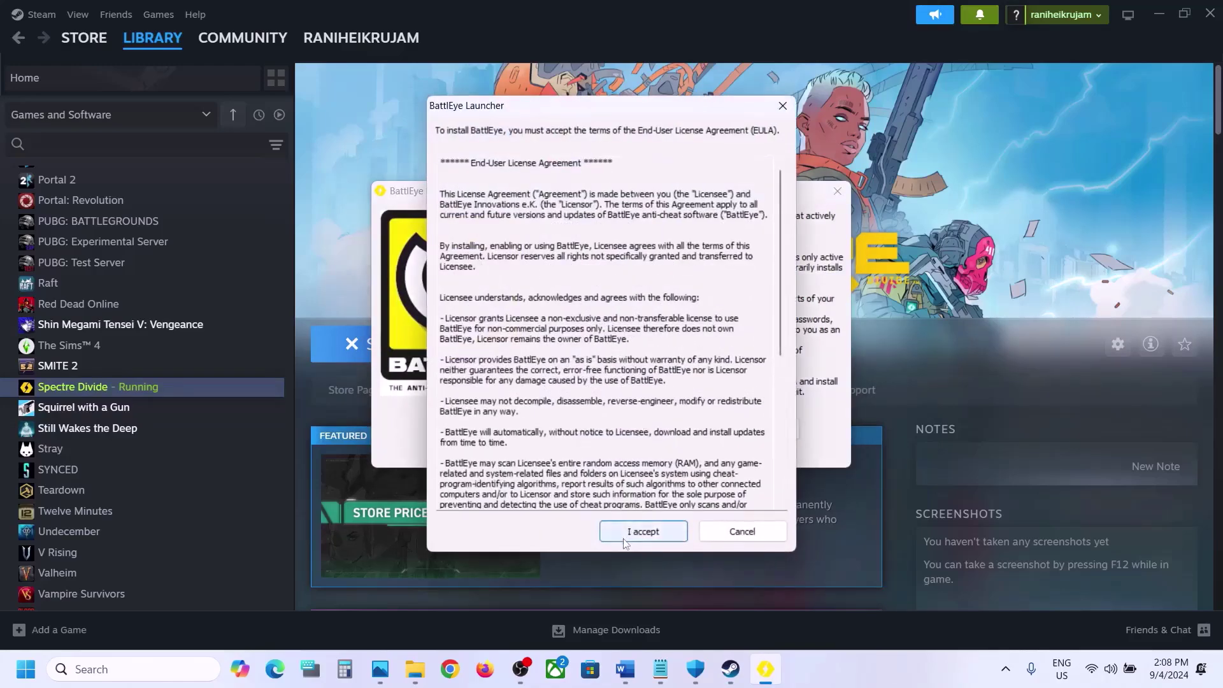
click(643, 530)
click(735, 538)
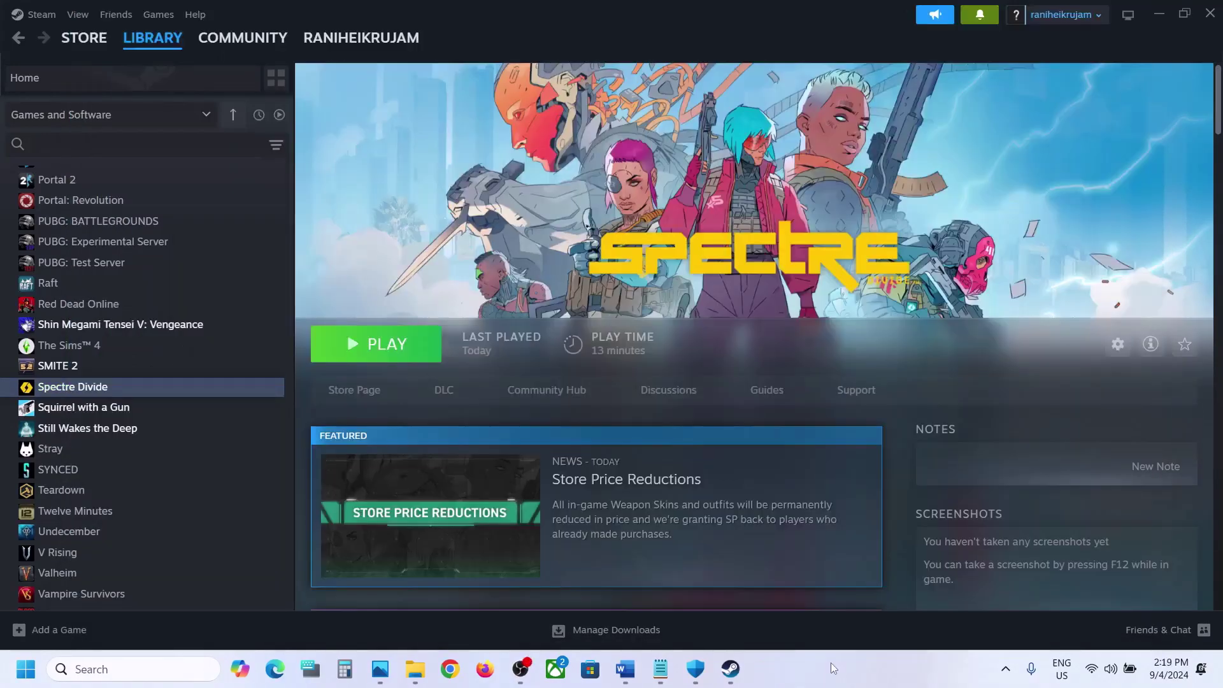
Copy the ipconfig /flushdns line from Word and start Command Prompt as administrator
click(625, 669)
scroll(349, 400, down, 4)
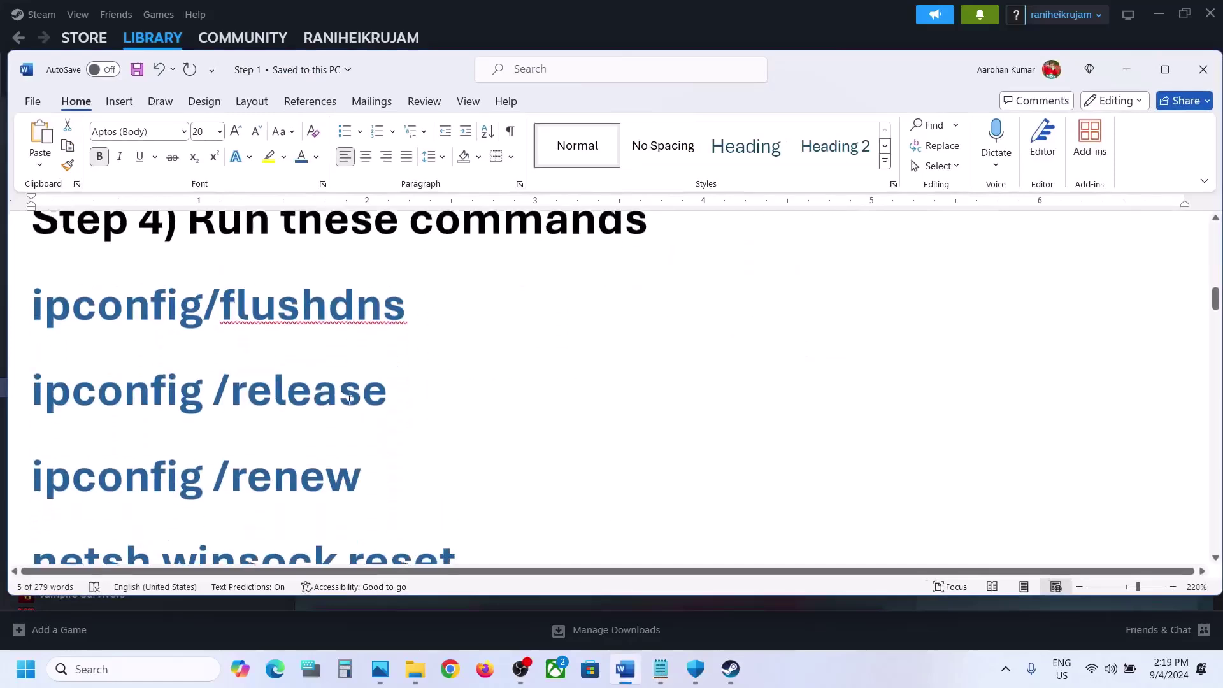
triple_click(425, 329)
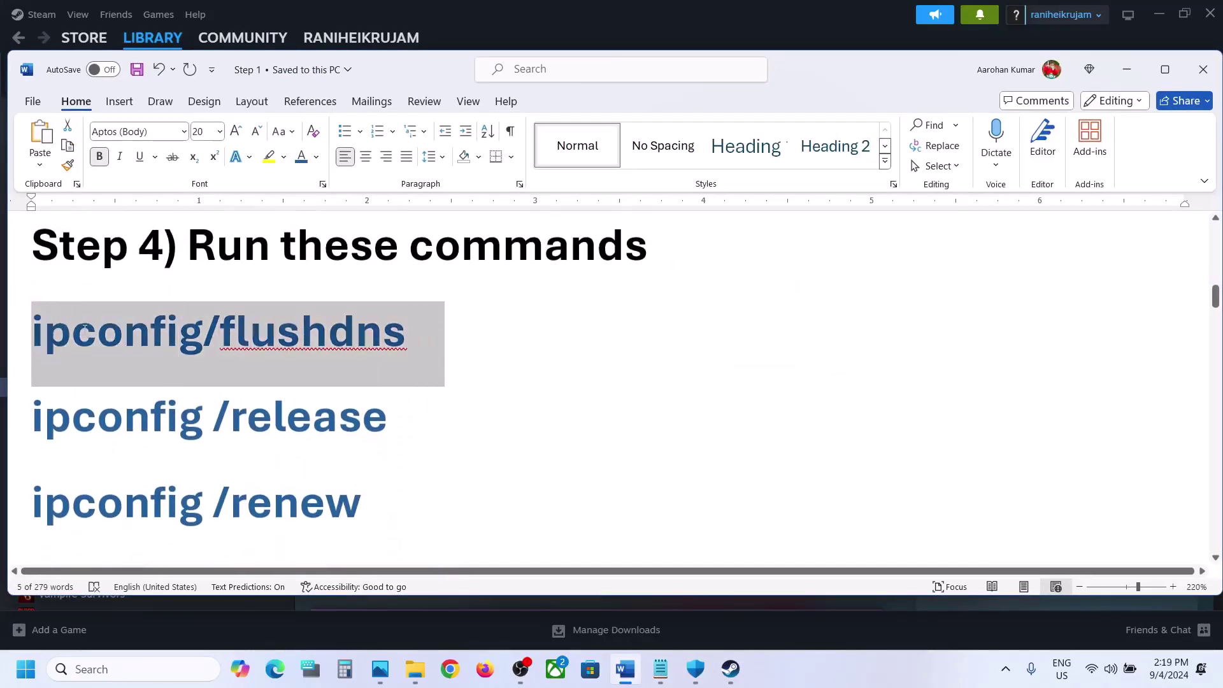
right_click(90, 332)
click(151, 376)
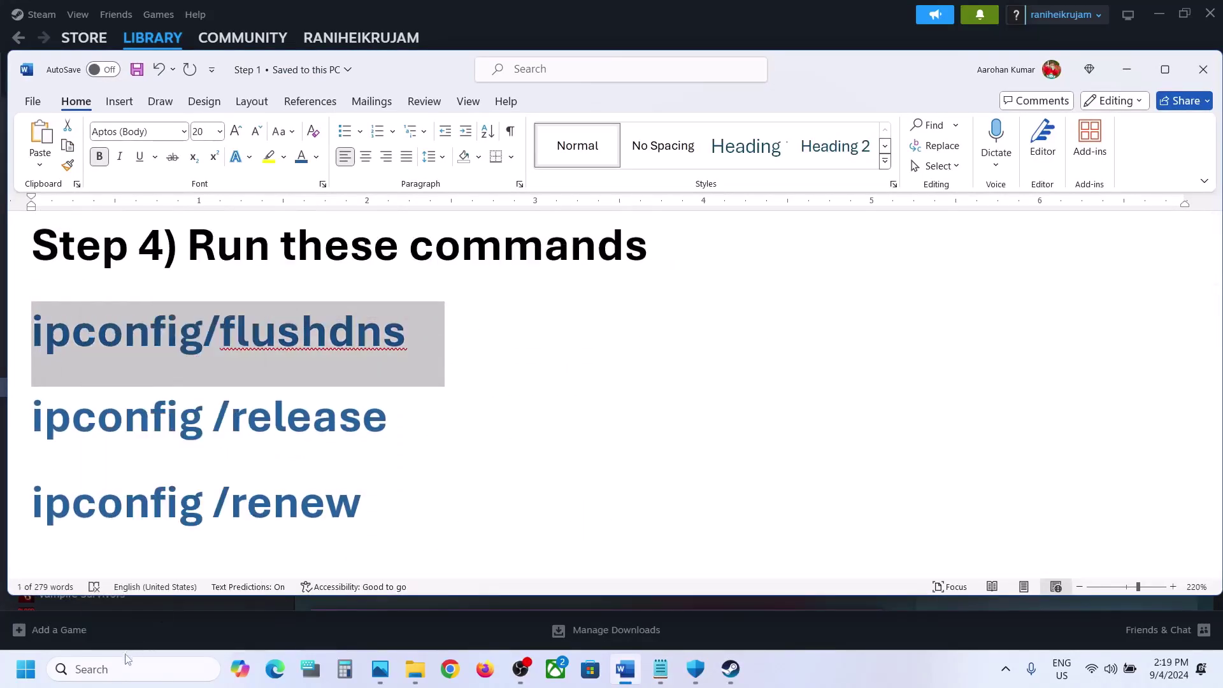
click(117, 670)
text(cmd)
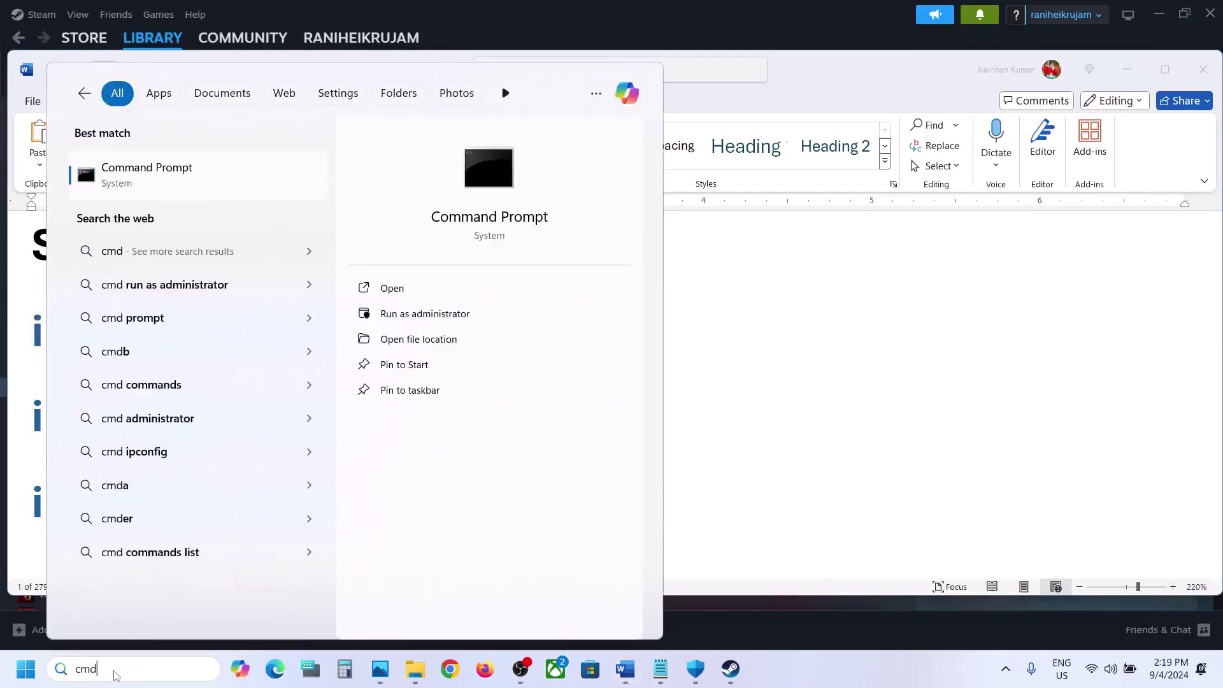
right_click(160, 198)
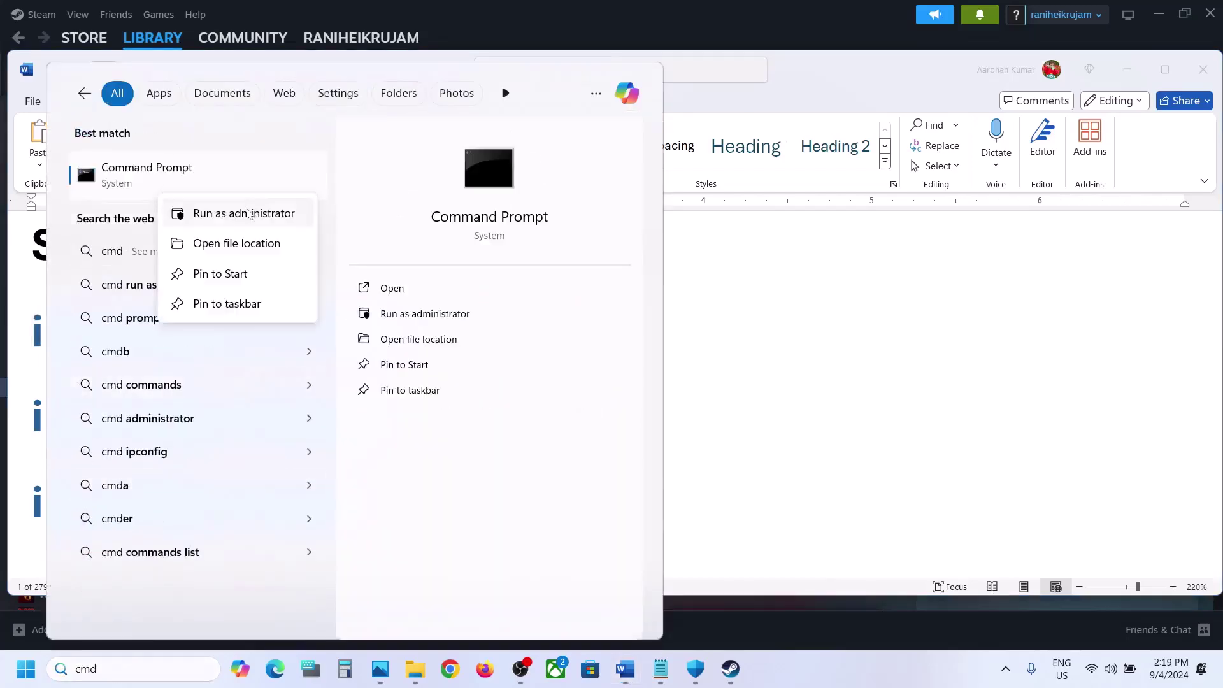
click(247, 210)
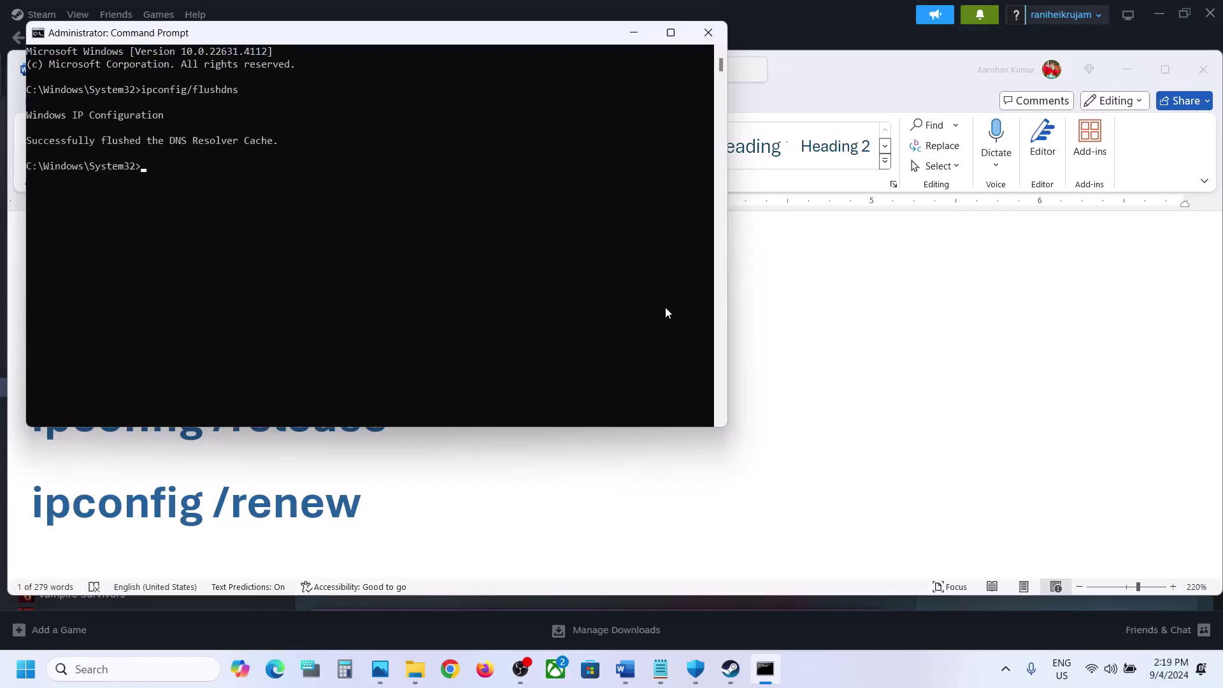
Copy ipconfig /release from Word and run it in Command Prompt
key(alt+Tab)
drag(418, 413, 83, 429)
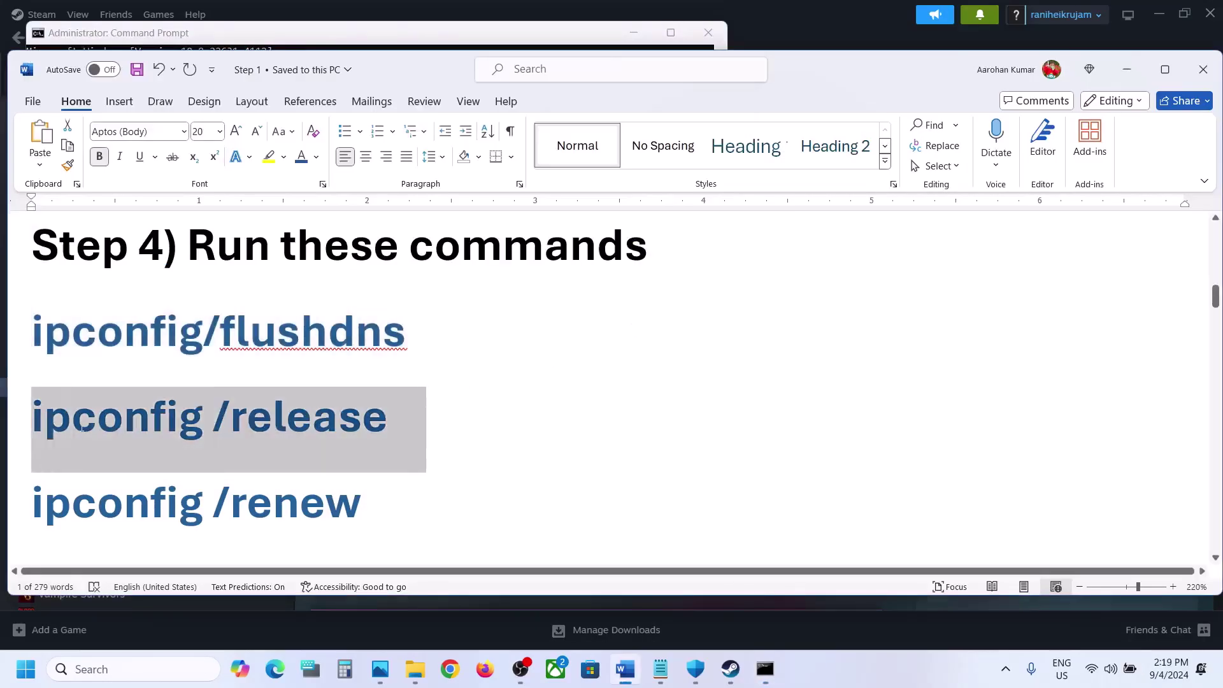
key(ctrl+c)
key(alt+Tab)
key(ctrl+v)
key(Return)
Copy ipconfig /renew from Word and run it in Command Prompt
key(alt+Tab)
drag(365, 514, 101, 503)
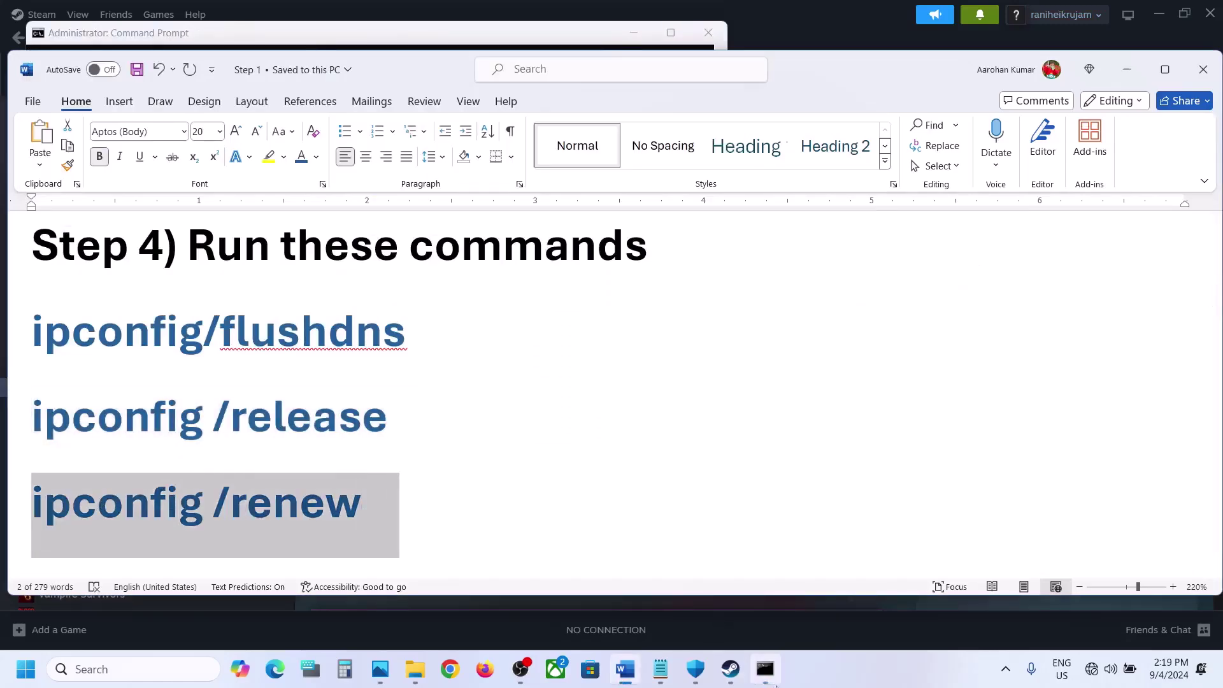
key(ctrl+c)
click(775, 686)
key(ctrl+v)
key(Return)
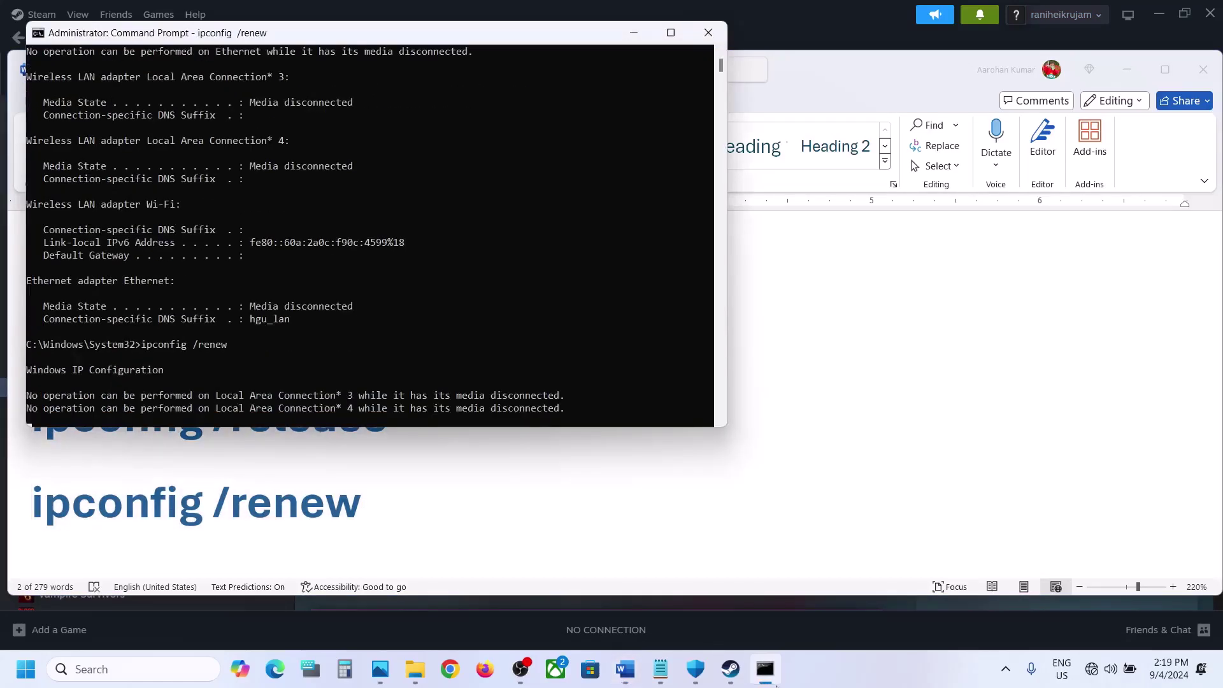
key(alt+Tab)
Copy netsh winsock reset from Word and run it in Command Prompt
scroll(369, 494, down, 4)
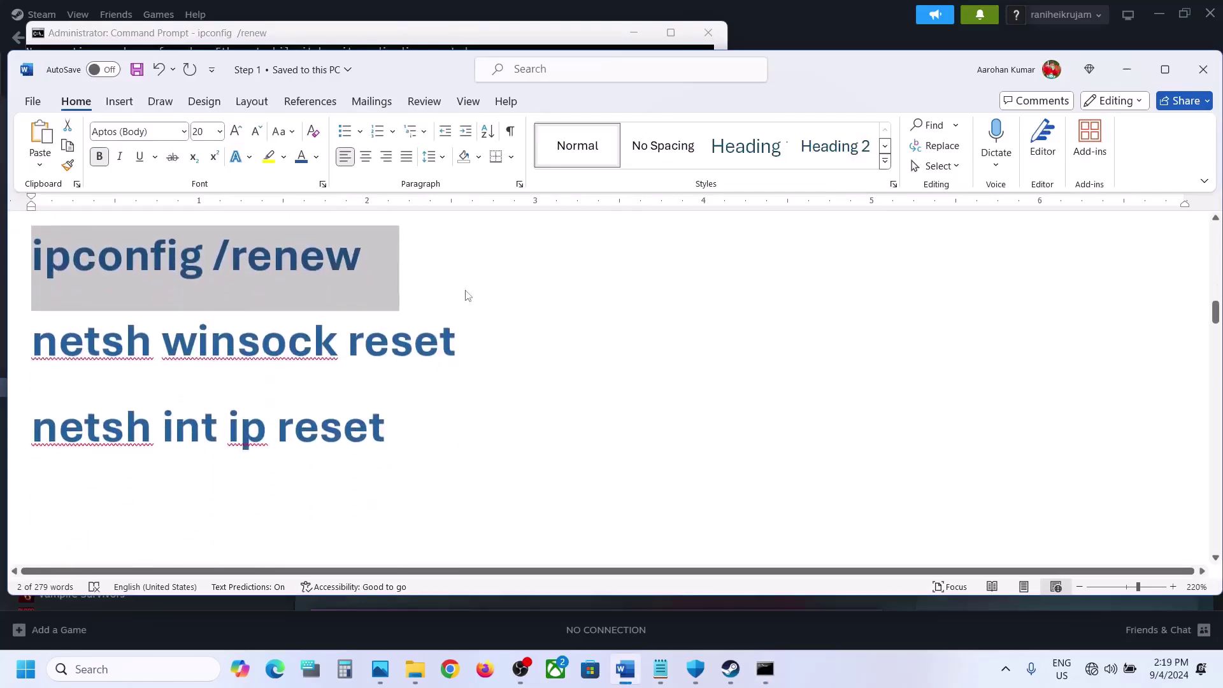
drag(469, 341, 36, 344)
right_click(36, 344)
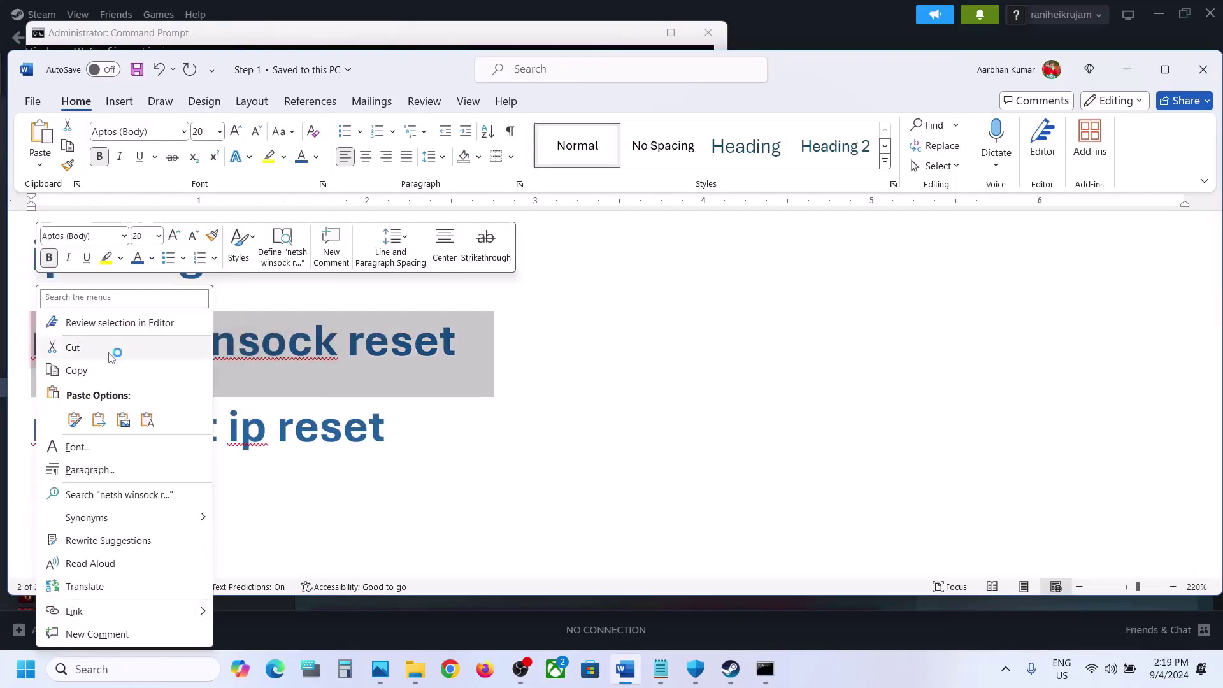
click(76, 370)
click(765, 668)
key(ctrl+v)
key(Return)
Run netsh int ip reset in Command Prompt, then close the console
key(alt+Tab)
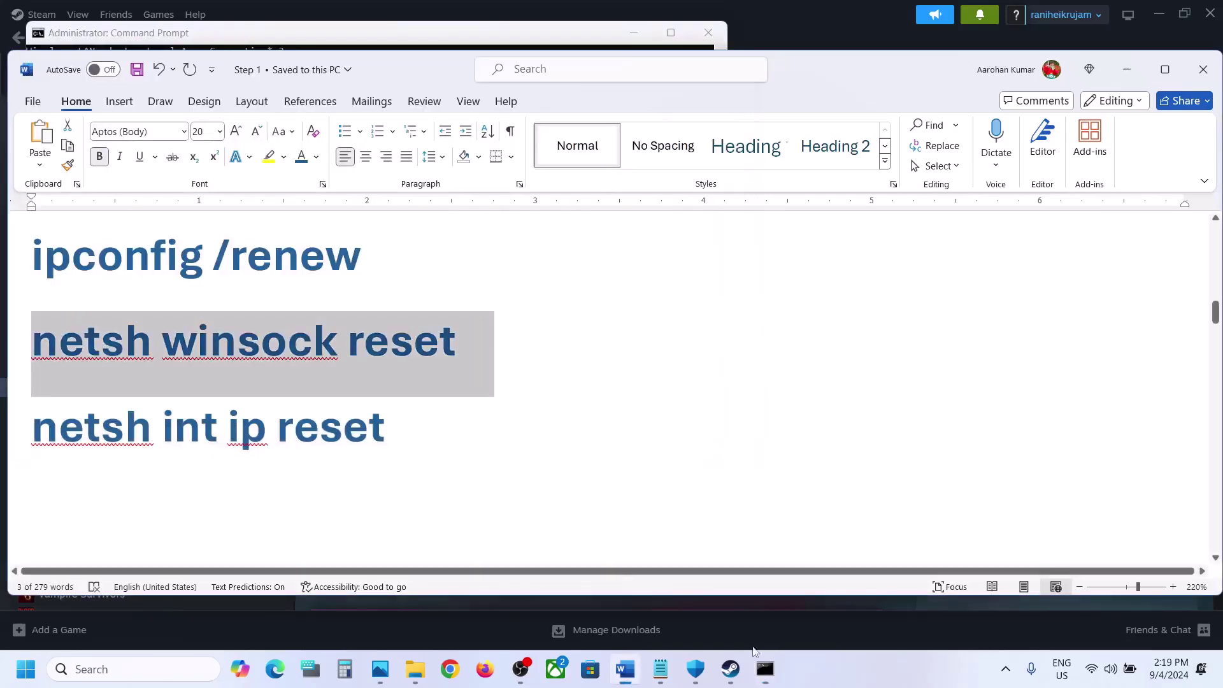
drag(401, 421, 32, 424)
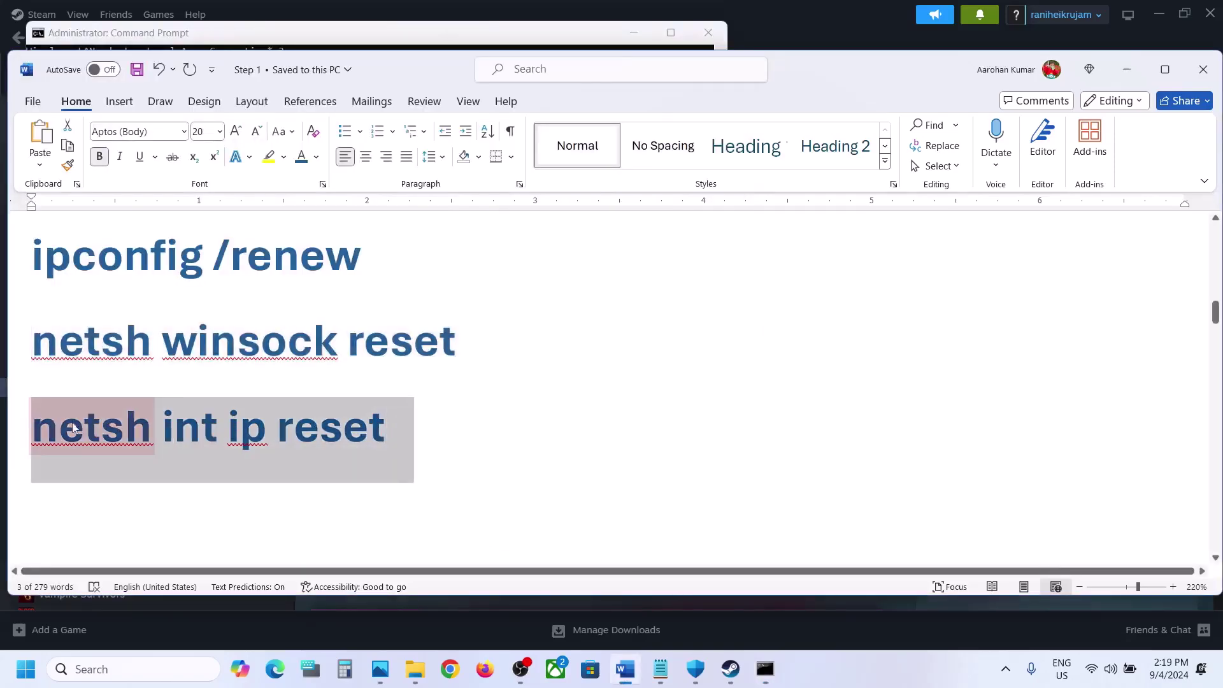
click(766, 678)
key(ctrl+v)
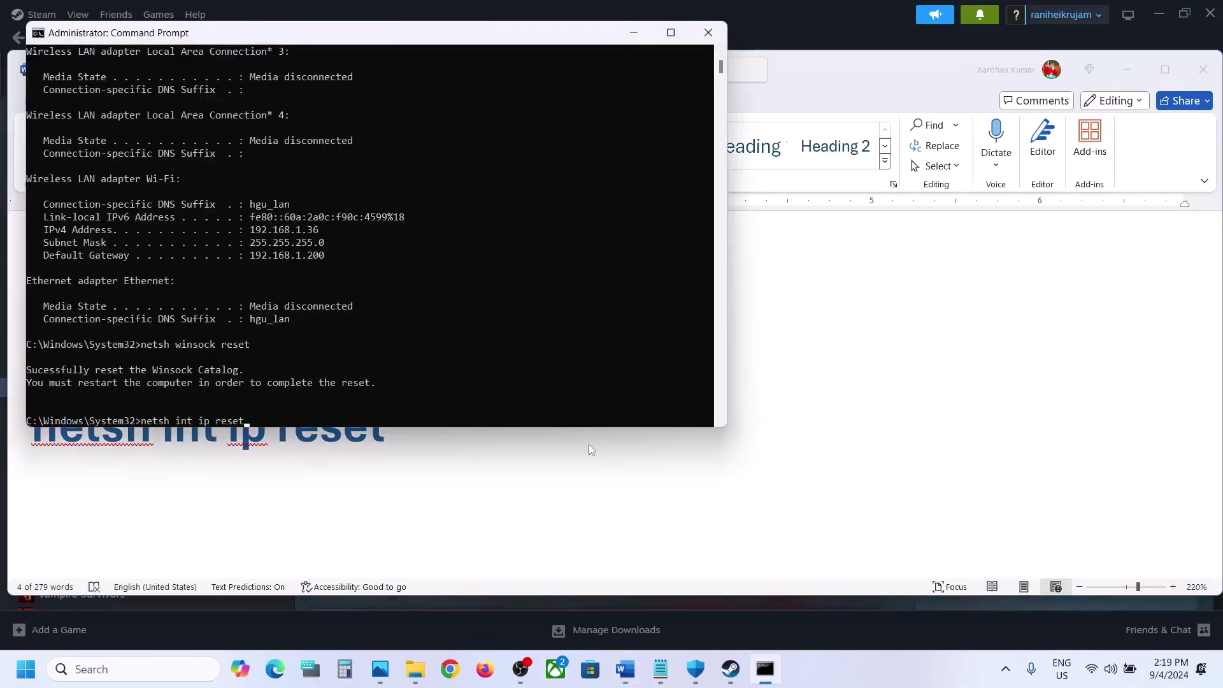
key(Return)
click(297, 391)
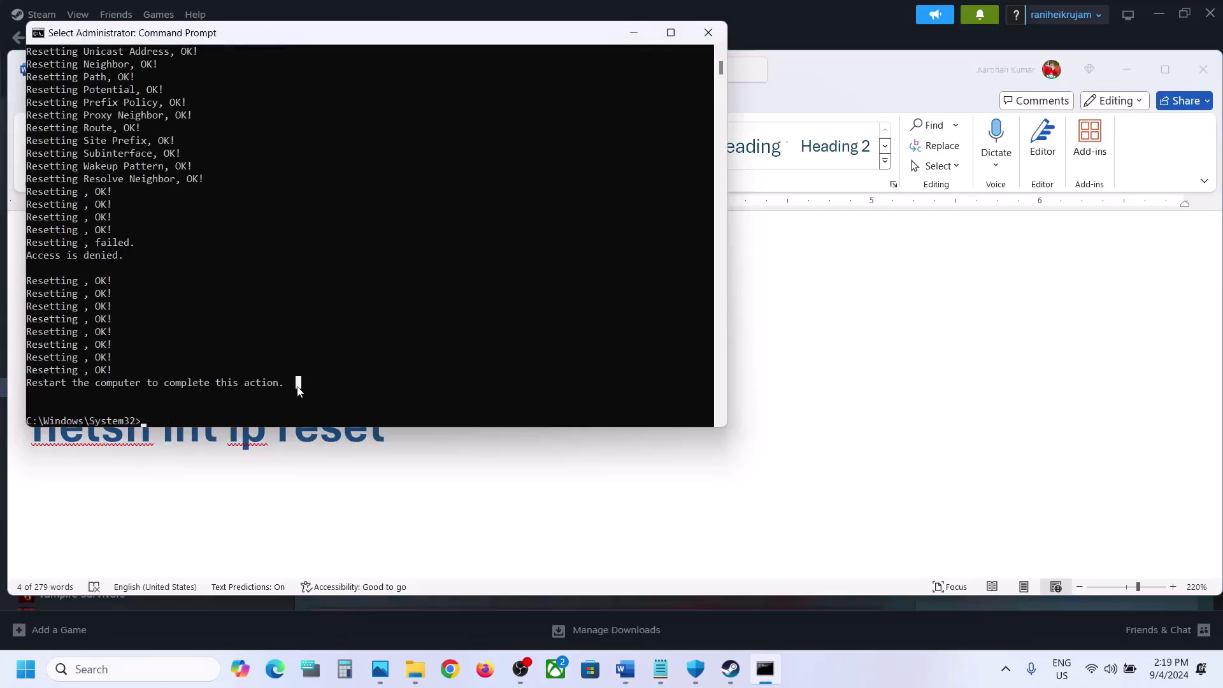
click(708, 33)
Check the Start menu power options for Restart, then dismiss them
click(25, 669)
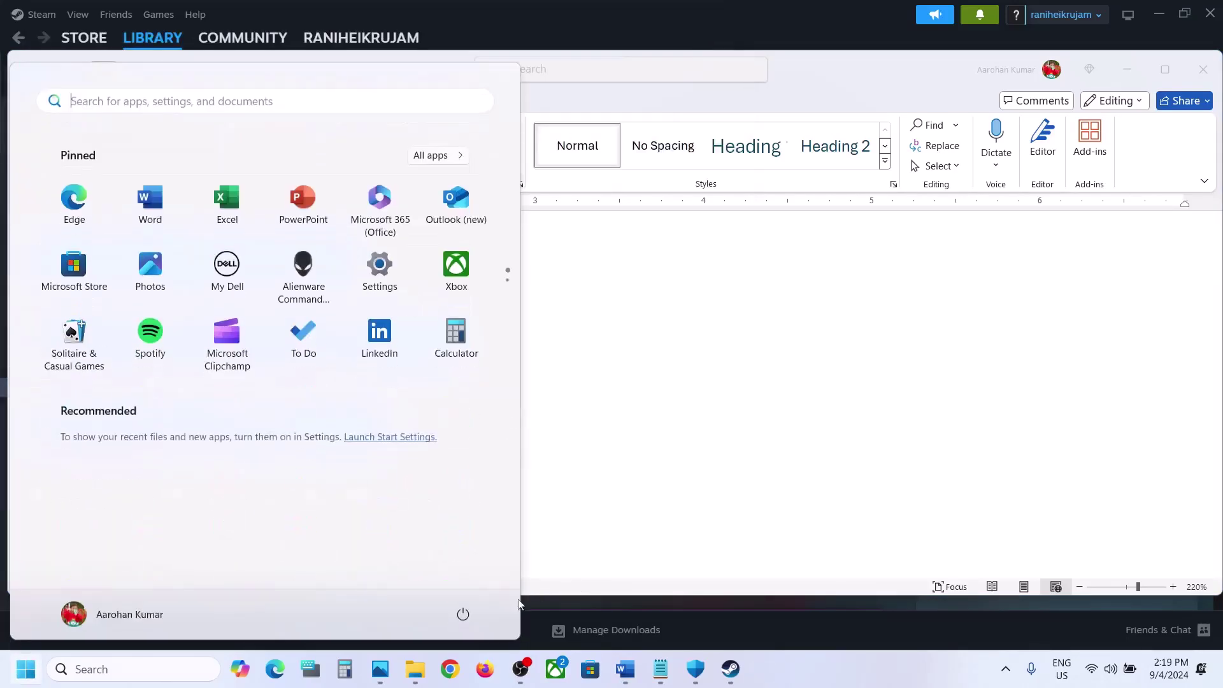
click(463, 614)
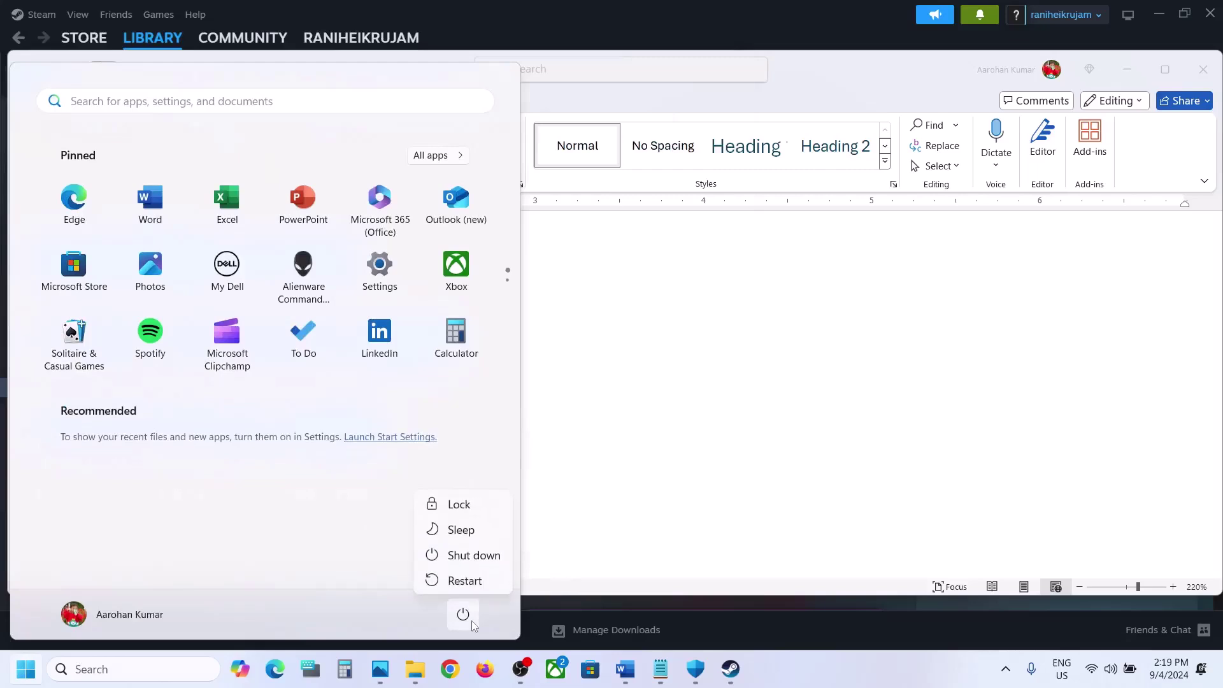
click(639, 515)
click(639, 514)
Read Step 5 (Use Ethernet) and Step 6 (-dx11/-dx12 launch option) in Word, then minimize it
scroll(388, 456, down, 3)
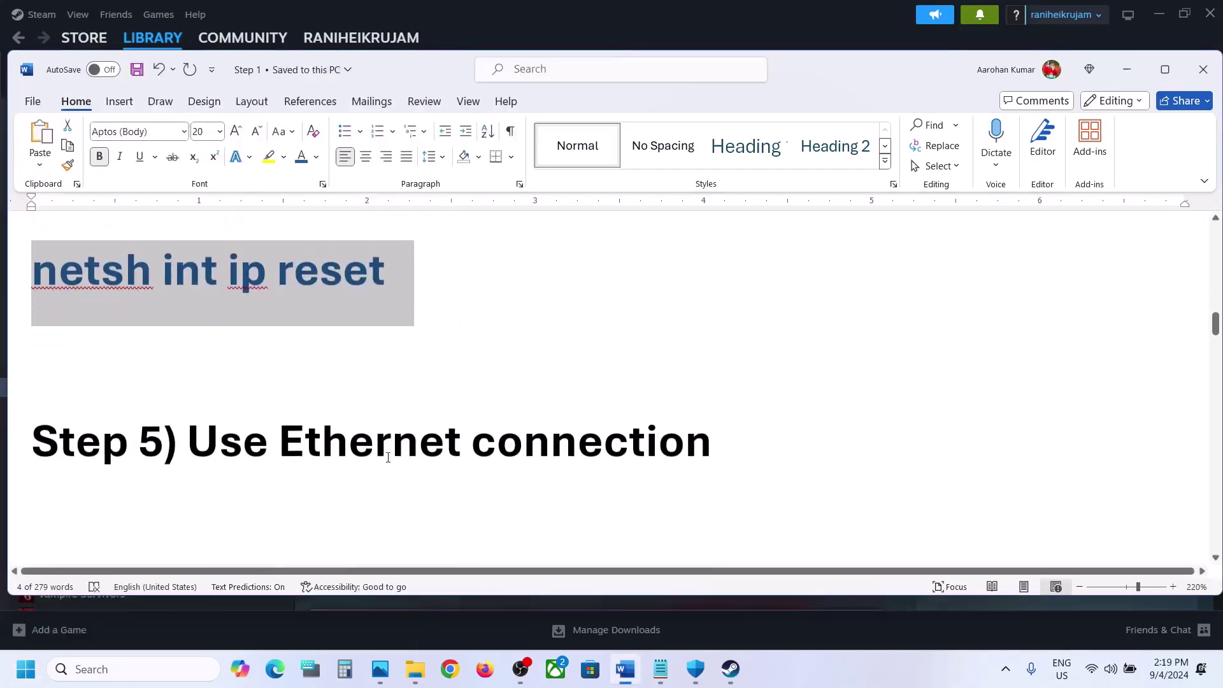
drag(197, 407, 760, 385)
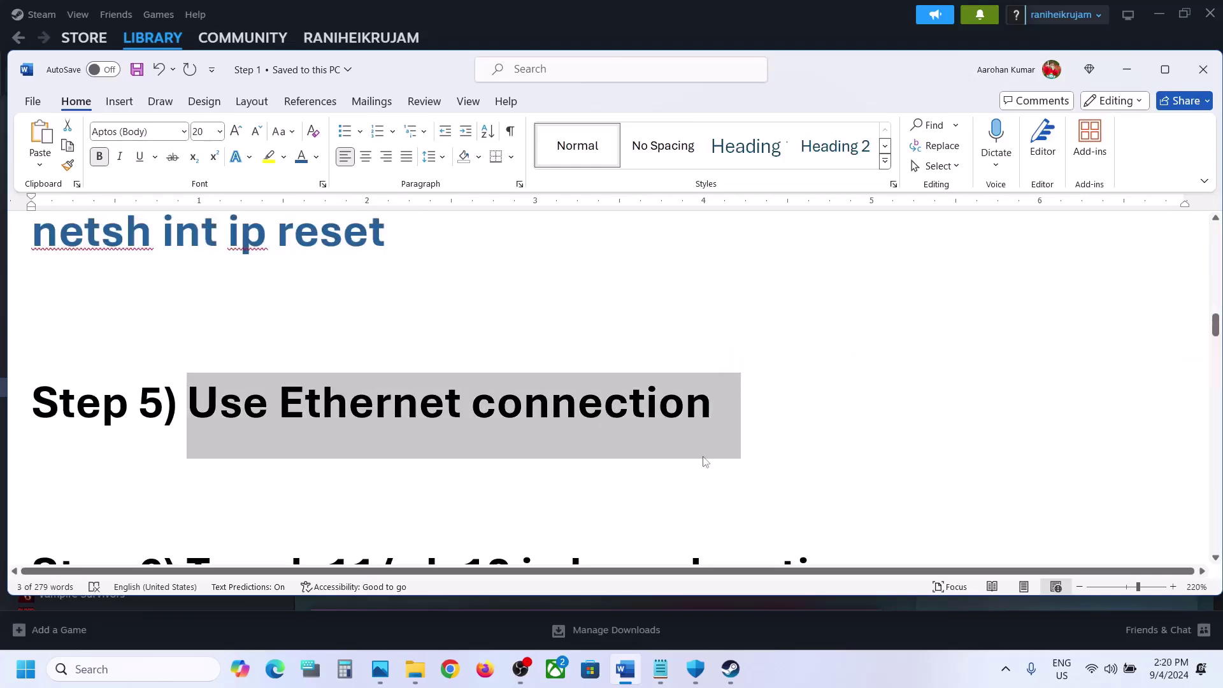
scroll(768, 479, down, 3)
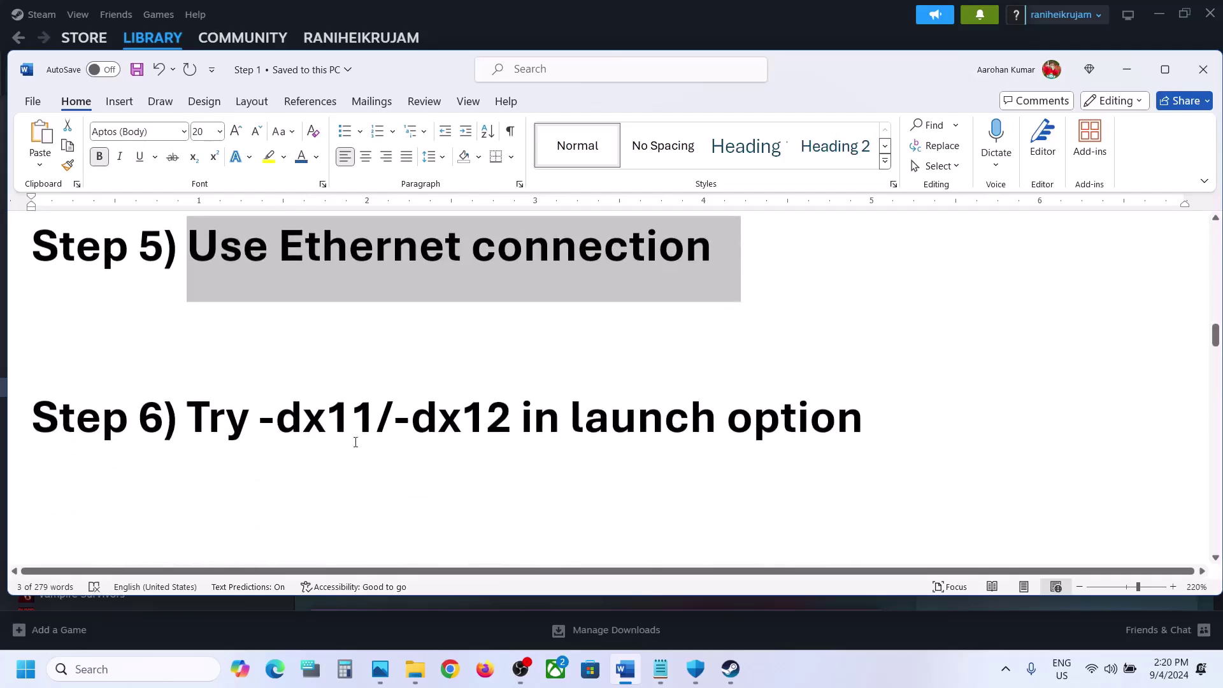
drag(317, 431, 873, 427)
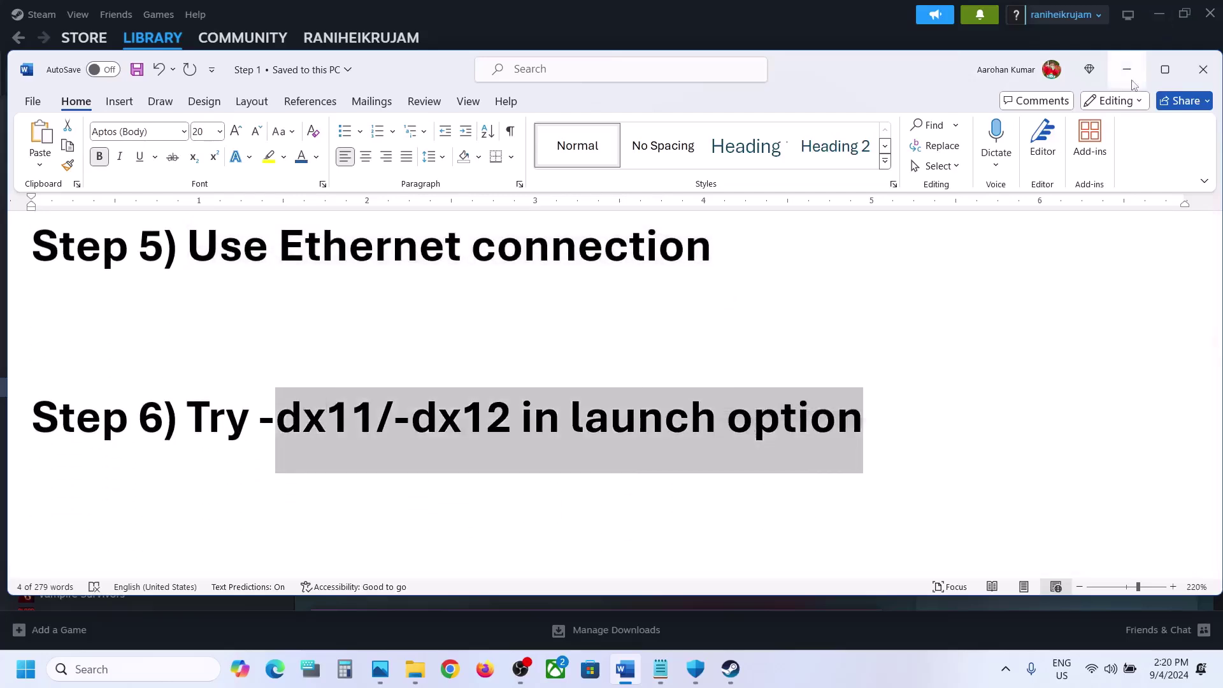
click(1127, 70)
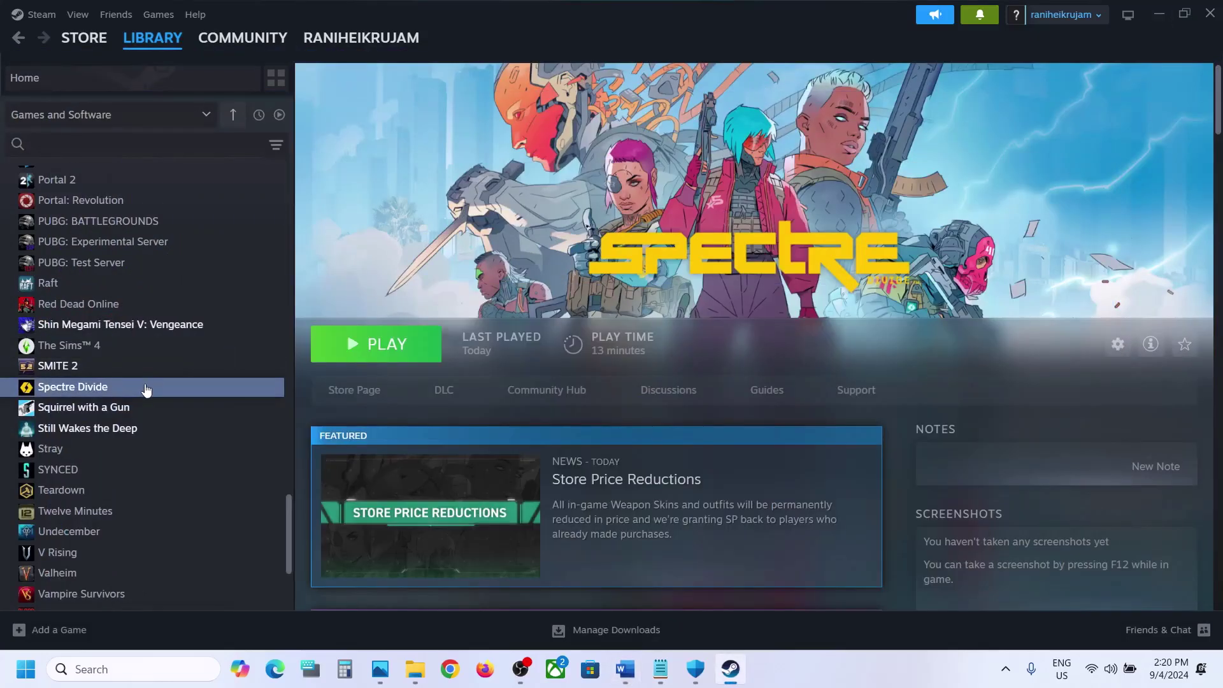
Replace Spectre Divide's -dx12 launch option with -dx11 in its Steam properties
right_click(148, 387)
click(190, 506)
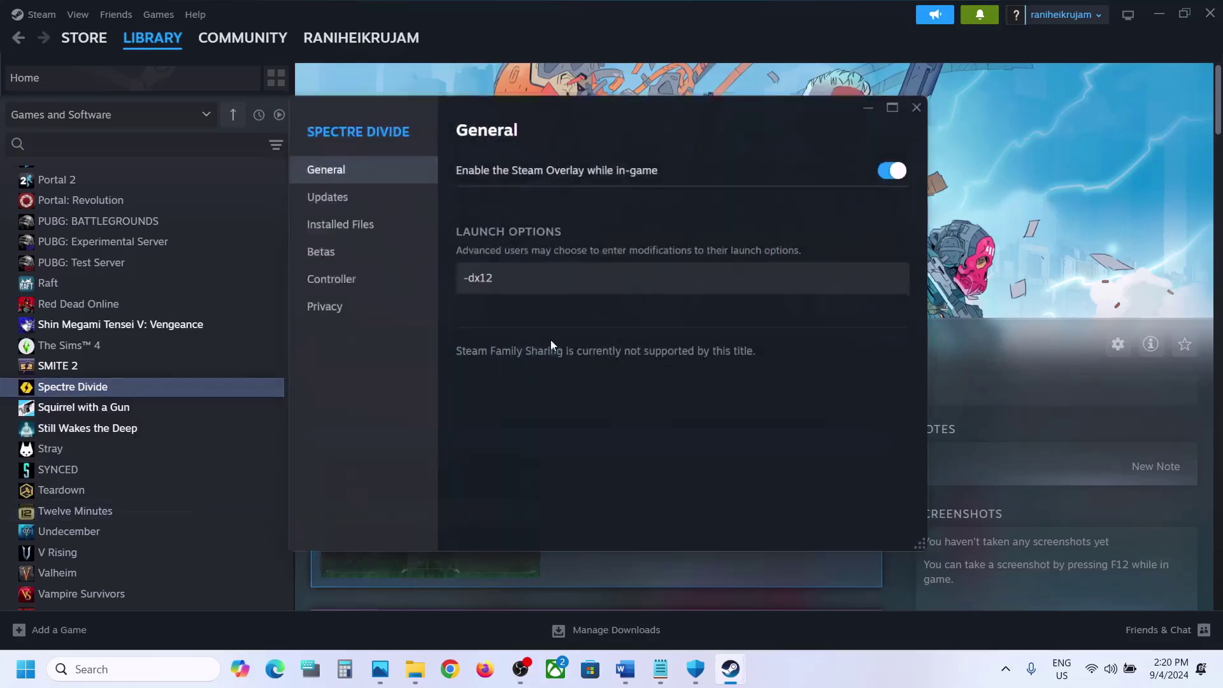
click(488, 277)
key(ctrl+a)
text(-dx11)
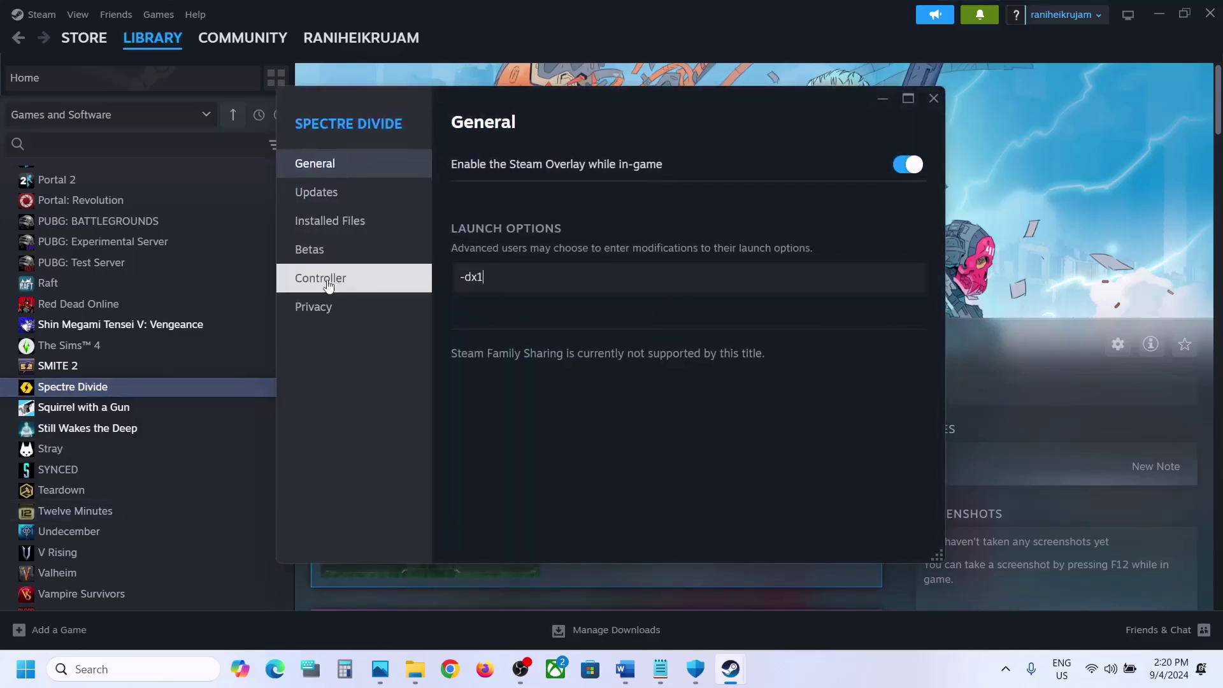
click(536, 423)
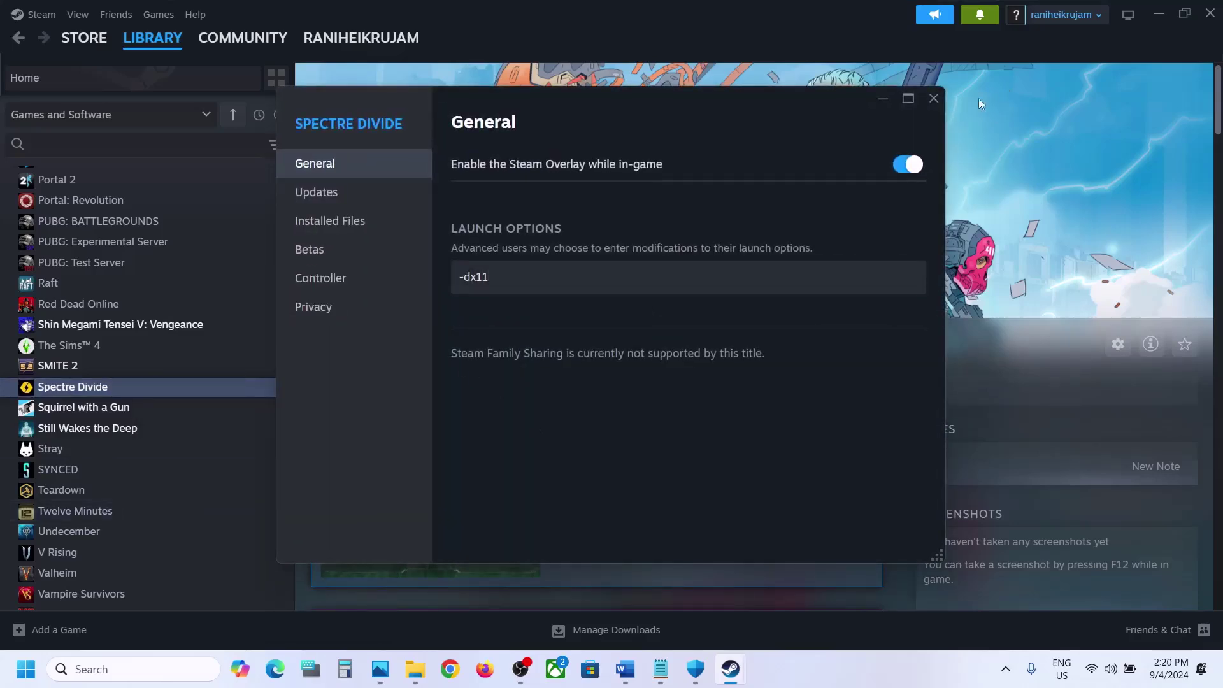
click(934, 99)
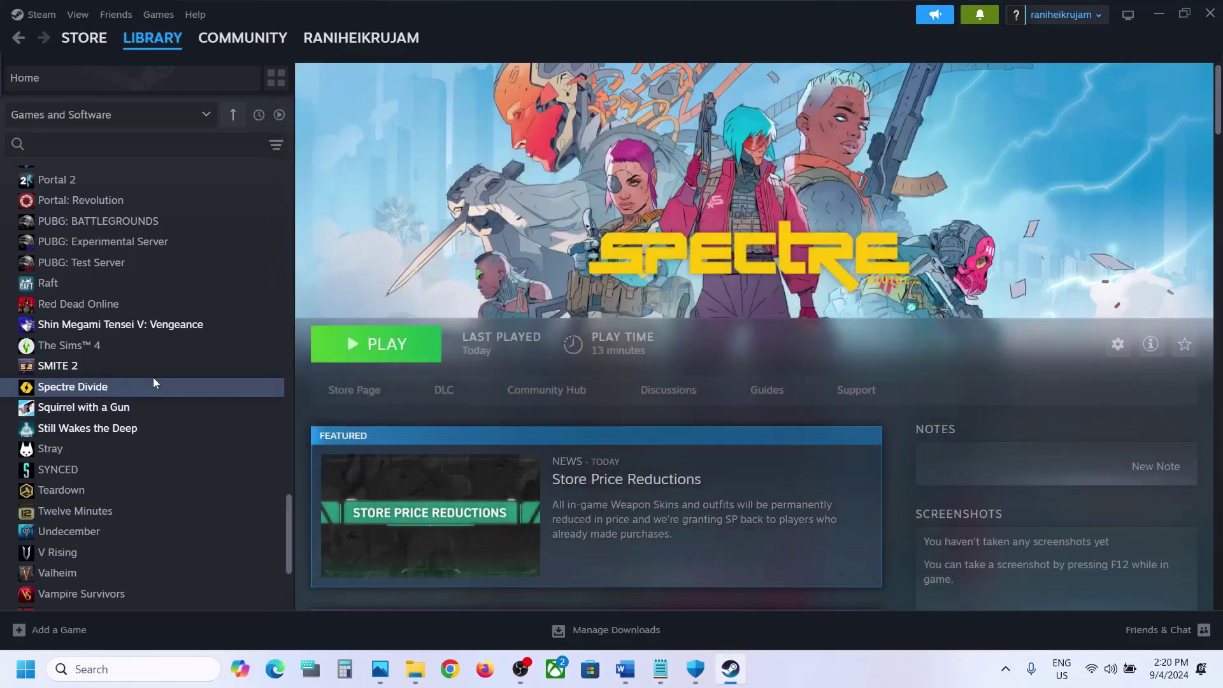
Change Spectre Divide's launch option from -dx11 back to -dx12
right_click(150, 389)
click(210, 506)
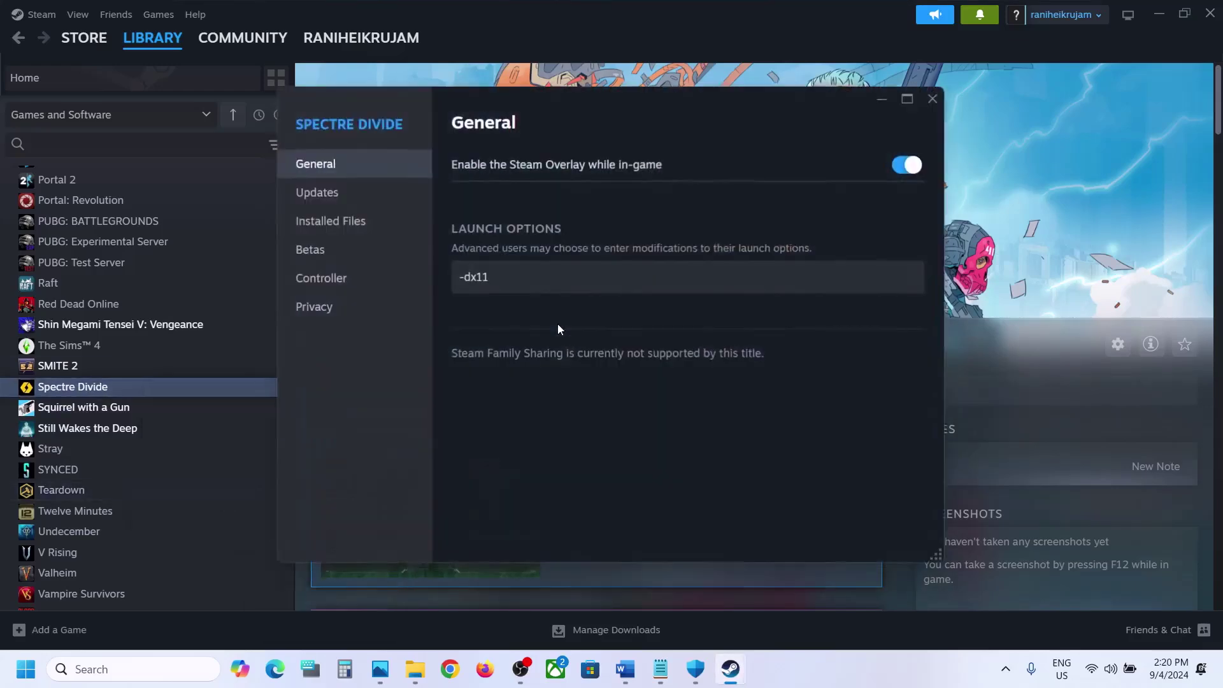
click(524, 290)
key(ctrl+a)
key(BackSpace)
text(-dx12)
click(528, 419)
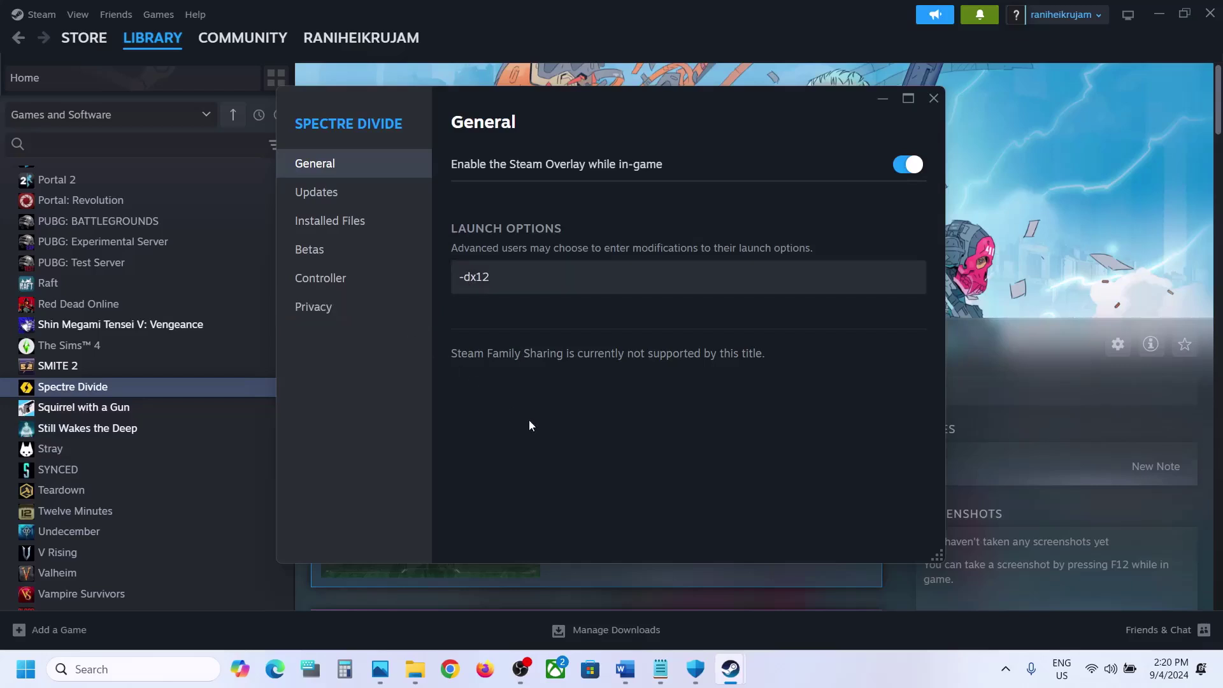
drag(510, 278, 439, 279)
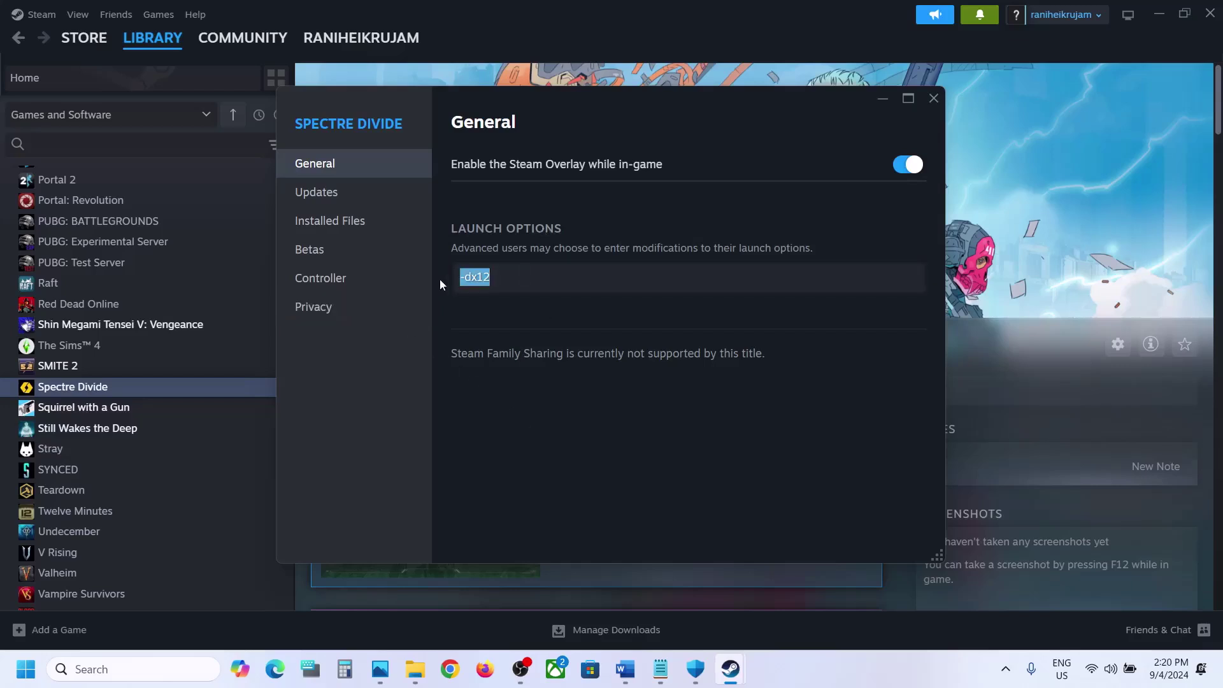